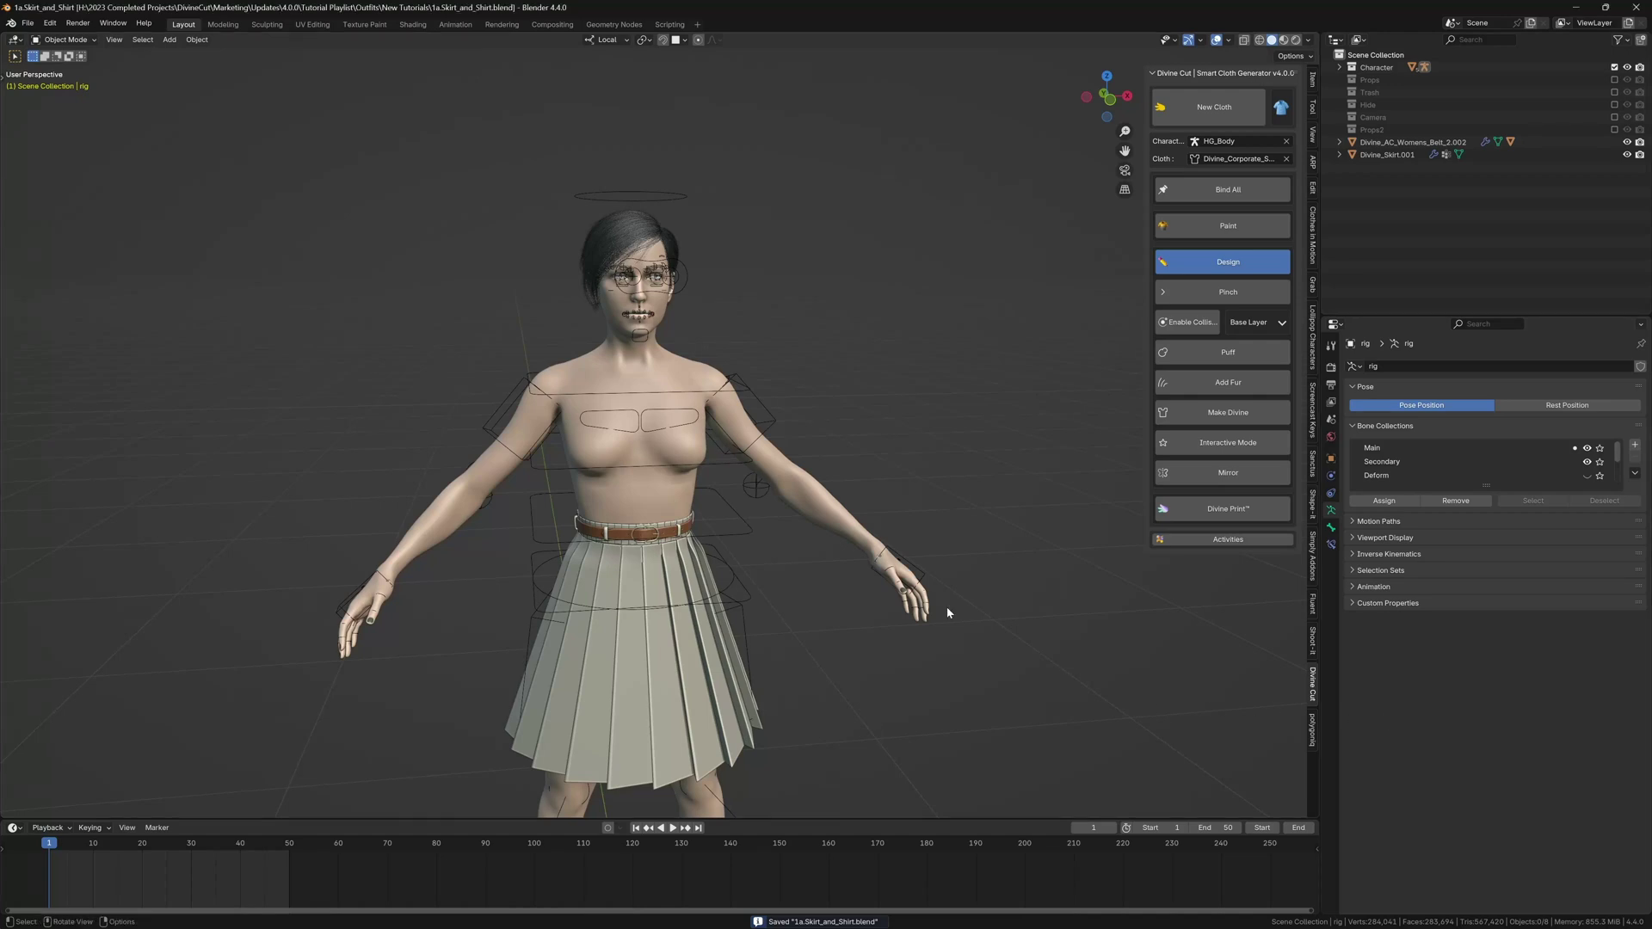
Step: Select the HG_Body character and start a new closed shirt from the garment presets
middle_click_drag(677, 489, 679, 465)
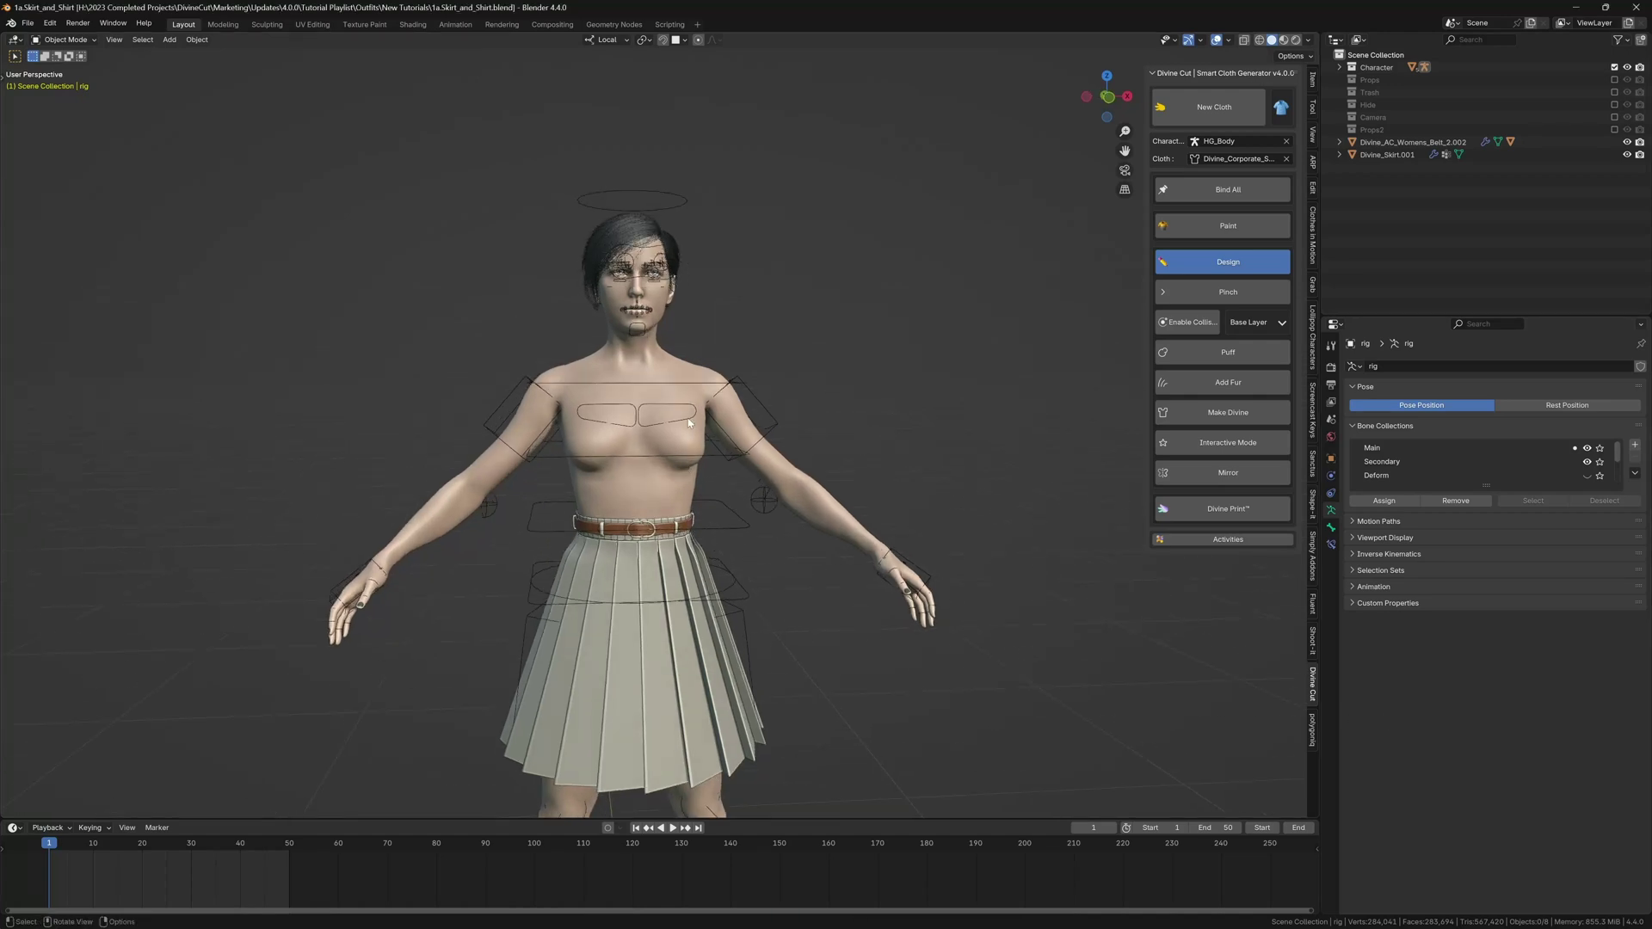
left_click(658, 365)
left_click(1281, 107)
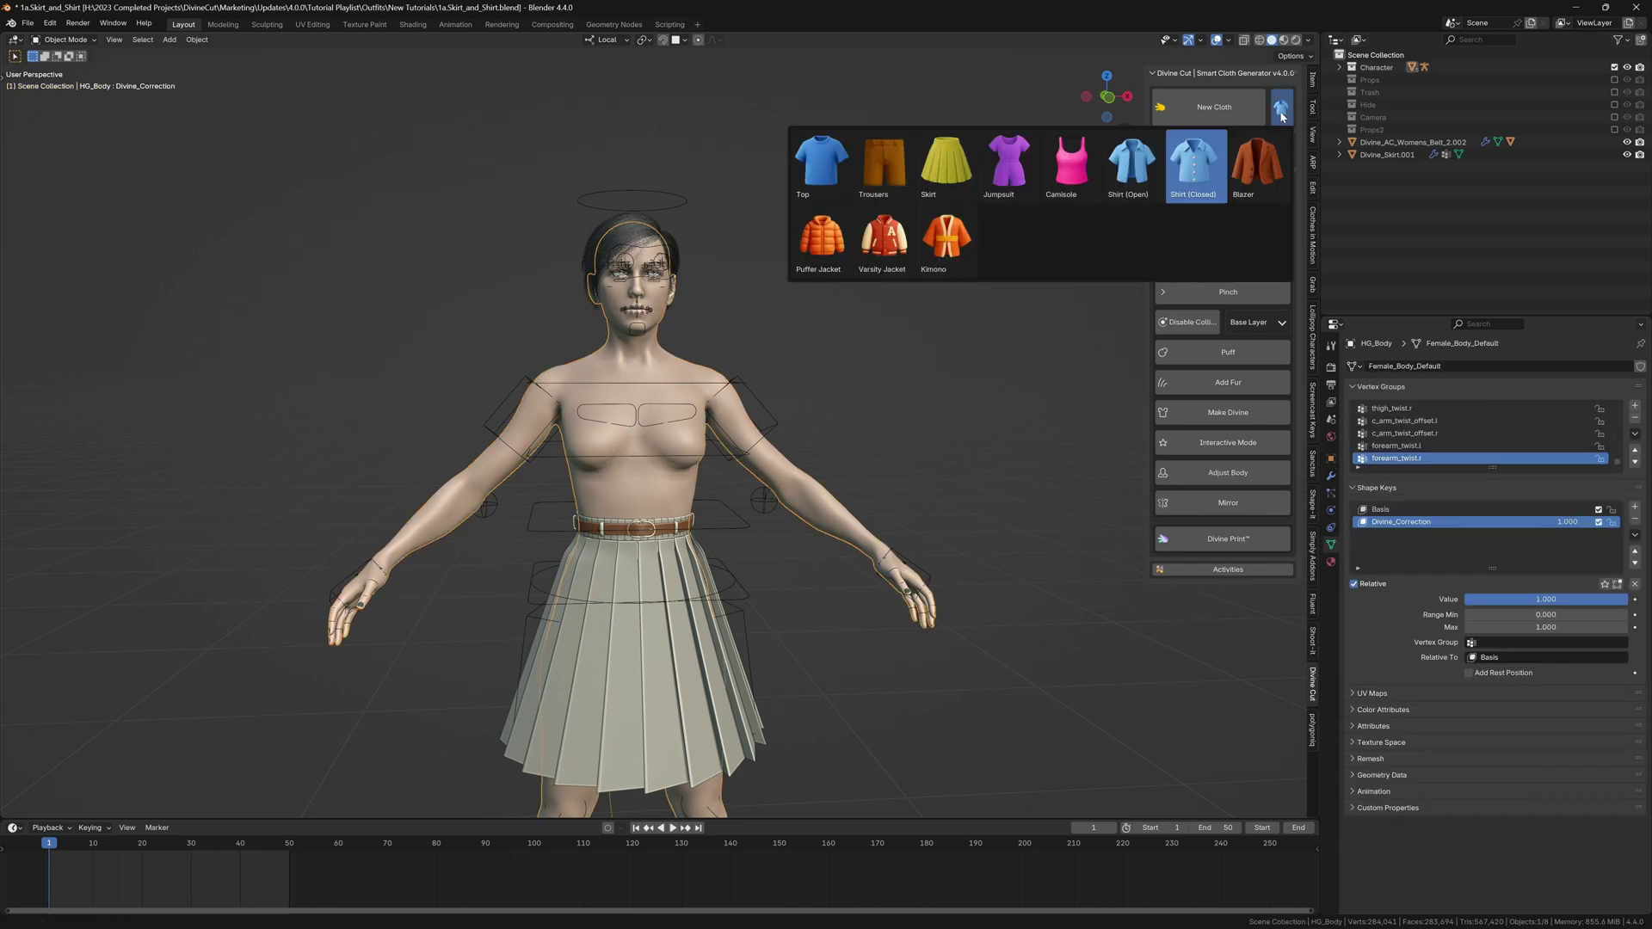
left_click(1188, 173)
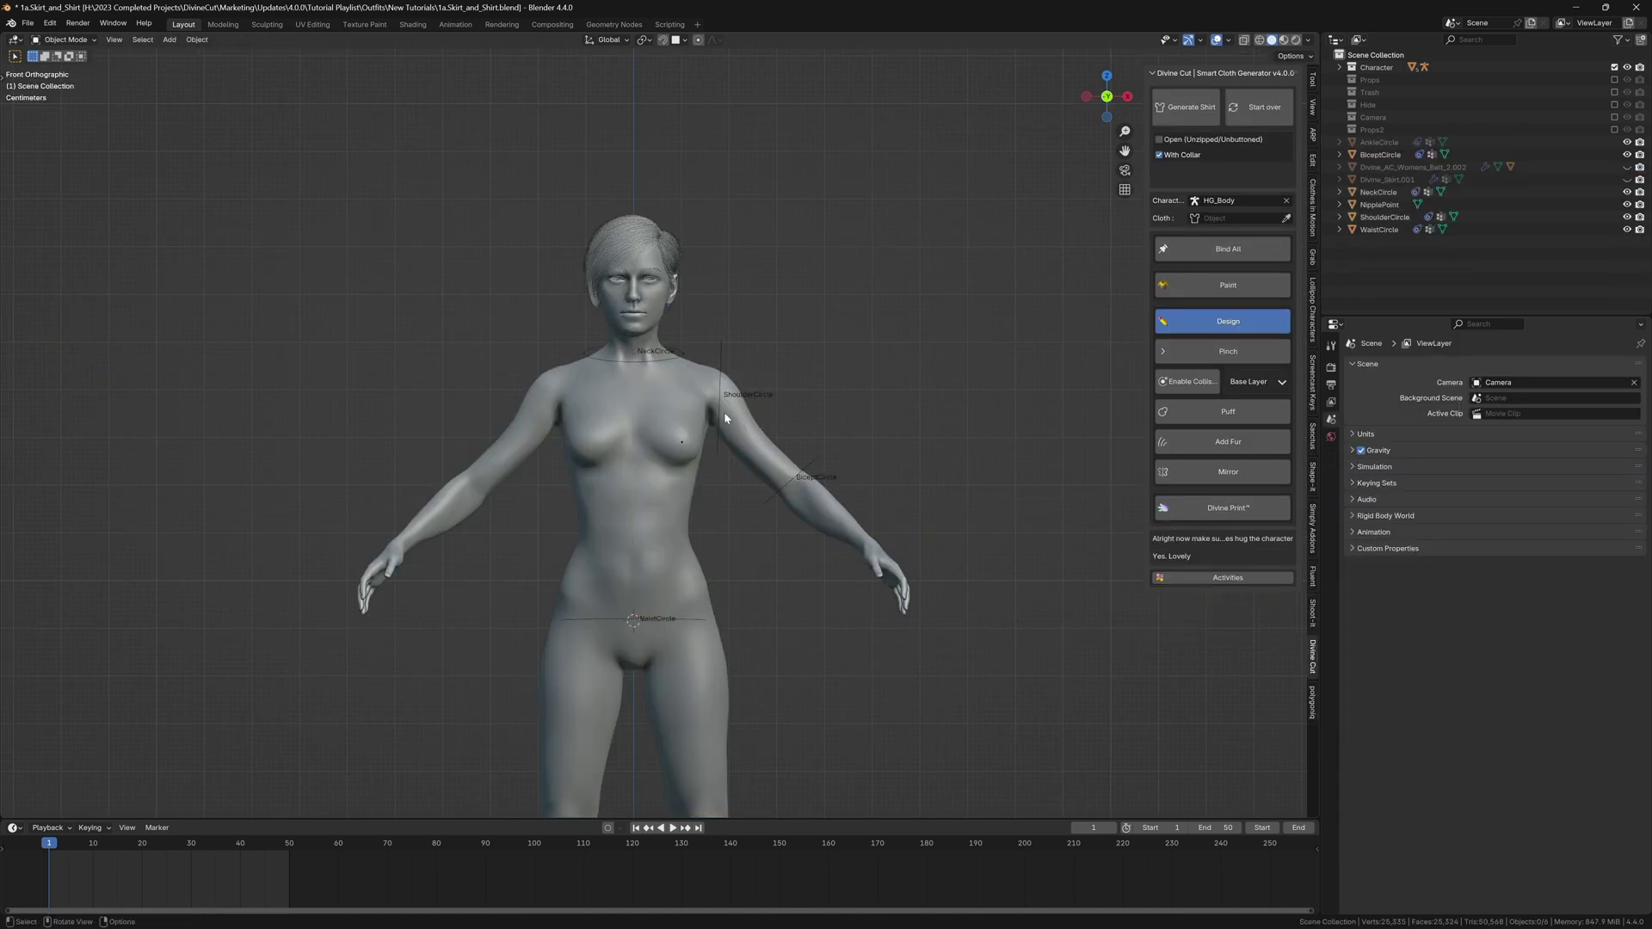
Step: Resize the neck circle, and rotate, scale and move the shoulder circle to fit around the character's shoulder joint
left_click(674, 349)
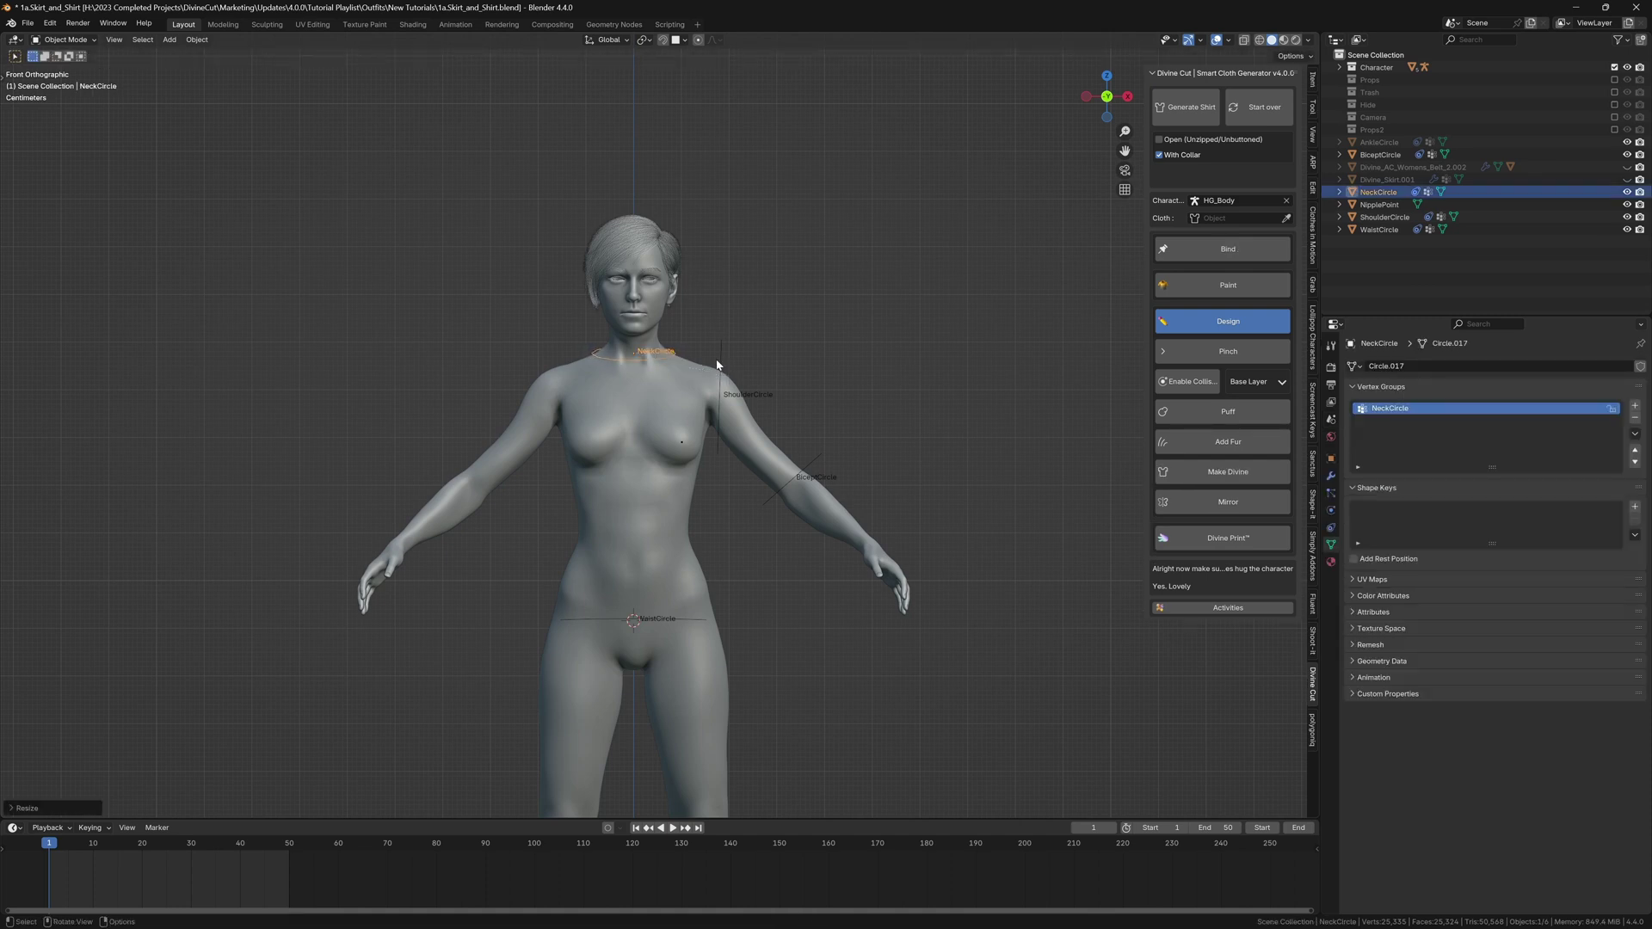
left_click(722, 342)
key("r")
left_click(741, 327)
key("s")
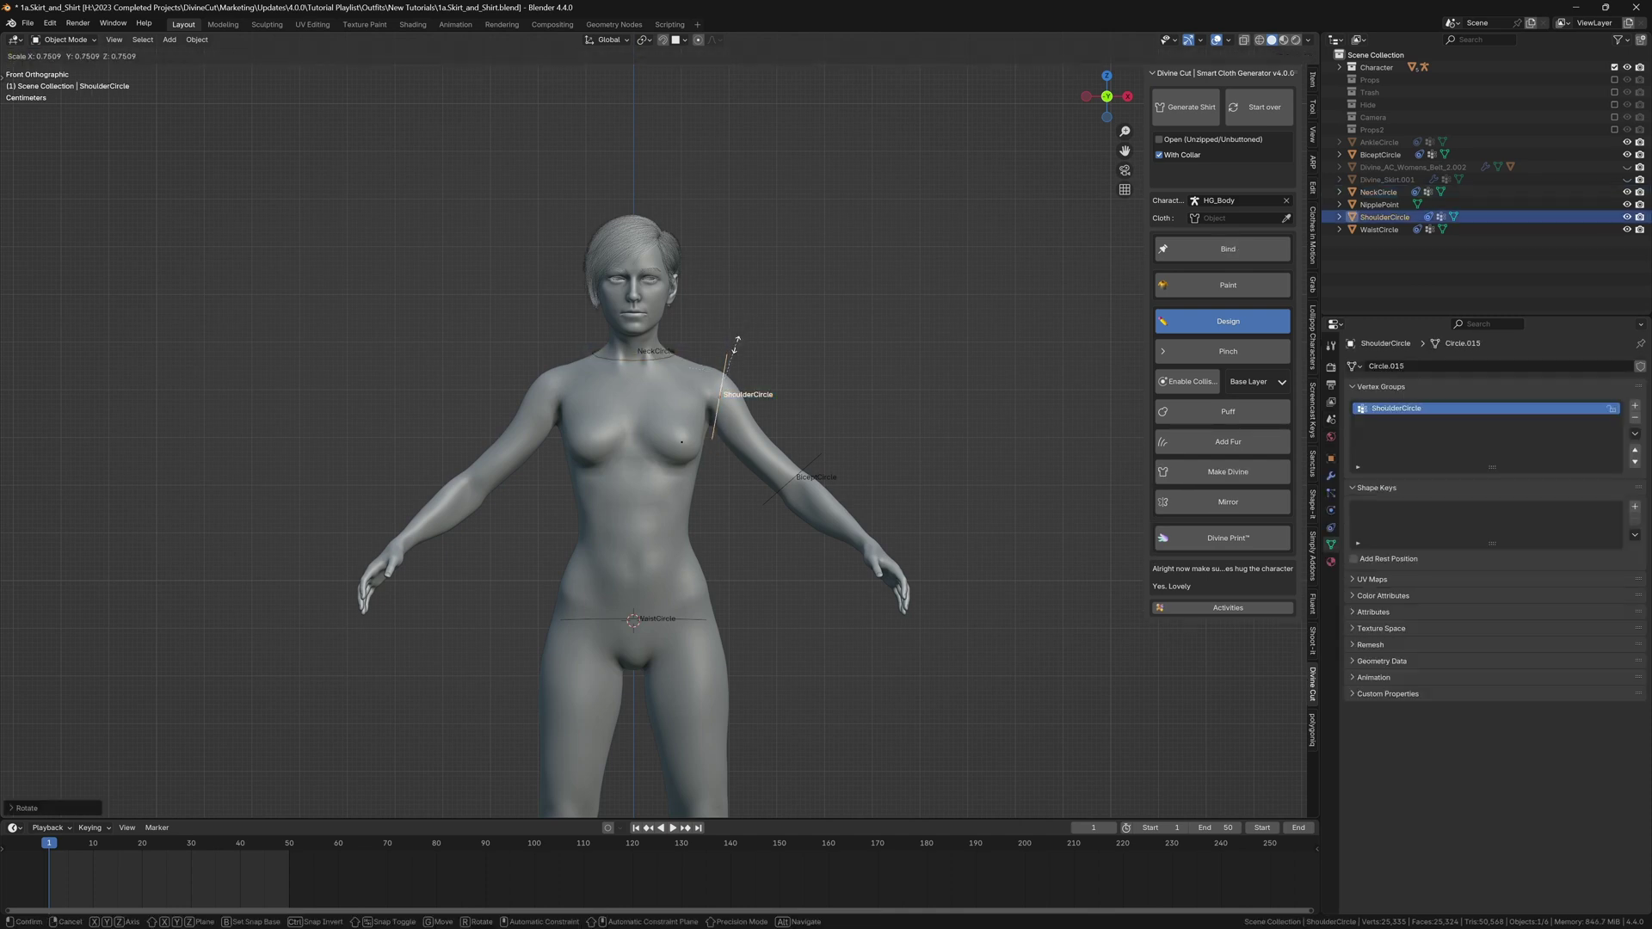
left_click(742, 355)
key("g")
left_click(745, 366)
key("s")
left_click(757, 375)
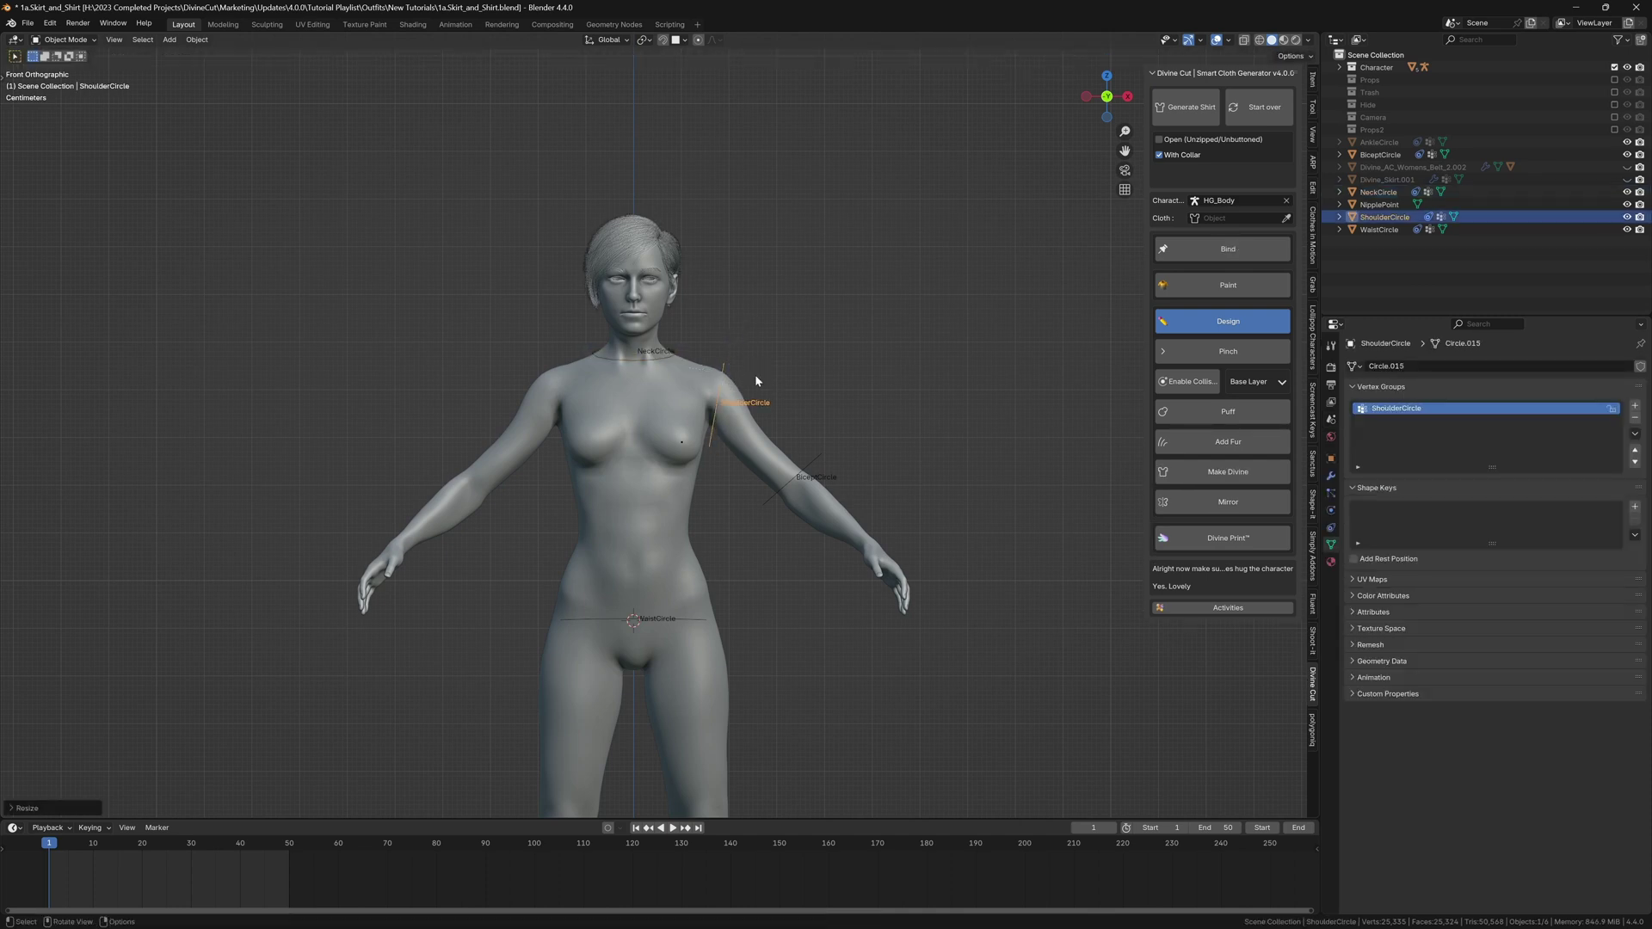
Step: Move the bicep circle down the arm to the wrist and scale it down for a long sleeve
left_click(806, 465)
key("g")
left_click(910, 570)
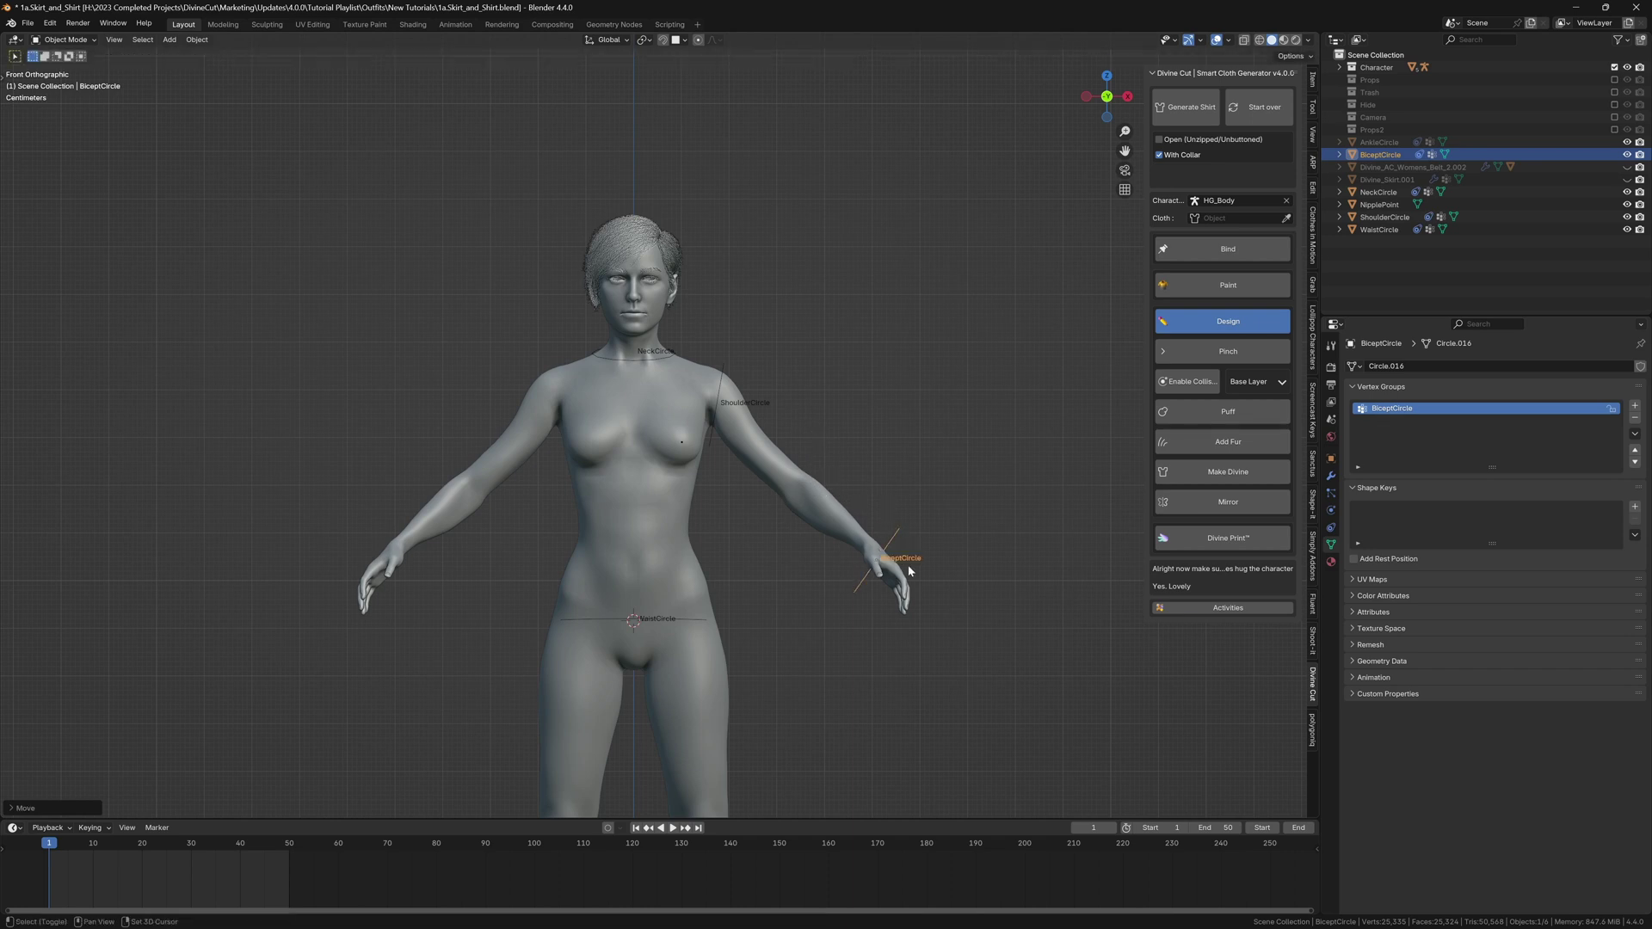
key("s")
left_click(899, 555)
Step: From the top view, reposition and resize the bicep circle so it encloses the wrist
key("KP_7")
key("g")
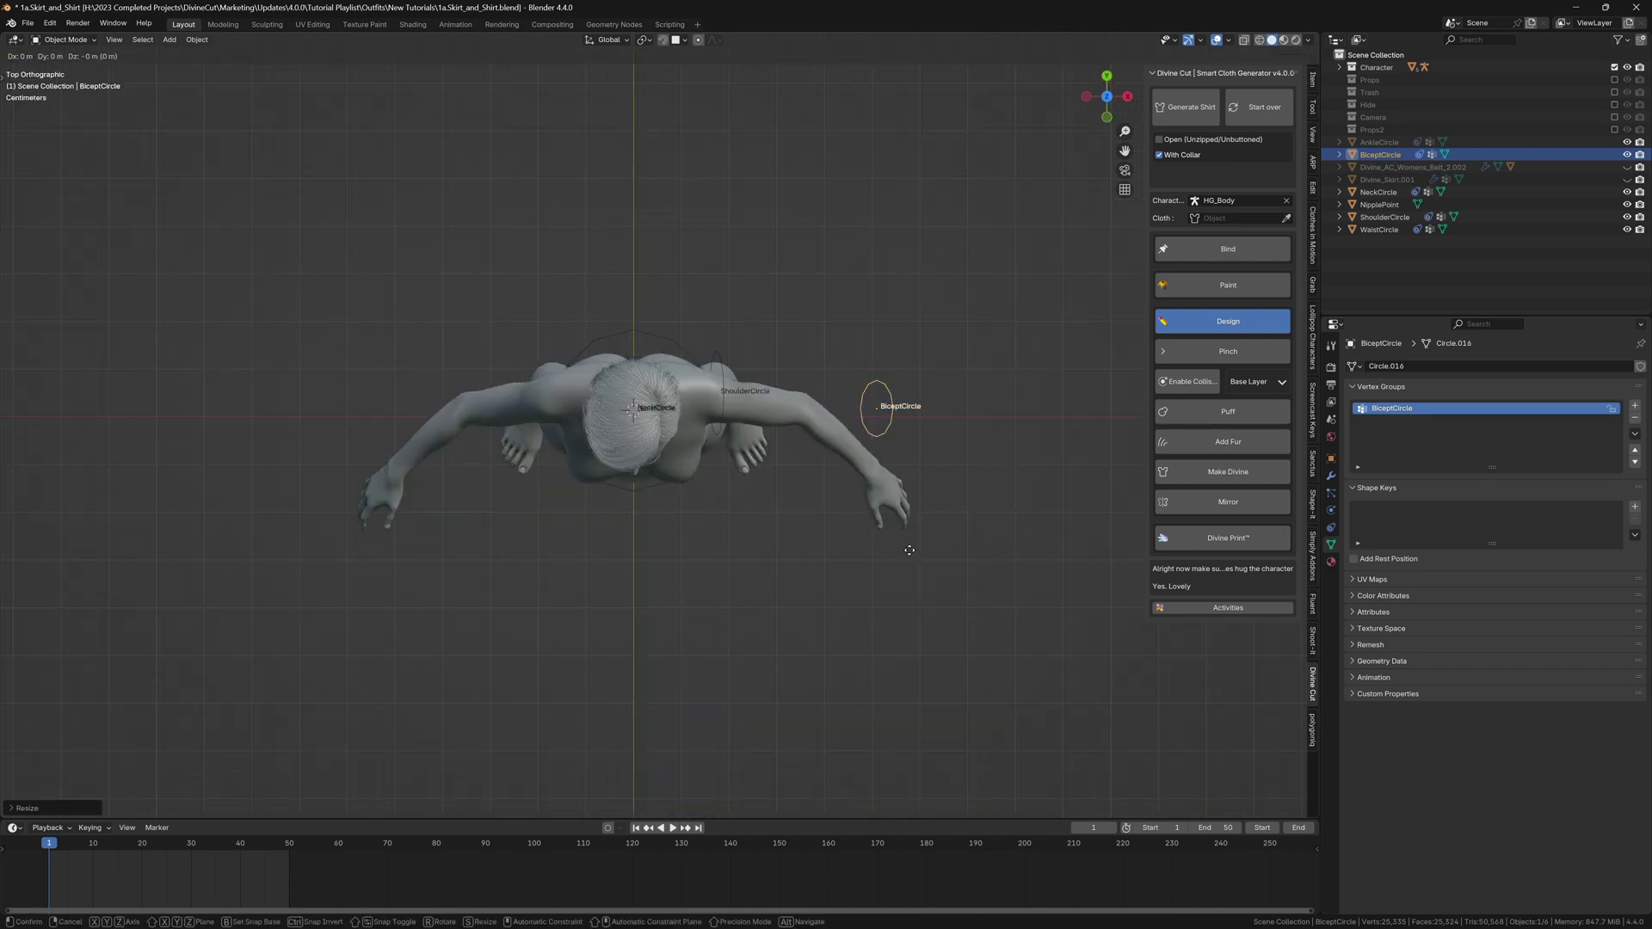
left_click(904, 628)
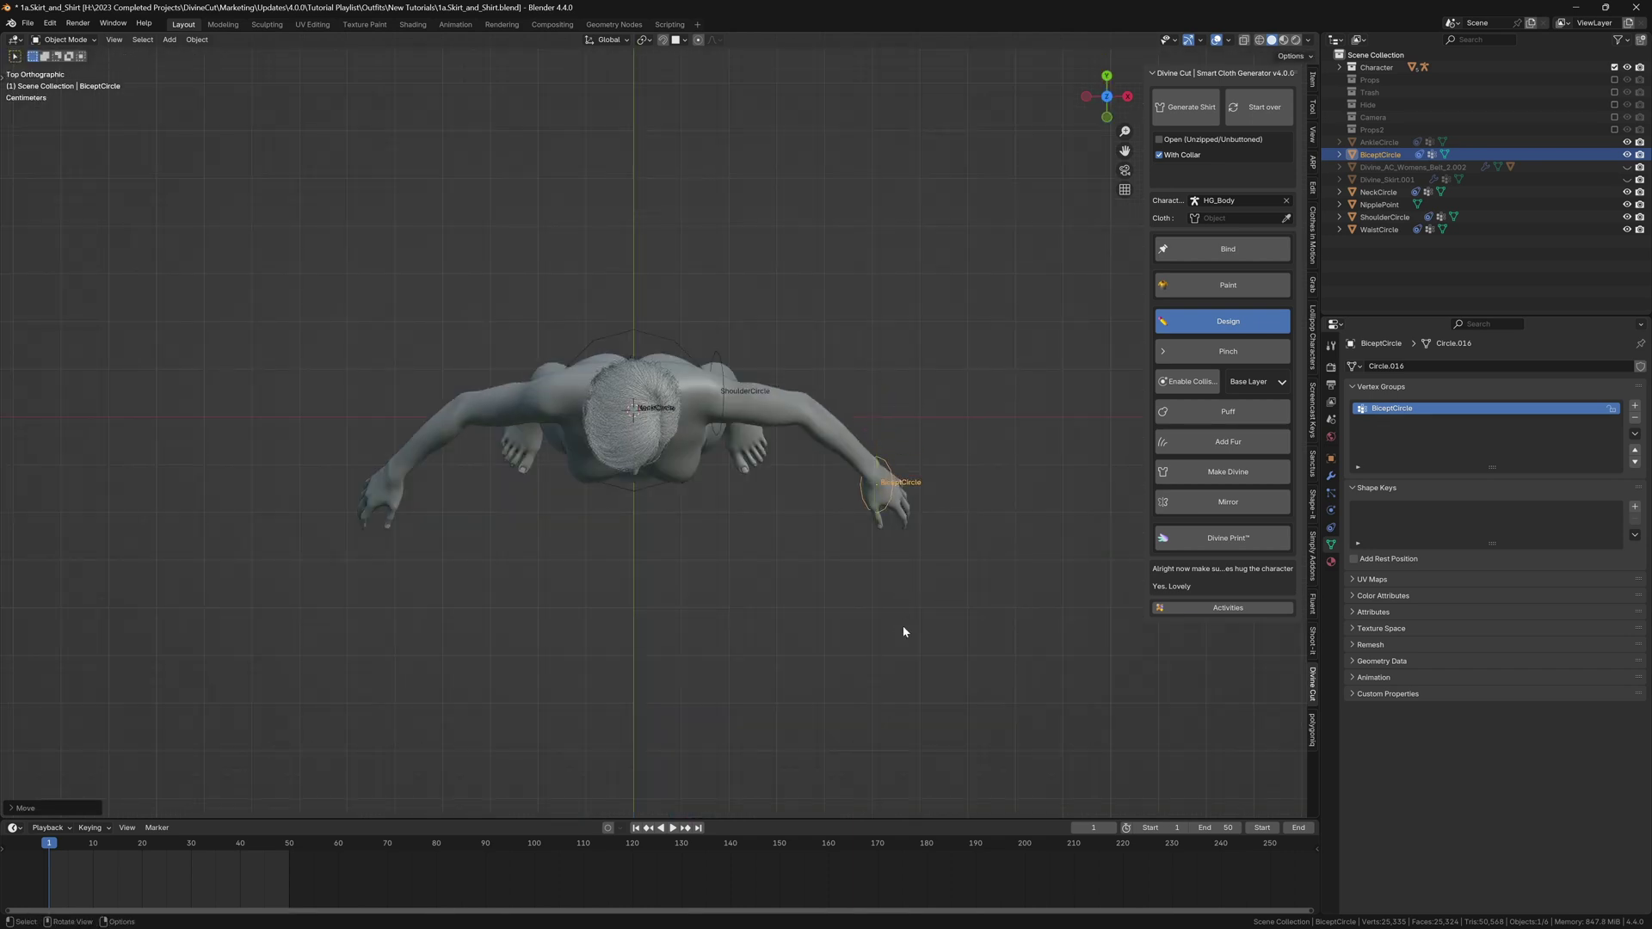
key("s")
left_click(845, 607)
key("g")
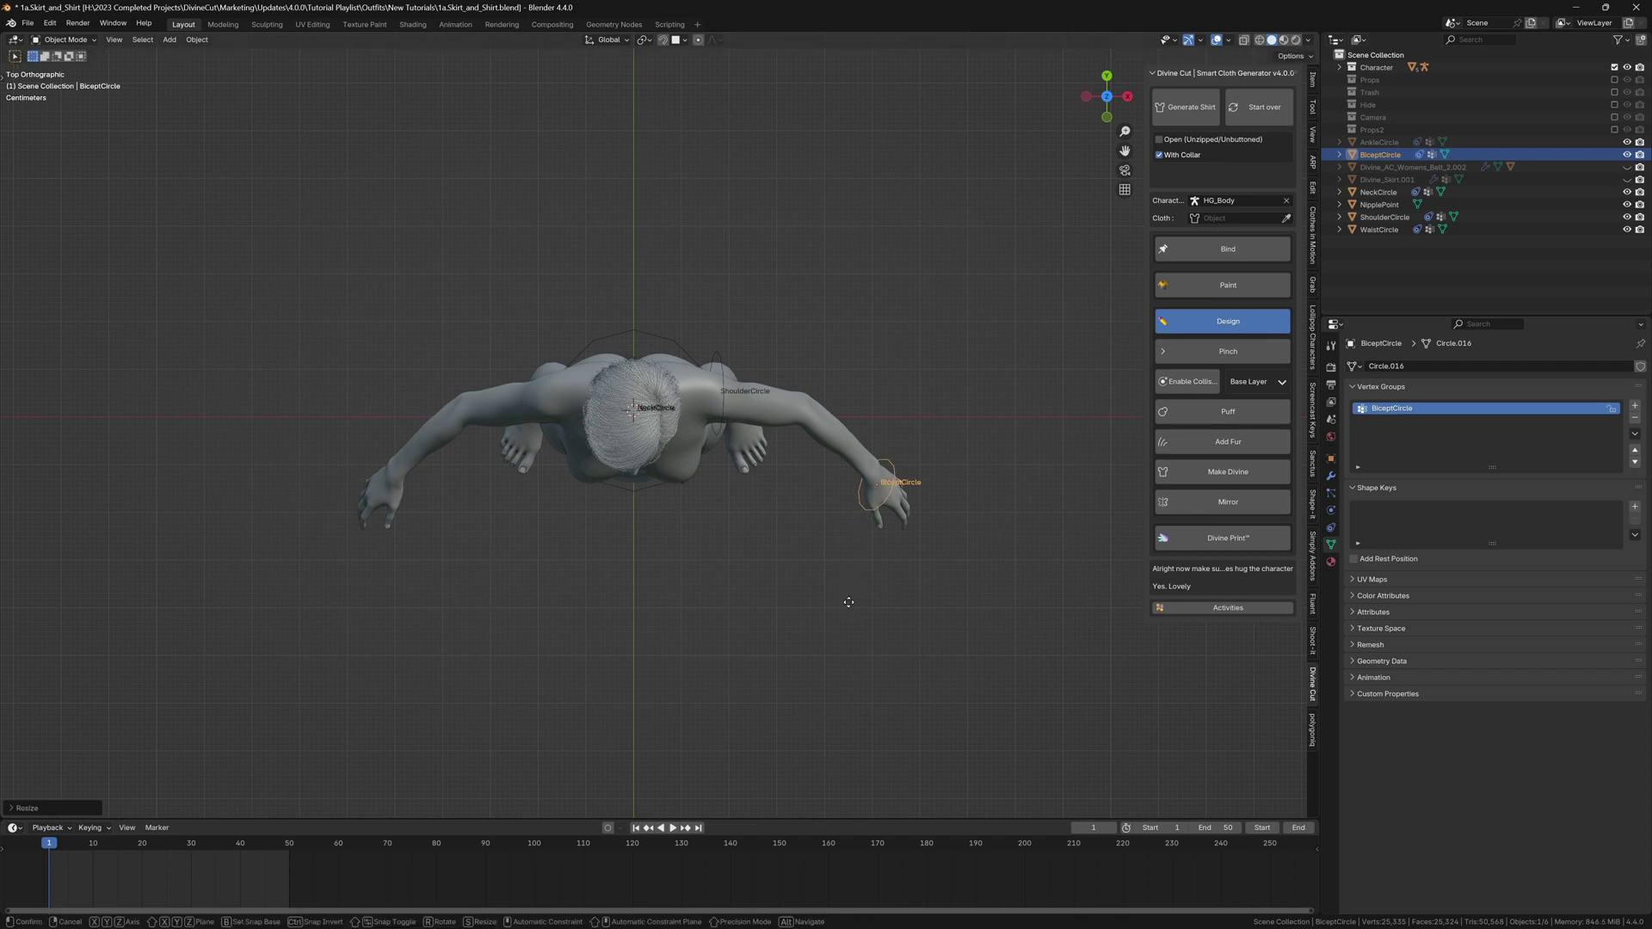
left_click(856, 621)
key("s")
left_click(859, 618)
key("KP_1")
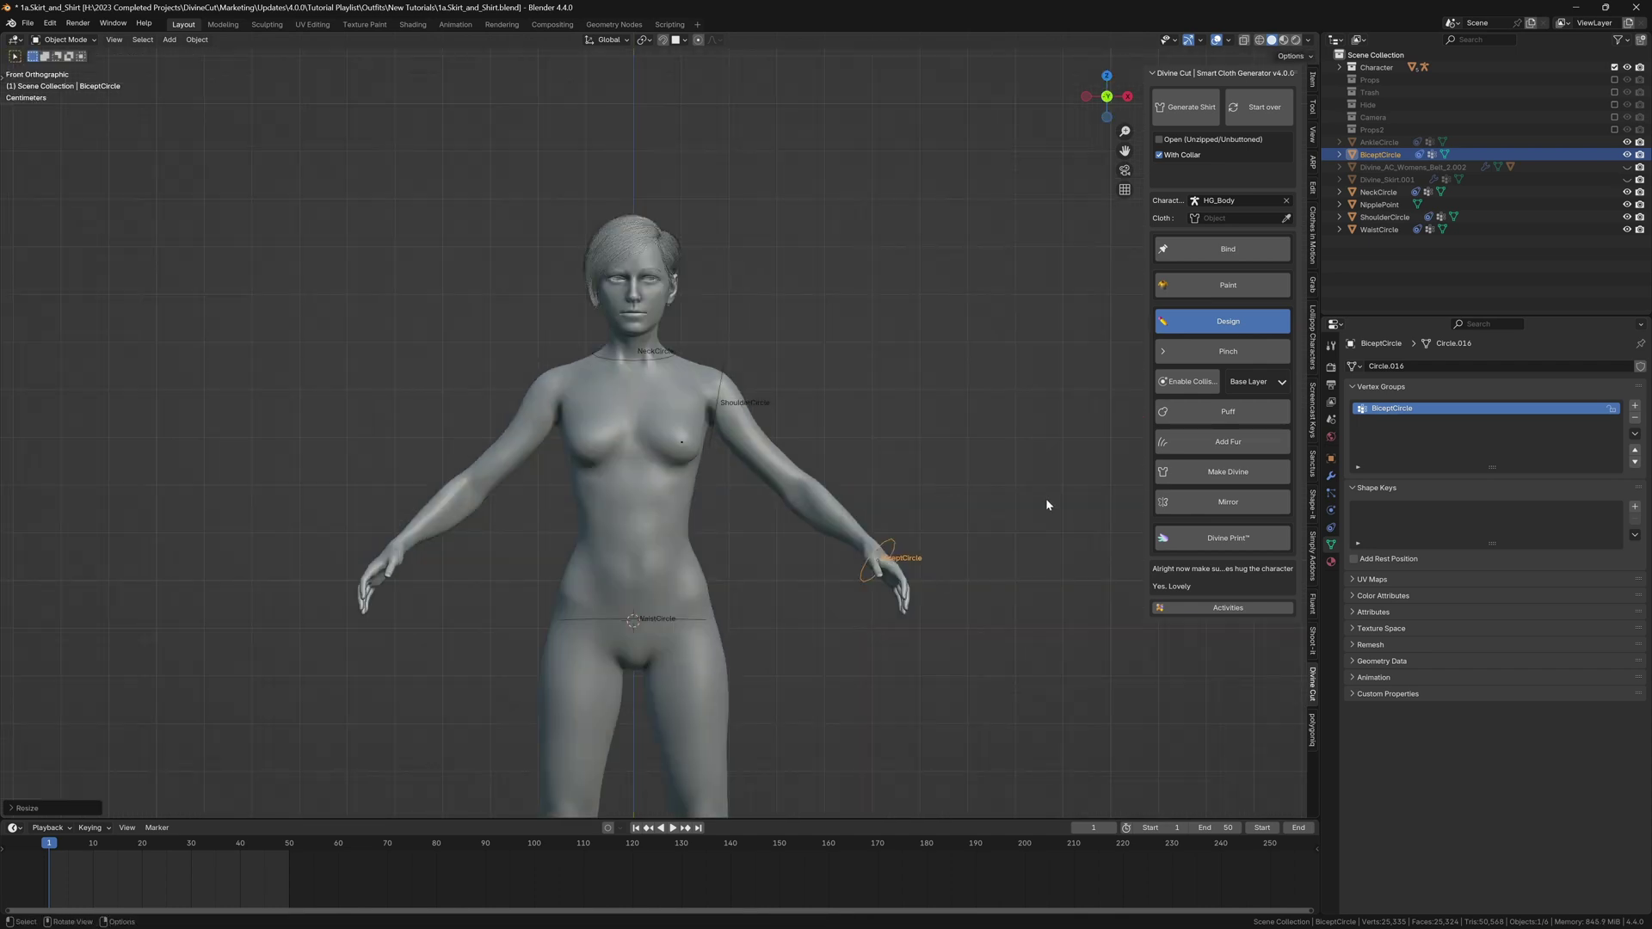
Step: Raise the waist circle along Z to the skirt's belt, with the hidden objects shown as reference
left_click(694, 618)
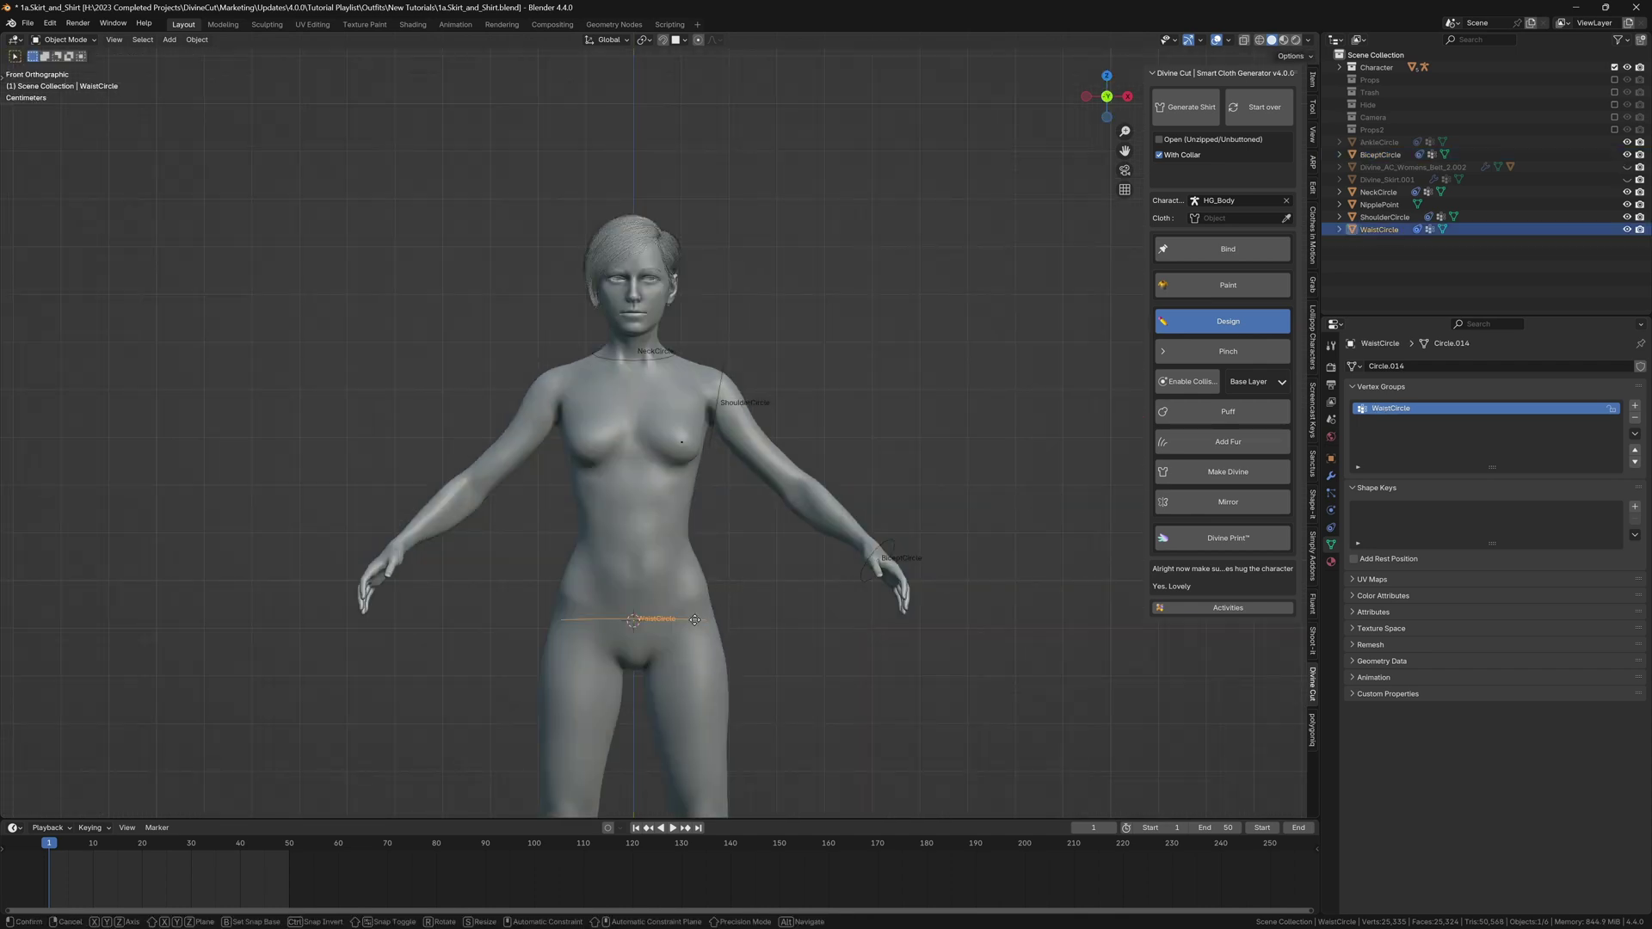
key("g")
key("z")
left_click(706, 521)
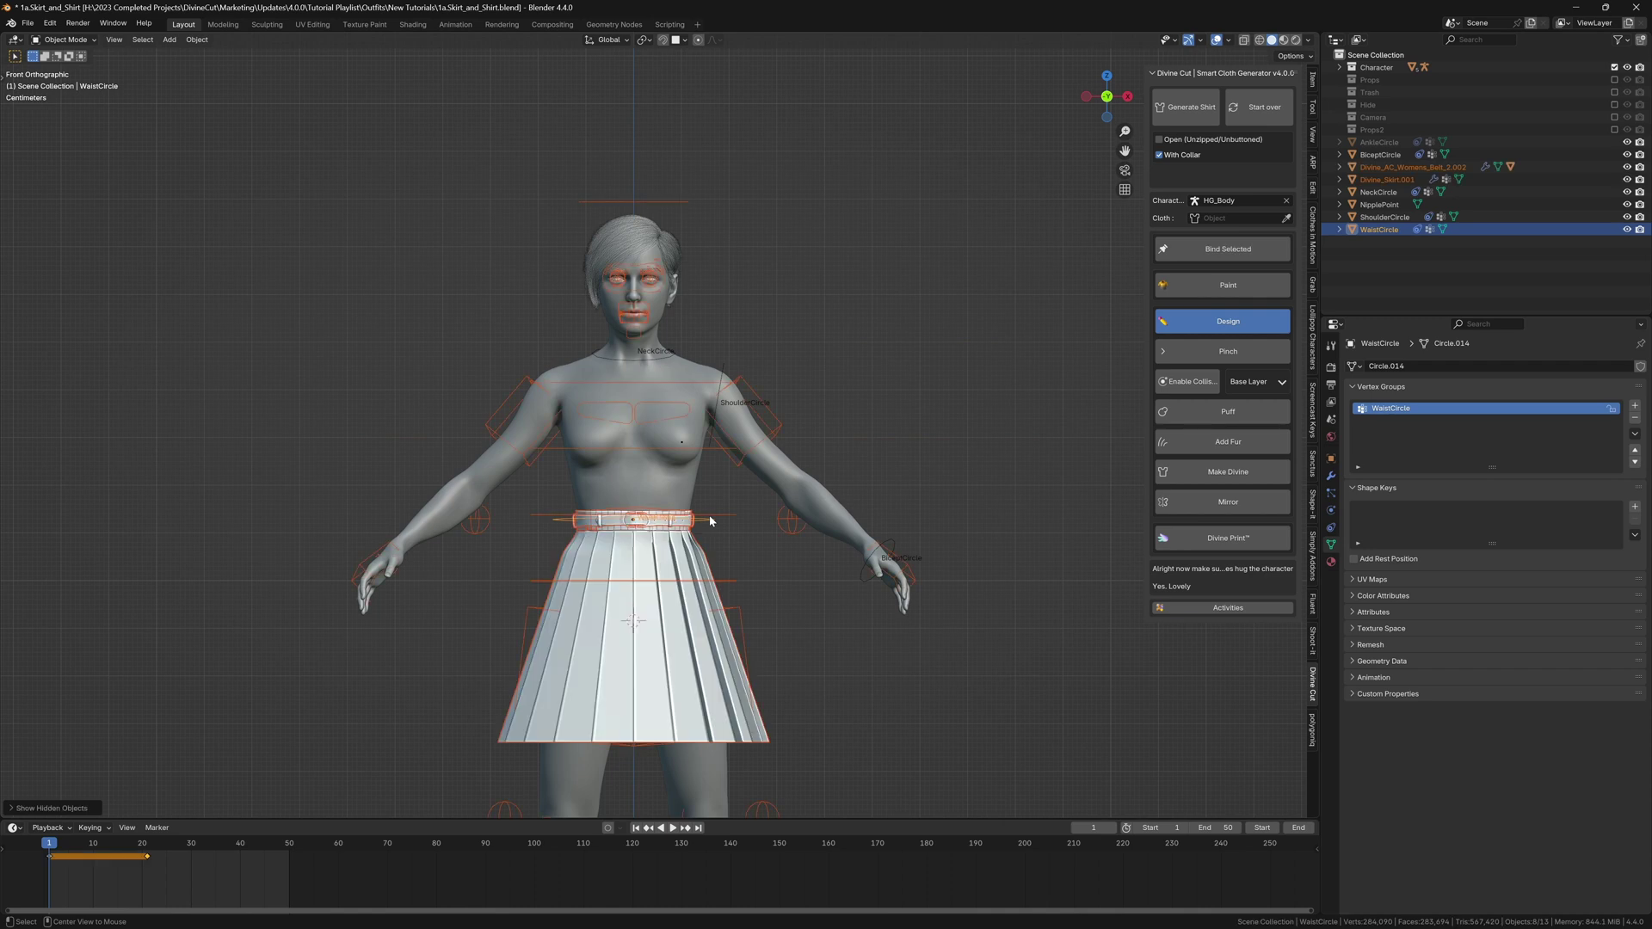
left_click(707, 519)
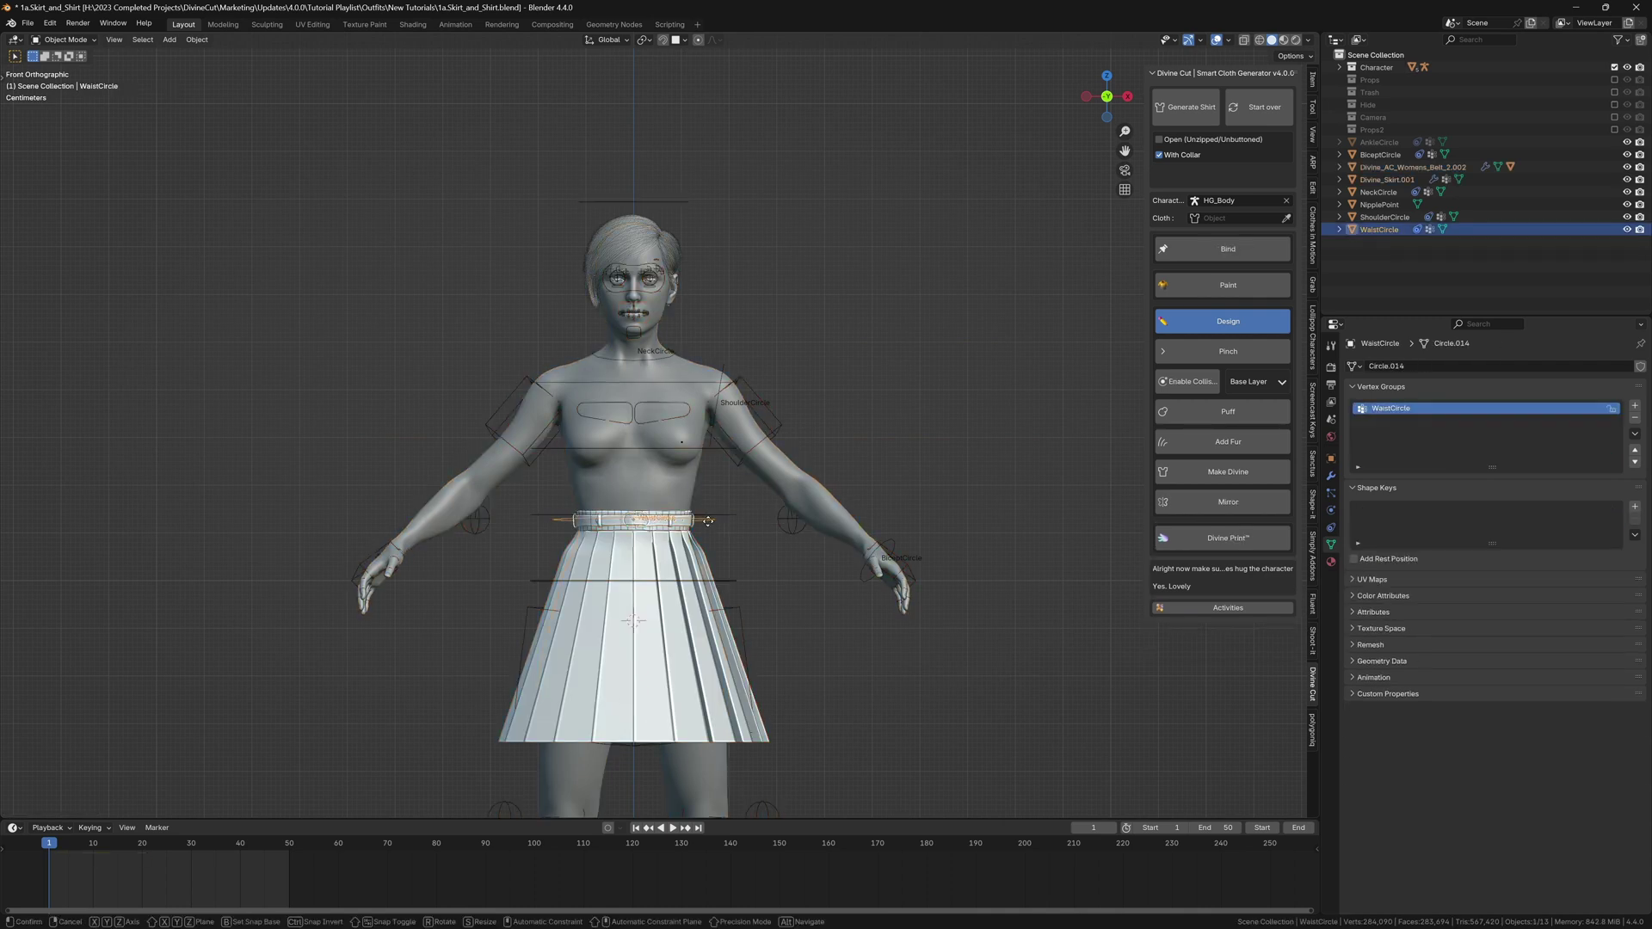
key("g")
left_click(710, 521)
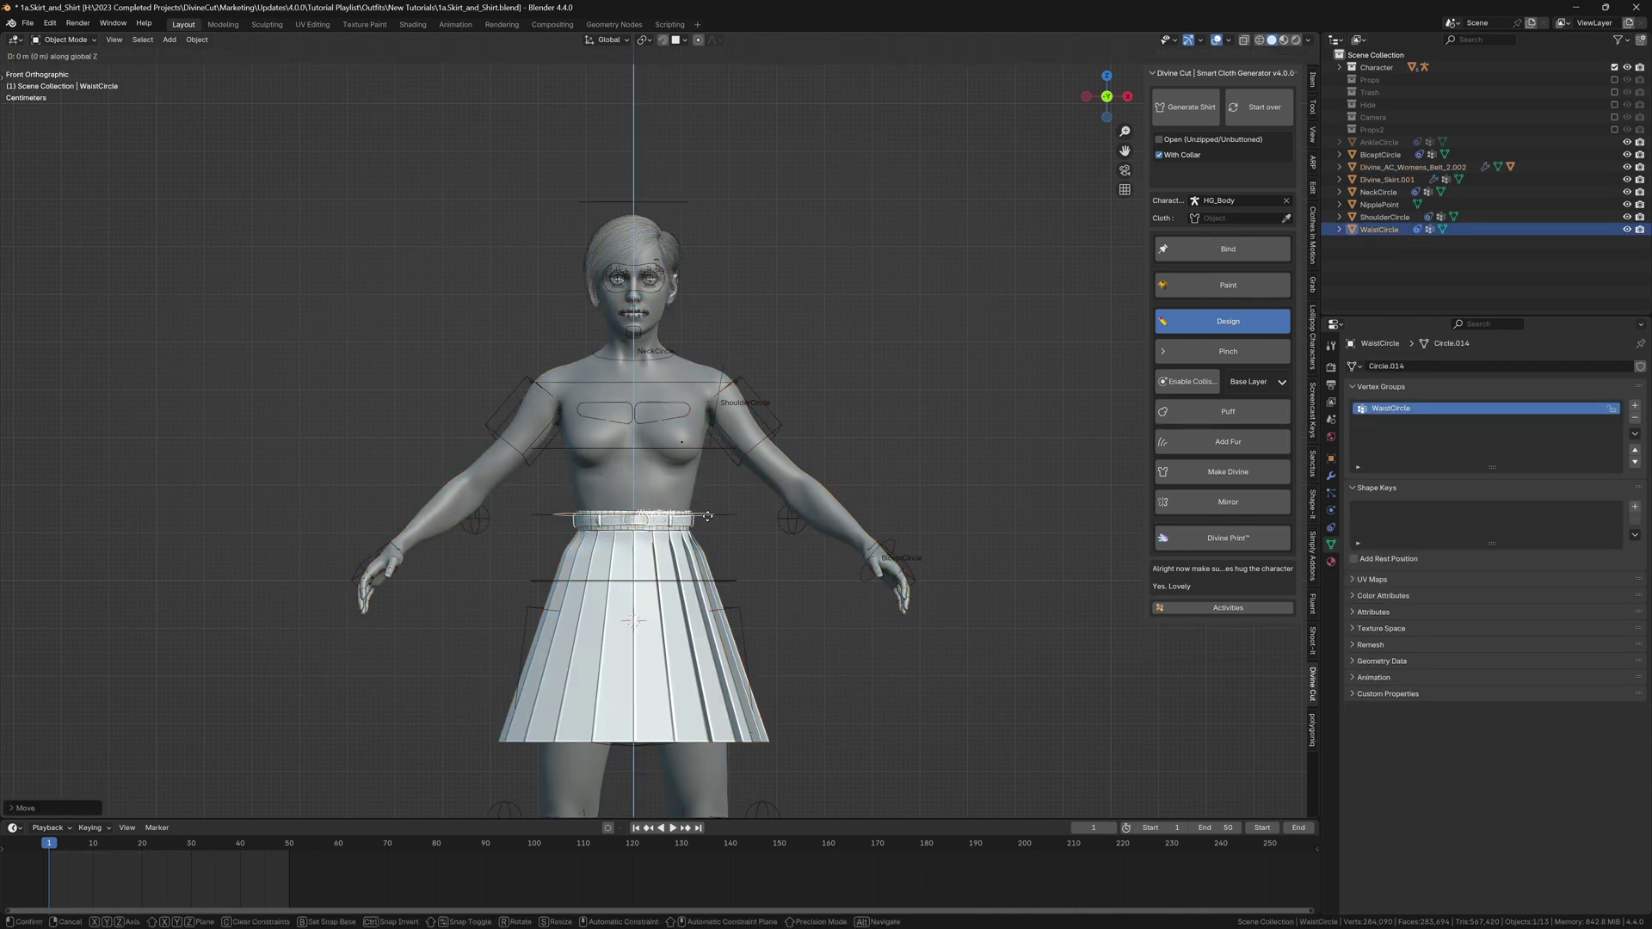
middle_click_drag(708, 516, 789, 400)
scroll(789, 400, "up", 2)
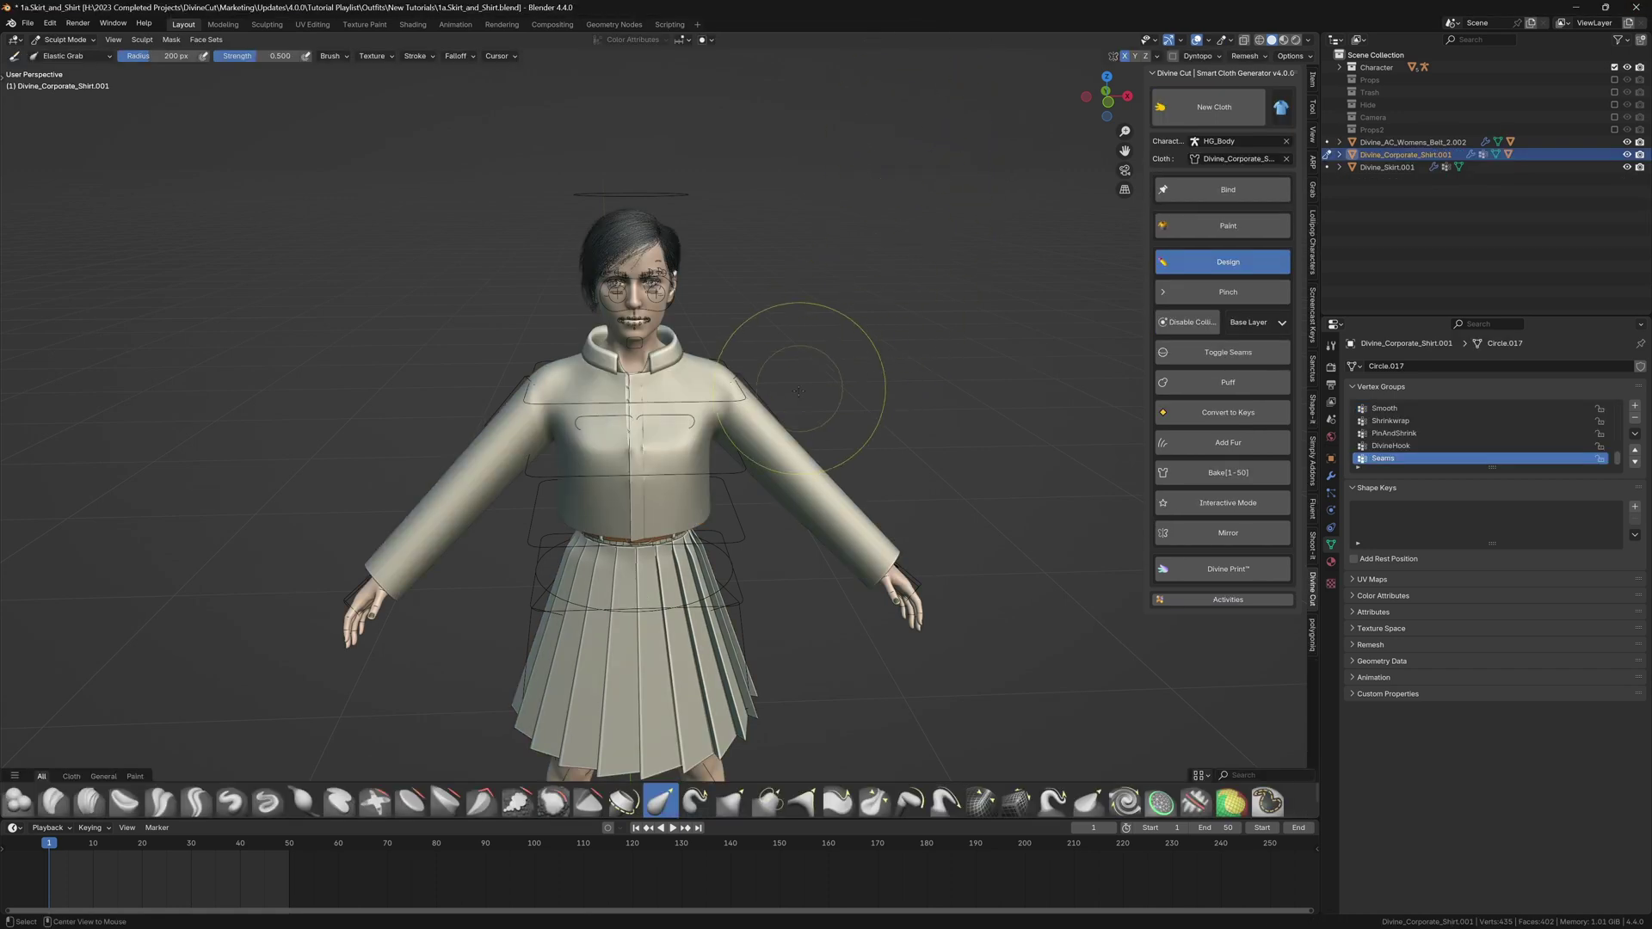
Step: Enlarge the Elastic Grab brush and sculpt the generated shirt's sleeve and torso into a better fit
key("KP_3")
key("super+Tab")
left_click(685, 424)
mouse_move(686, 424)
middle_mouse_down()
mouse_move(732, 525)
mouse_move(702, 563)
middle_mouse_up()
scroll(732, 525, "up", 2)
key("f")
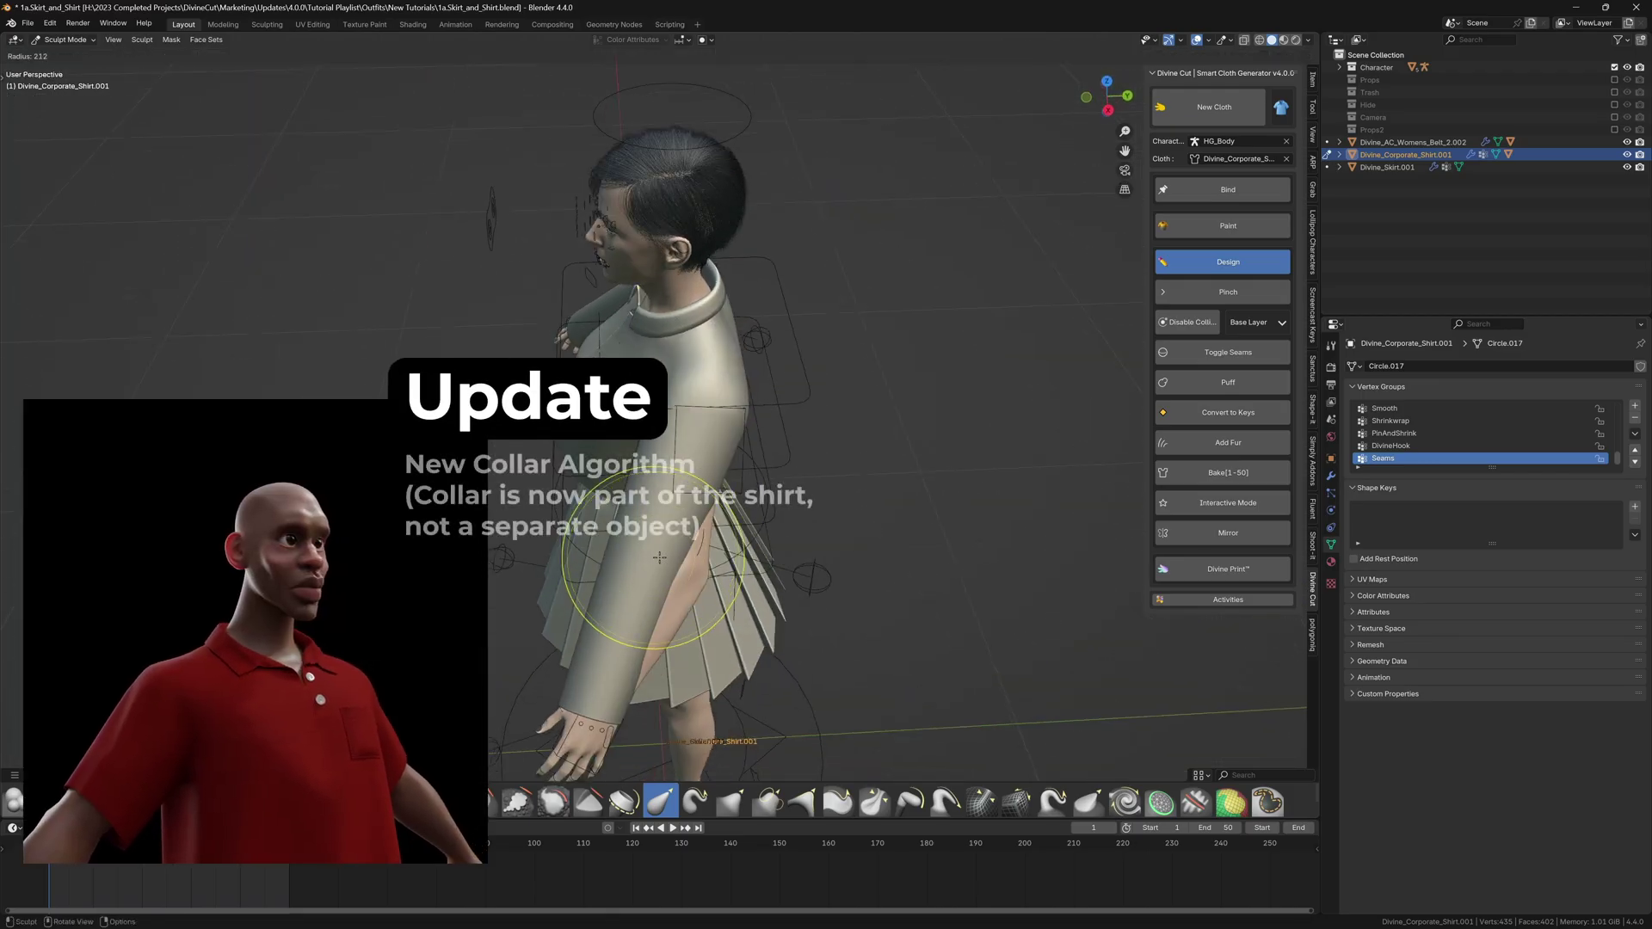
left_click(646, 557)
left_click_drag(646, 558, 785, 586)
mouse_move(784, 586)
middle_mouse_down()
mouse_move(664, 508)
mouse_move(526, 485)
middle_mouse_up()
left_click_drag(528, 487, 535, 487)
mouse_move(535, 487)
middle_mouse_down()
mouse_move(680, 494)
mouse_move(718, 535)
middle_mouse_up()
scroll(717, 535, "up", 3)
scroll(716, 535, "up", 5)
left_click_drag(723, 501, 744, 517)
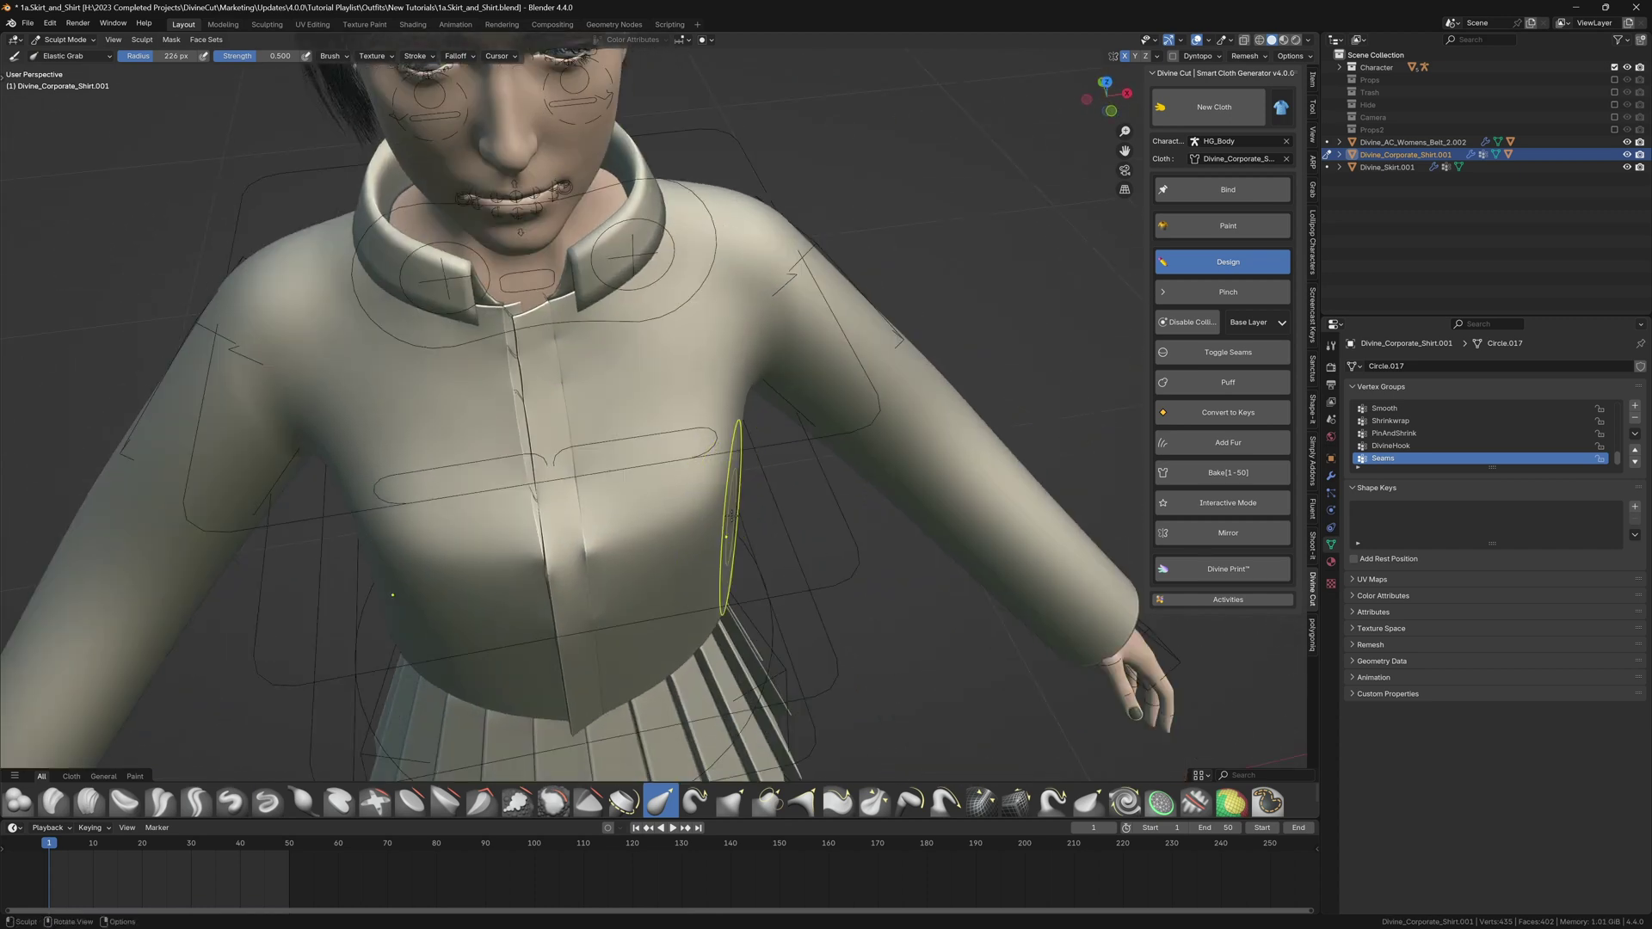
Step: Return the shirt to Object Mode and apply Shade Auto Smooth
middle_click_drag(719, 516, 671, 470)
key("q")
key("Return")
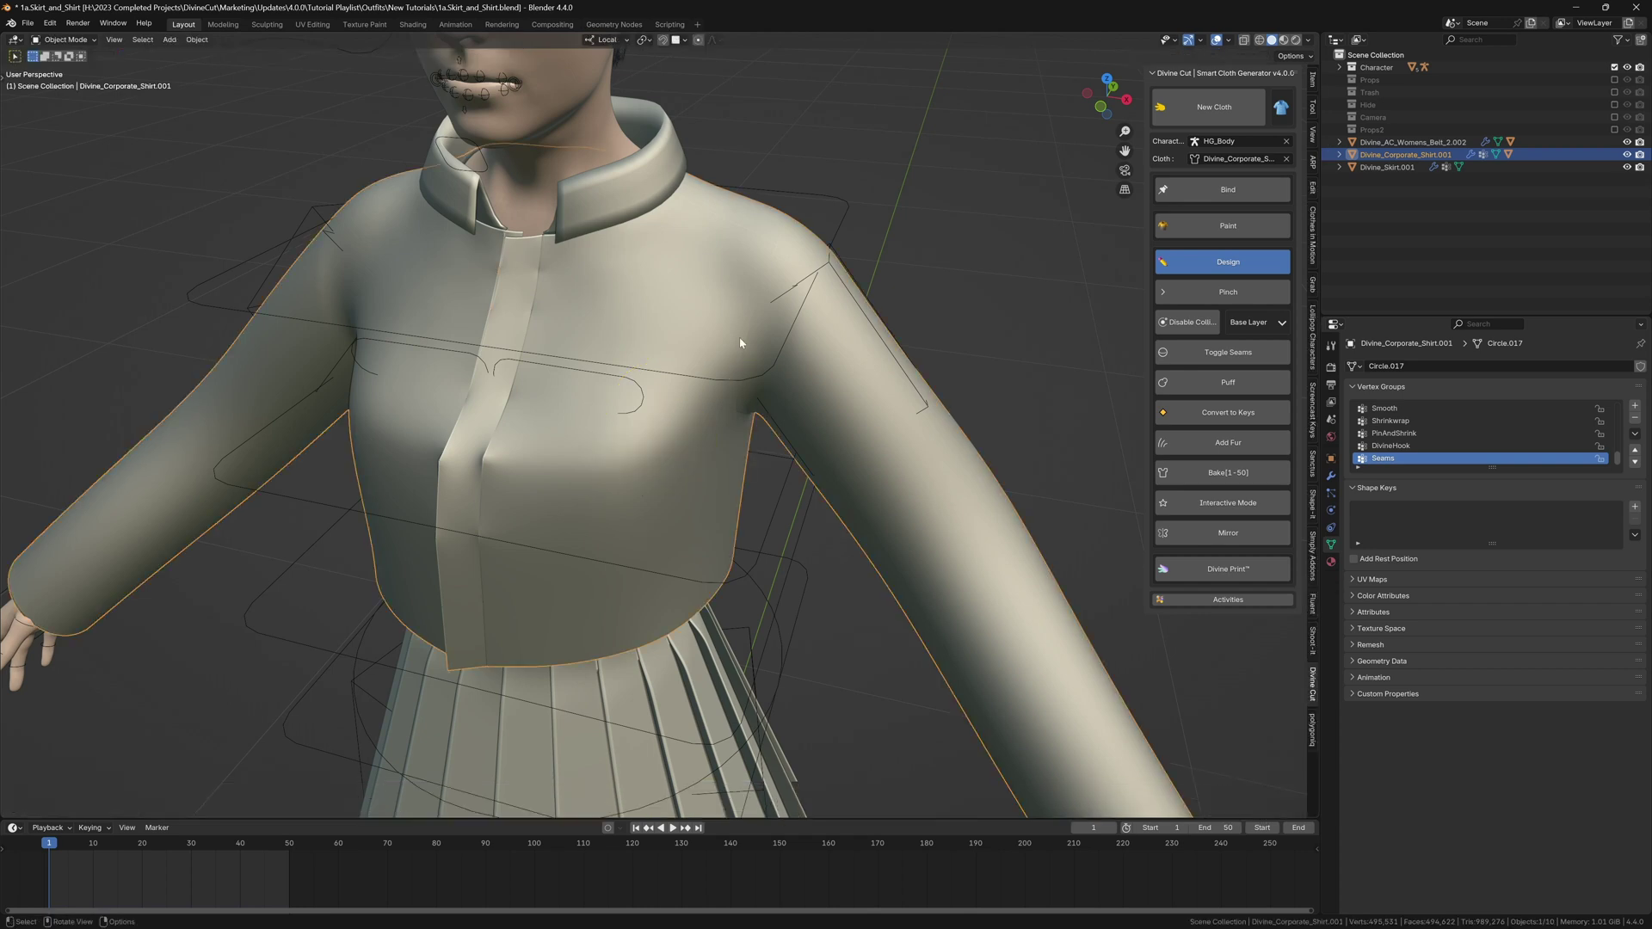
middle_click_drag(769, 258, 799, 330)
right_click(701, 324)
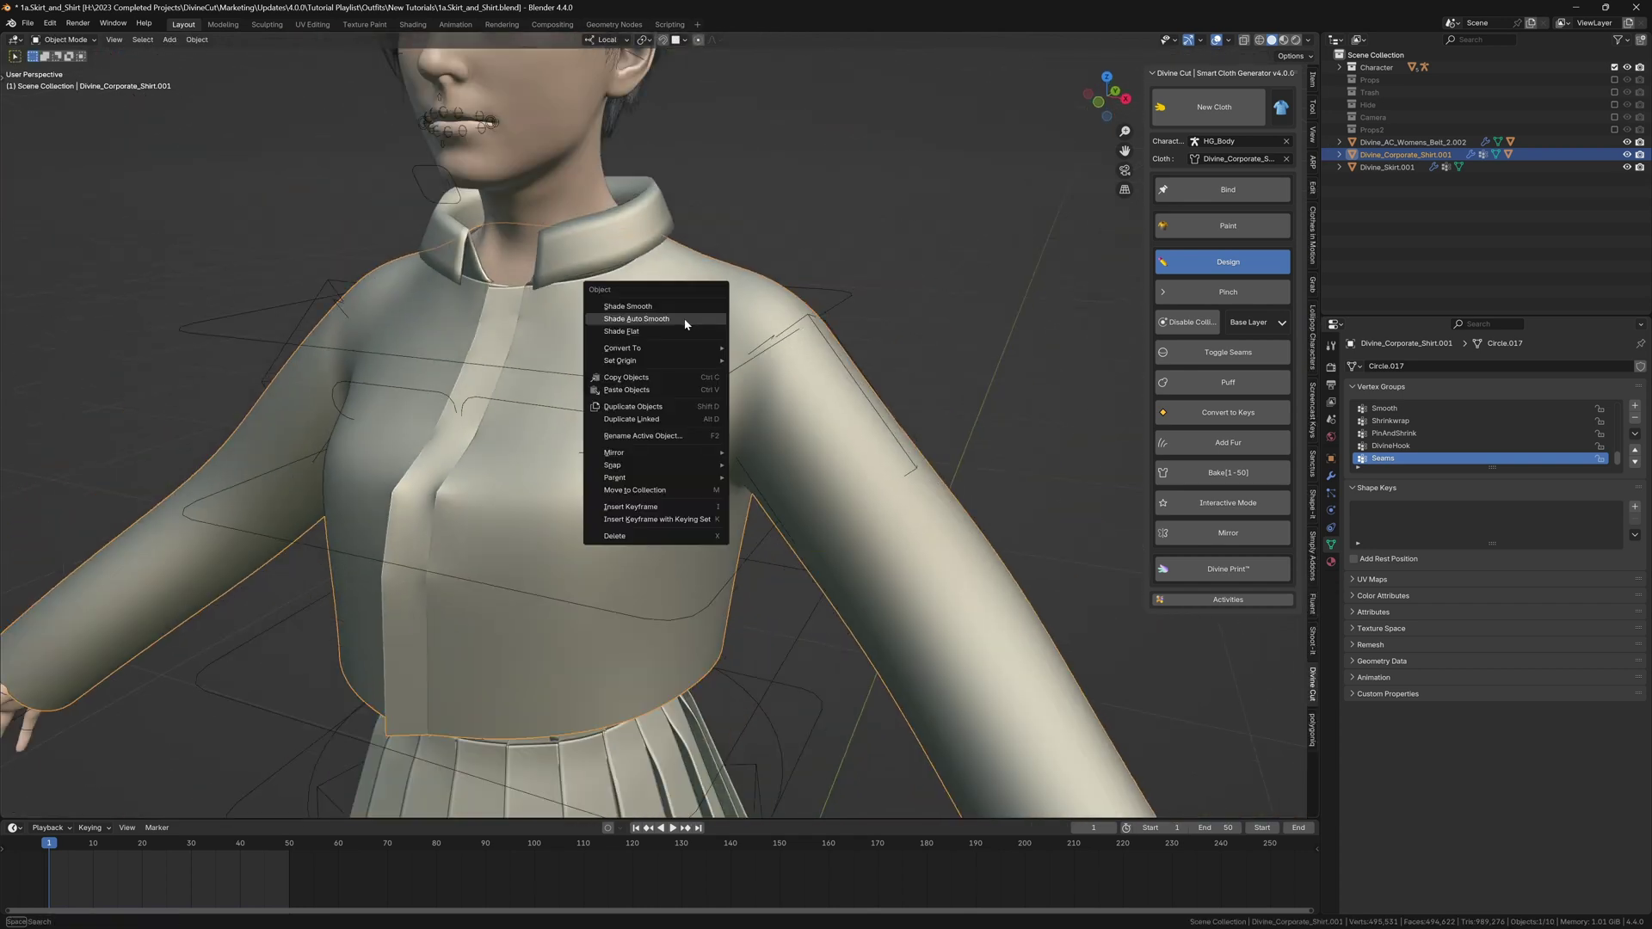
left_click(678, 318)
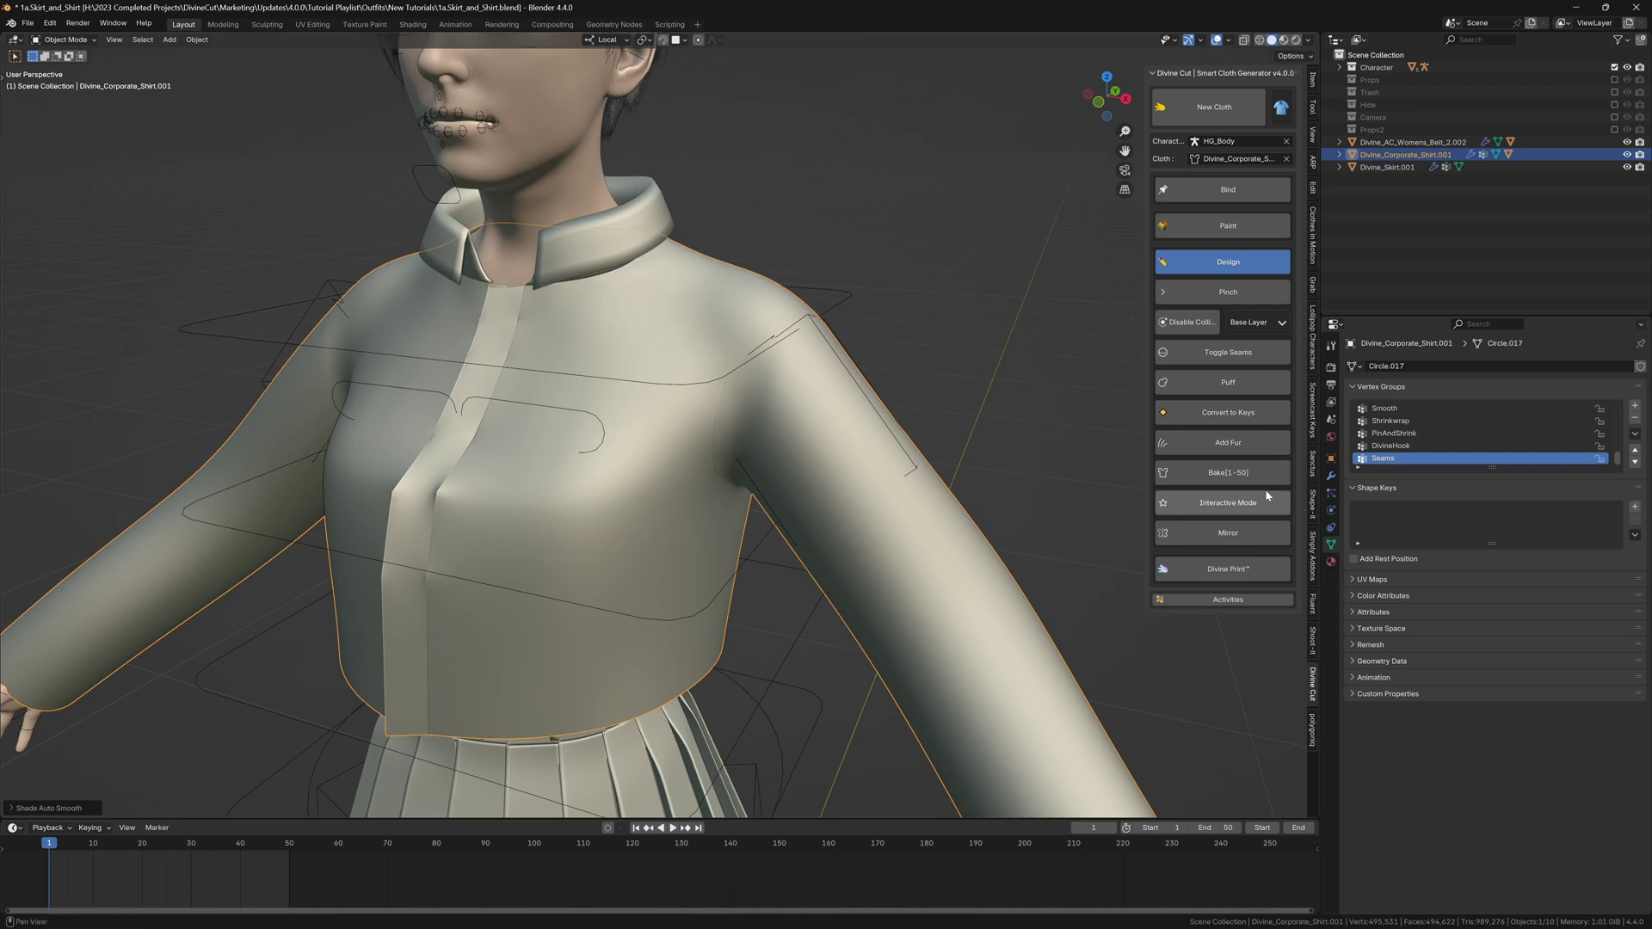
Step: Set the shirt's Smooth by Angle modifier to 180° with Ignore Sharpness enabled, and collapse the expanded modifiers
left_click(1331, 476)
left_click(1511, 635)
type("1")
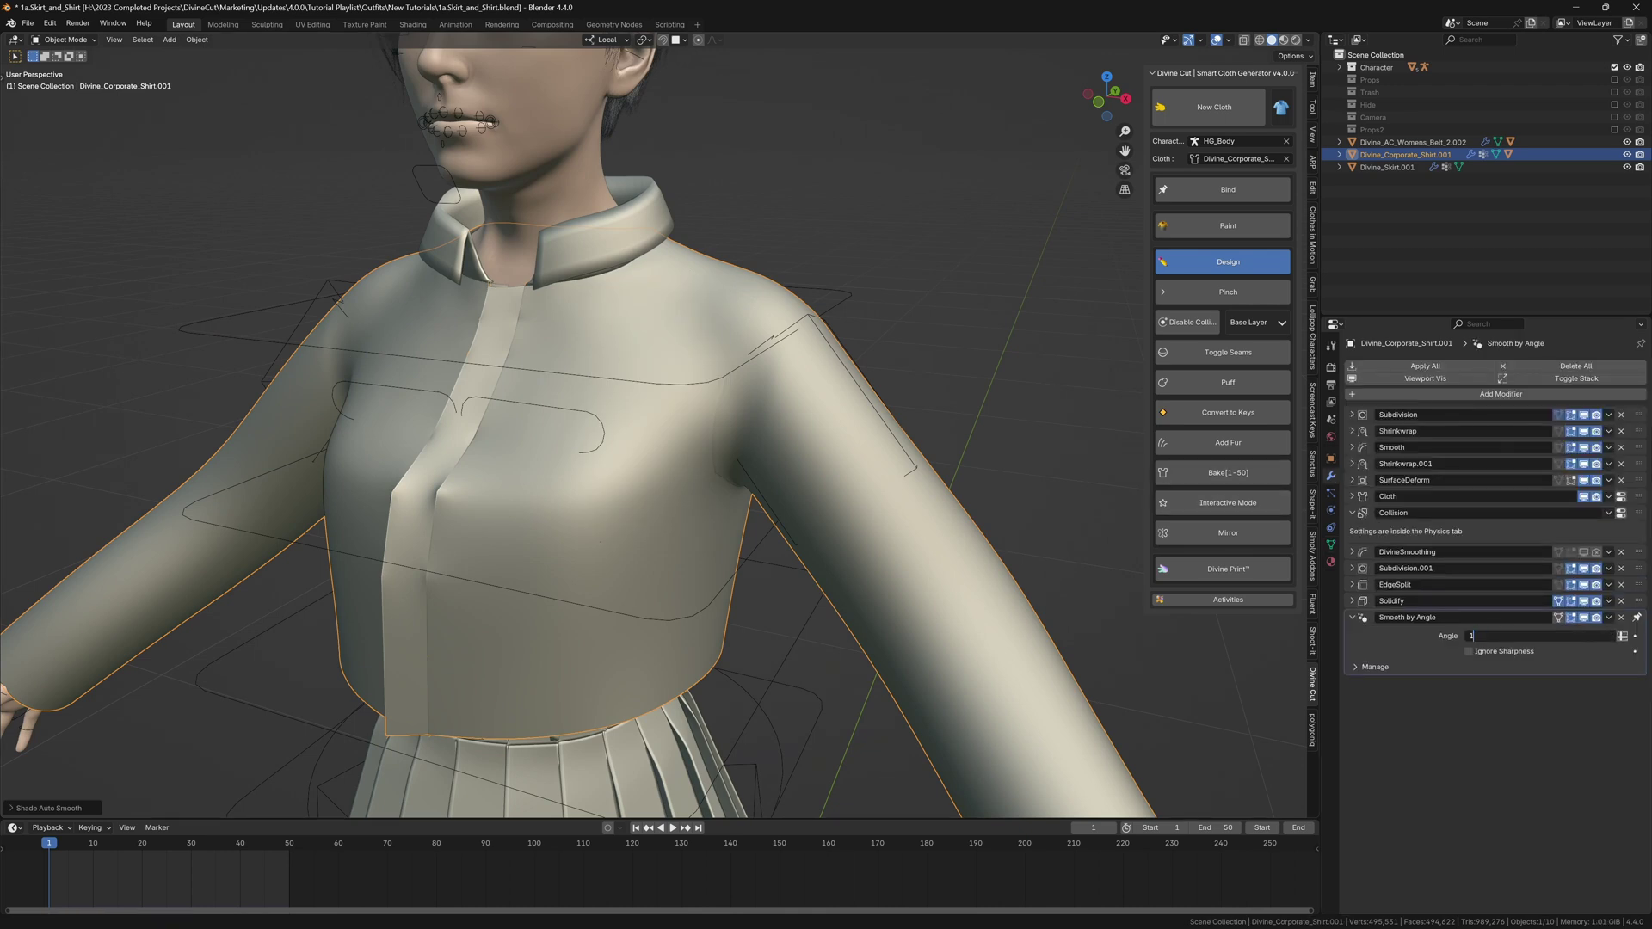
type("80")
key("Return")
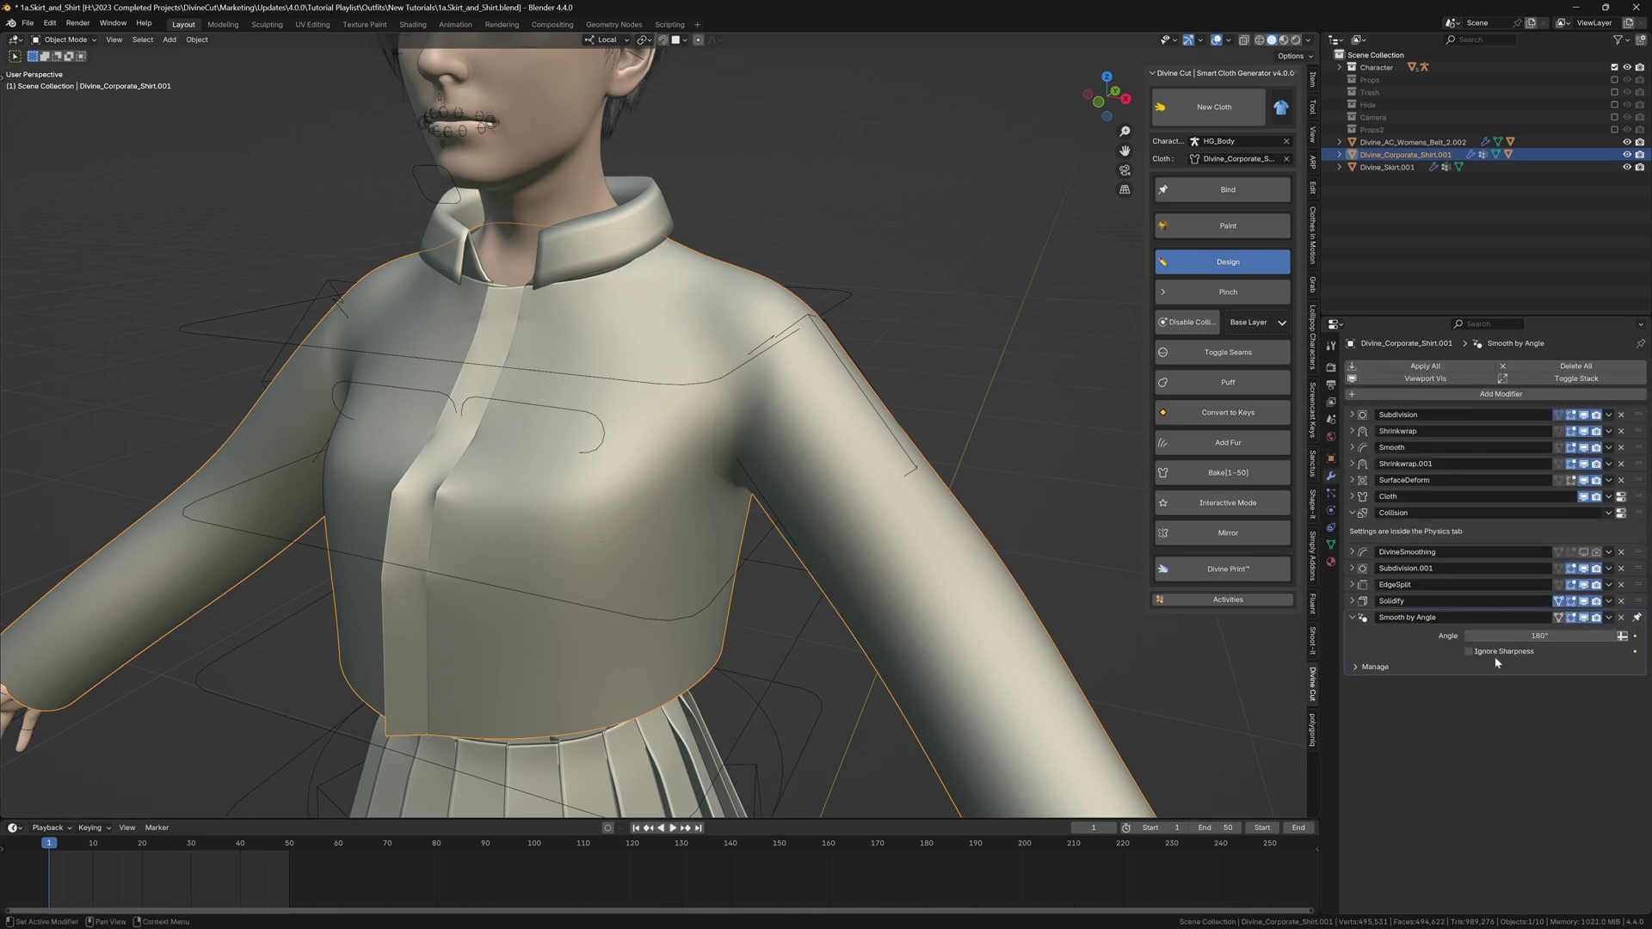
left_click(1468, 652)
left_click(1352, 618)
left_click(1353, 513)
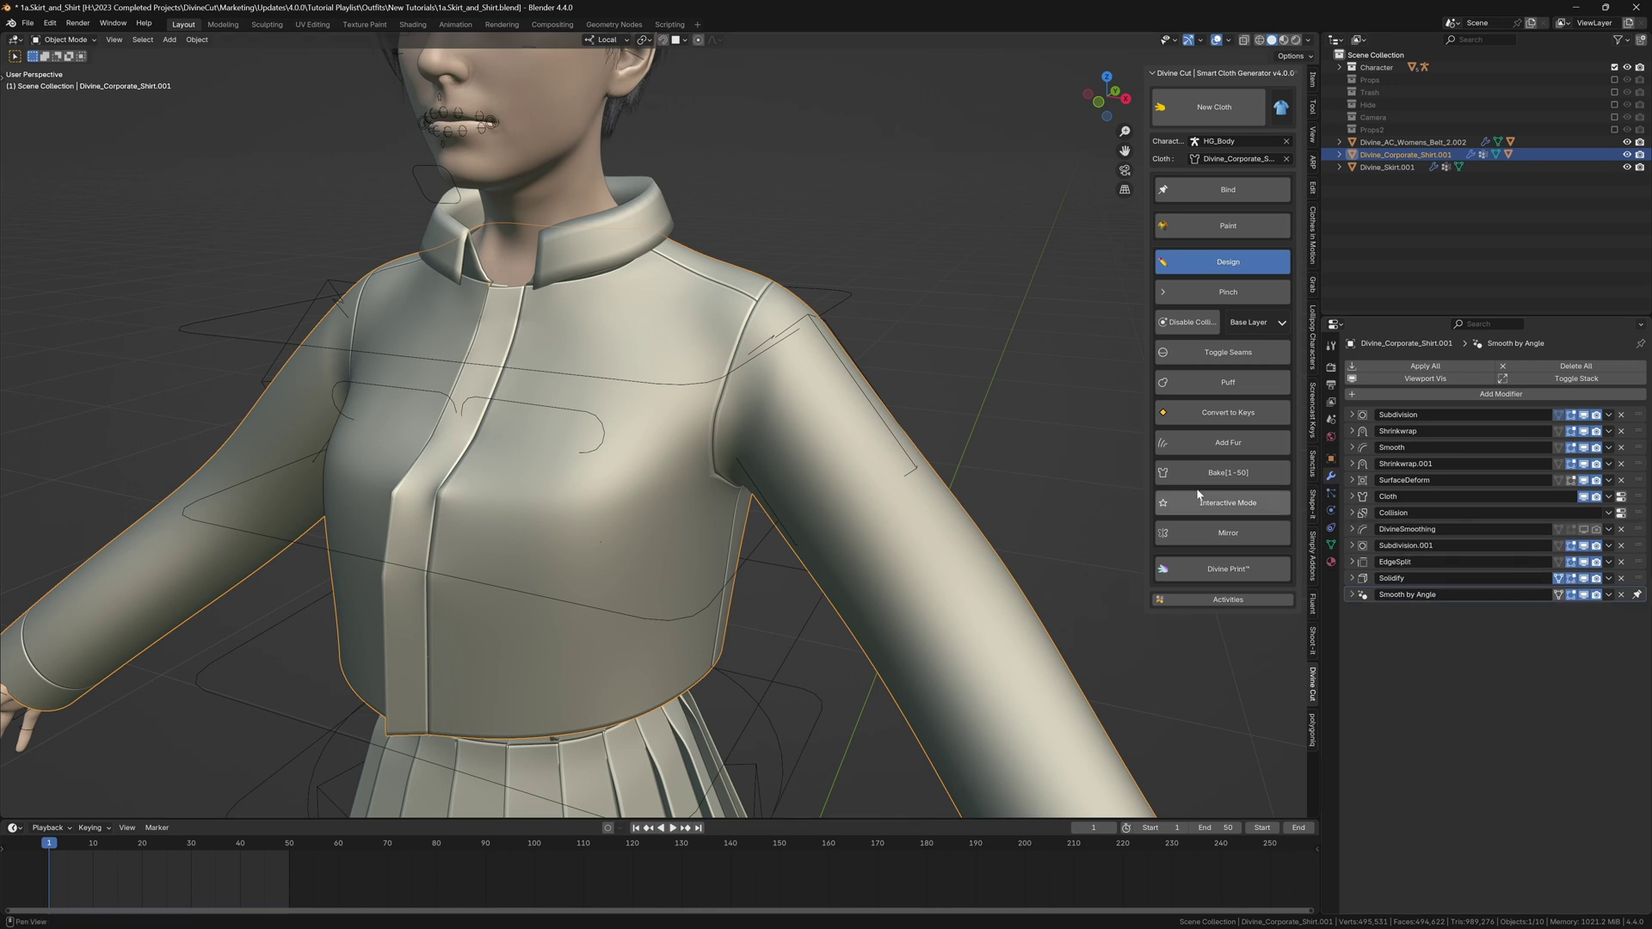
Step: In Edit Mode, select the shirt's bottom hem edge loop and scale it inward along local Y toward the belt
middle_click_drag(912, 464, 779, 370)
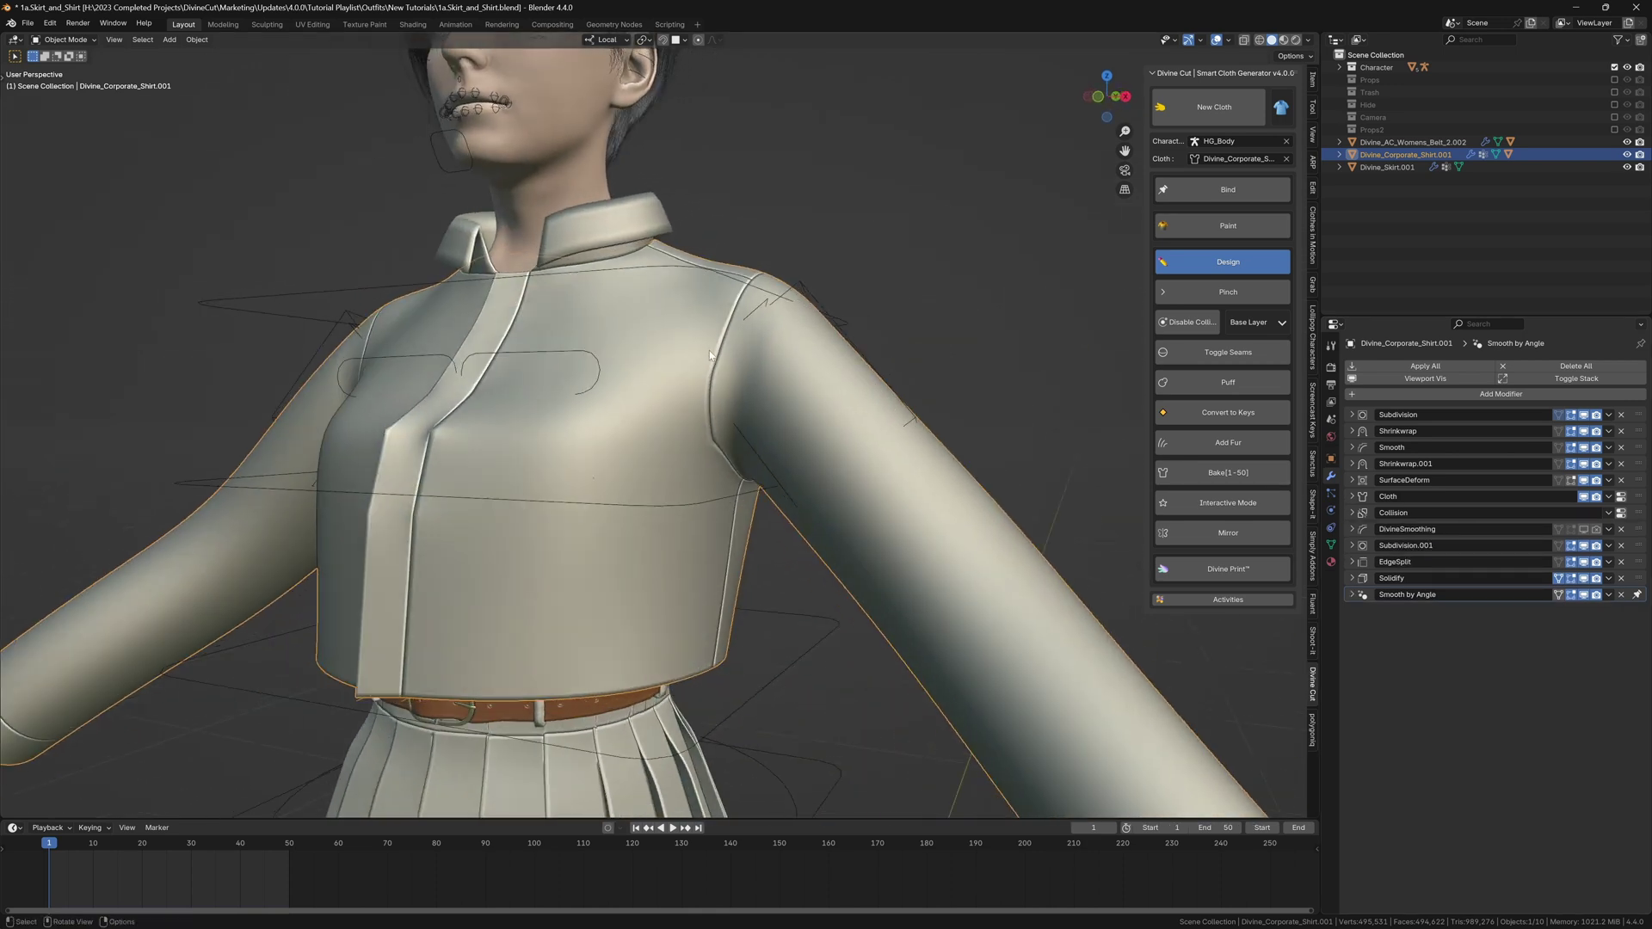
scroll(654, 380, "down", 3)
middle_click_drag(654, 380, 778, 277)
middle_click_drag(559, 370, 682, 392)
scroll(682, 393, "up", 3)
scroll(682, 393, "up", 1)
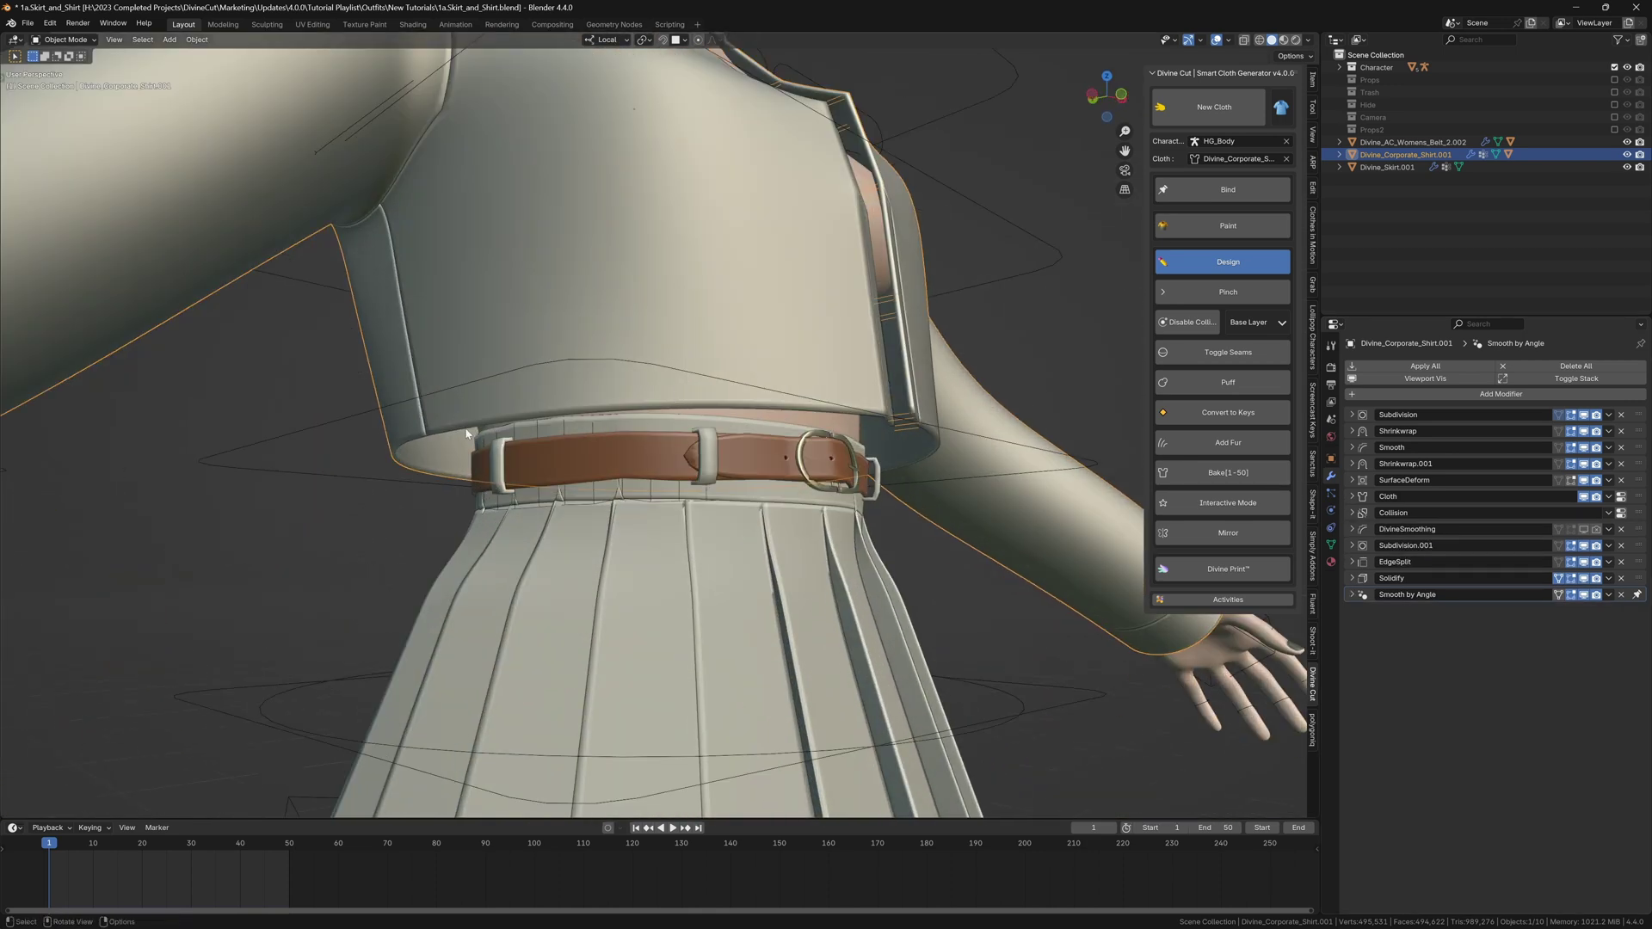
middle_click_drag(822, 465, 796, 457)
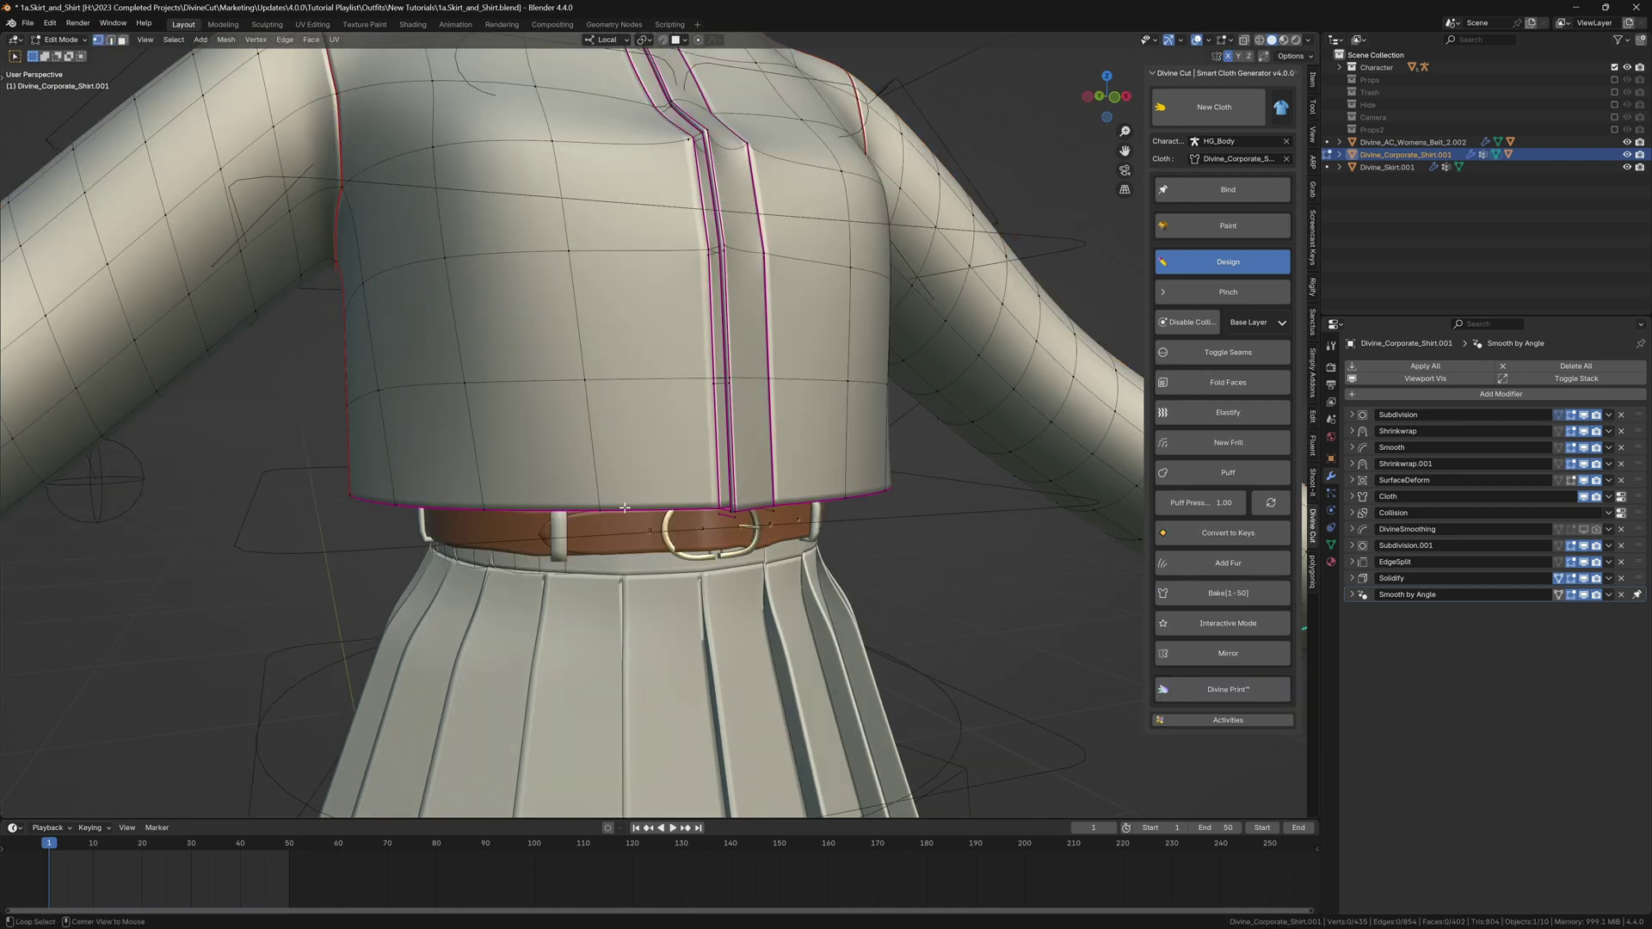
left_click(633, 502, "alt")
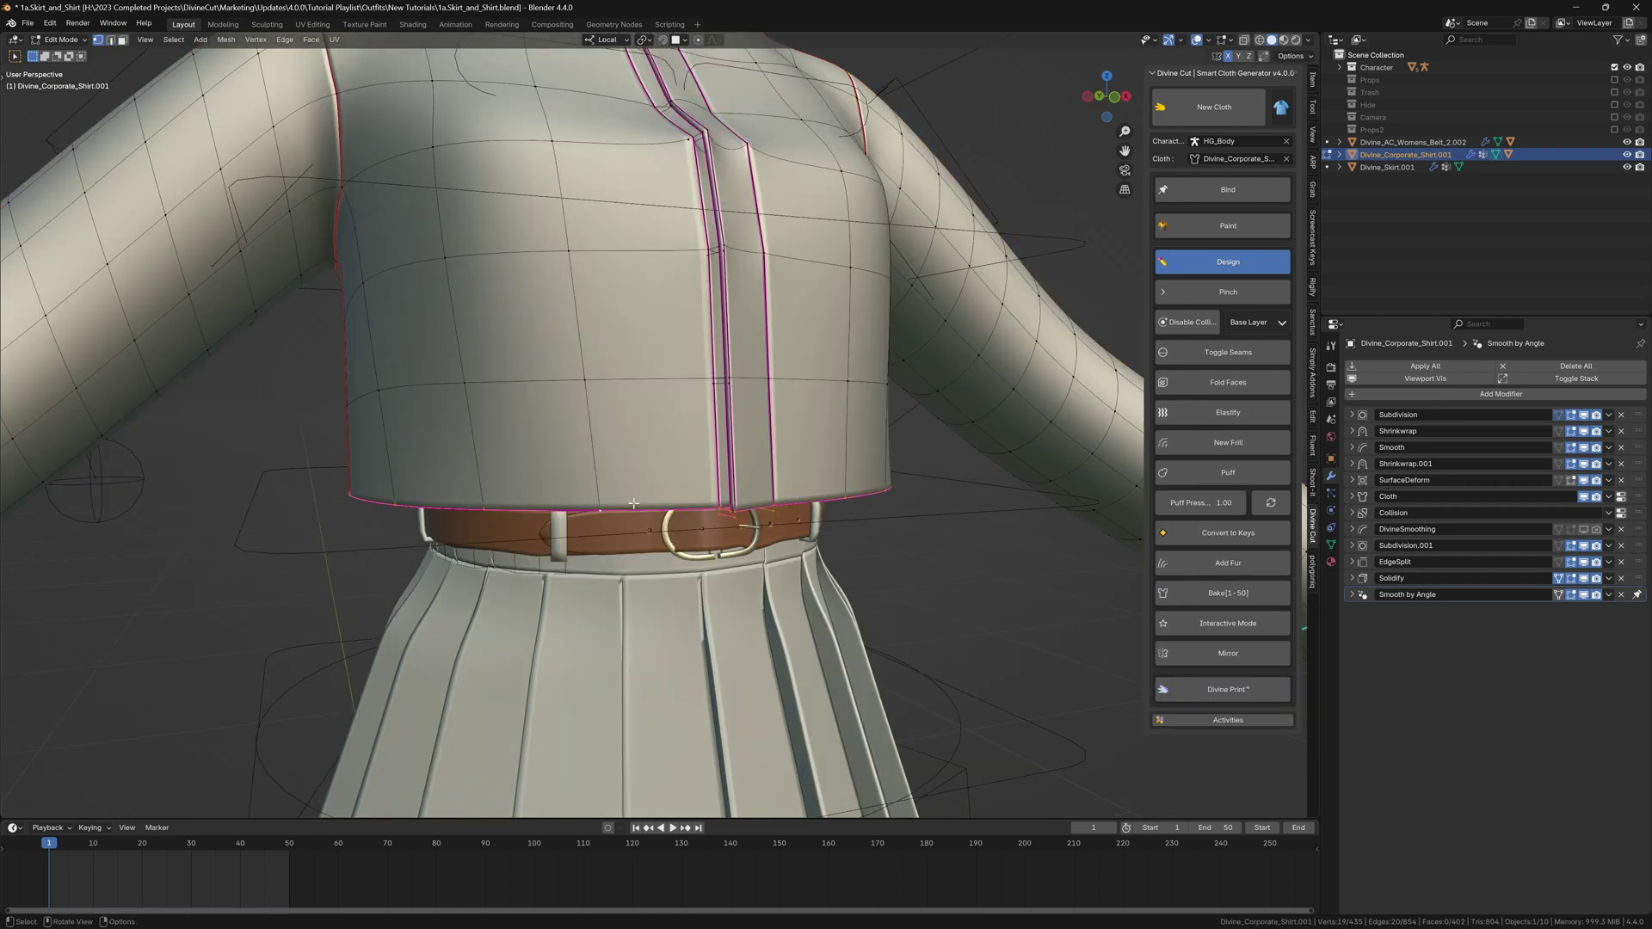
scroll(633, 502, "down", 4)
middle_click_drag(634, 502, 973, 337)
left_click(1228, 225)
key("s")
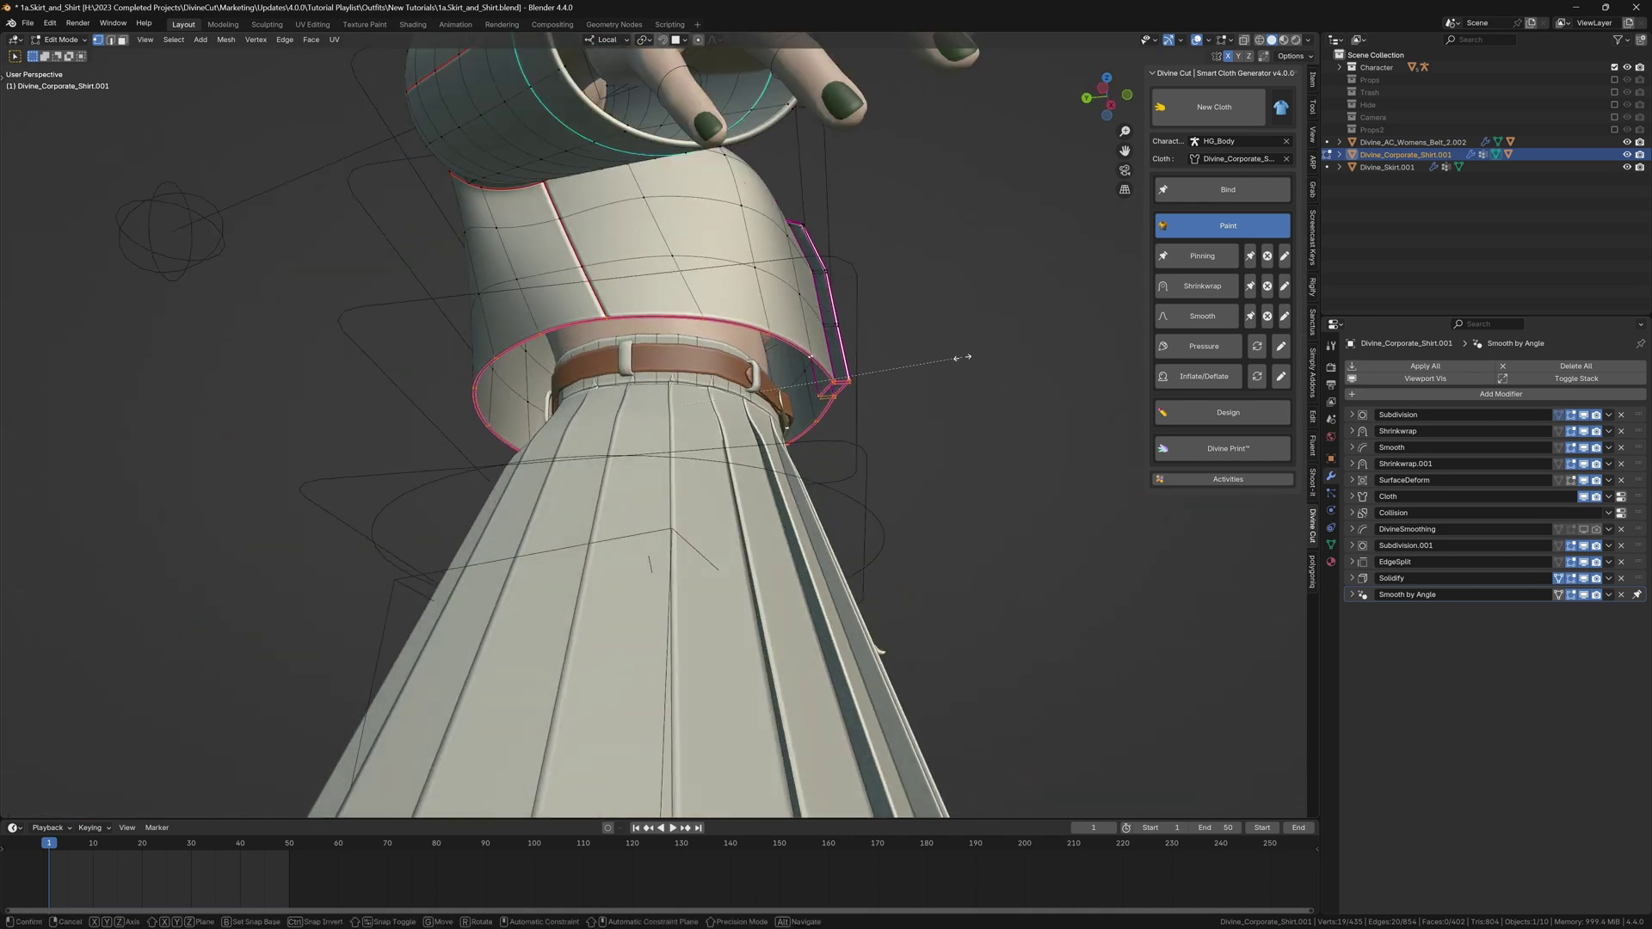
key("y")
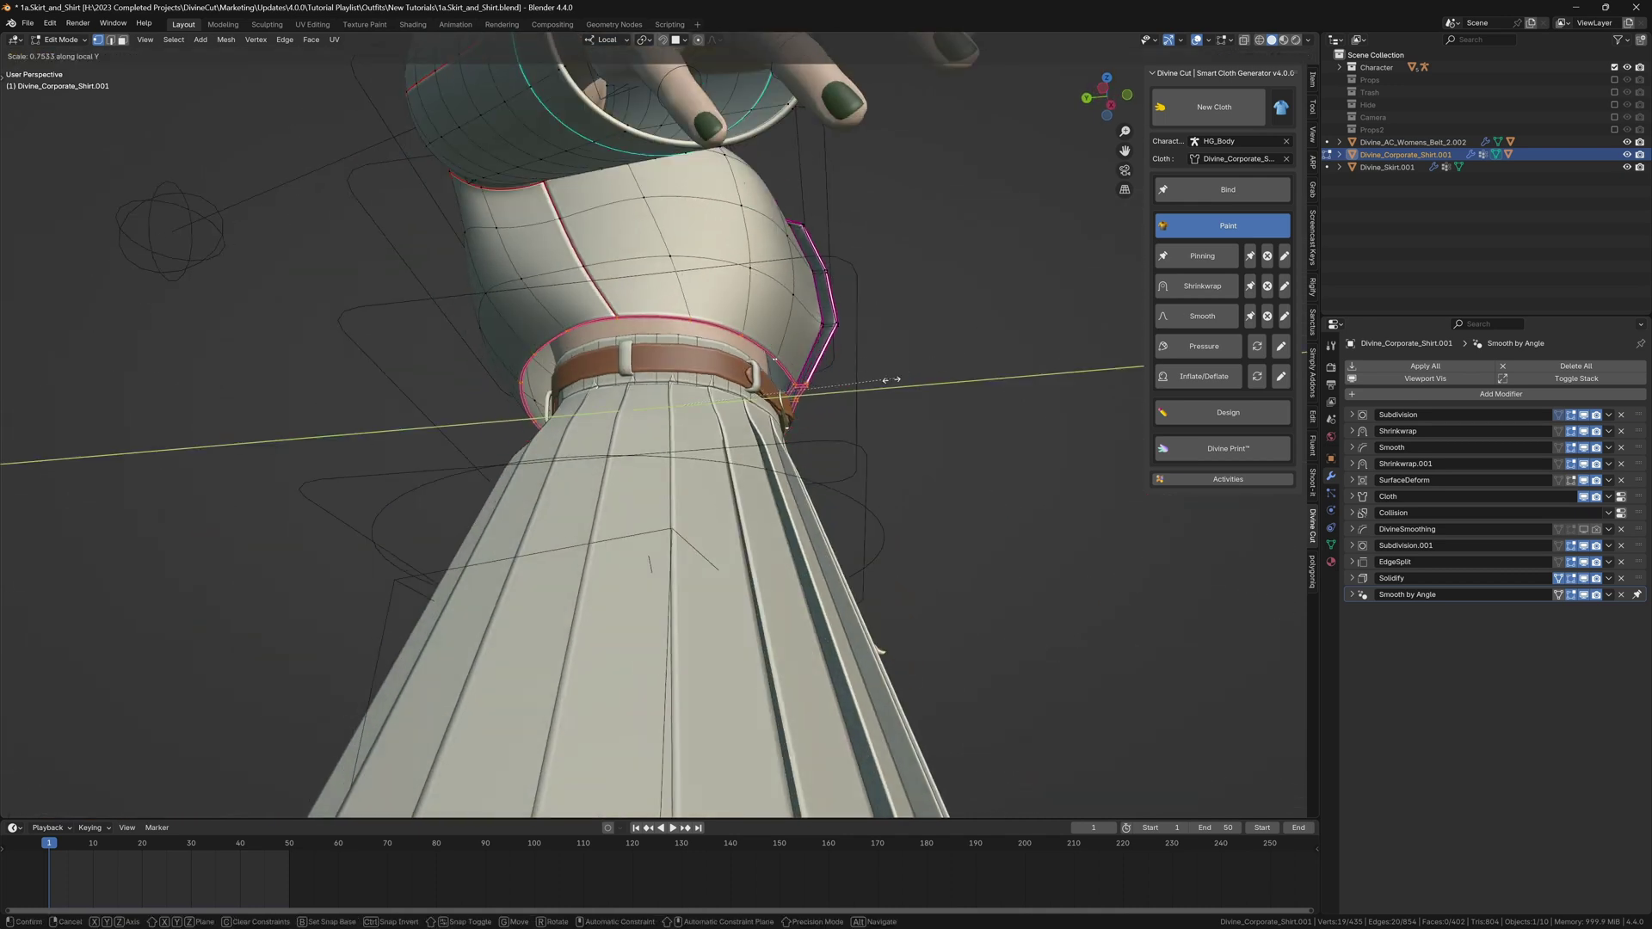
left_click(852, 385)
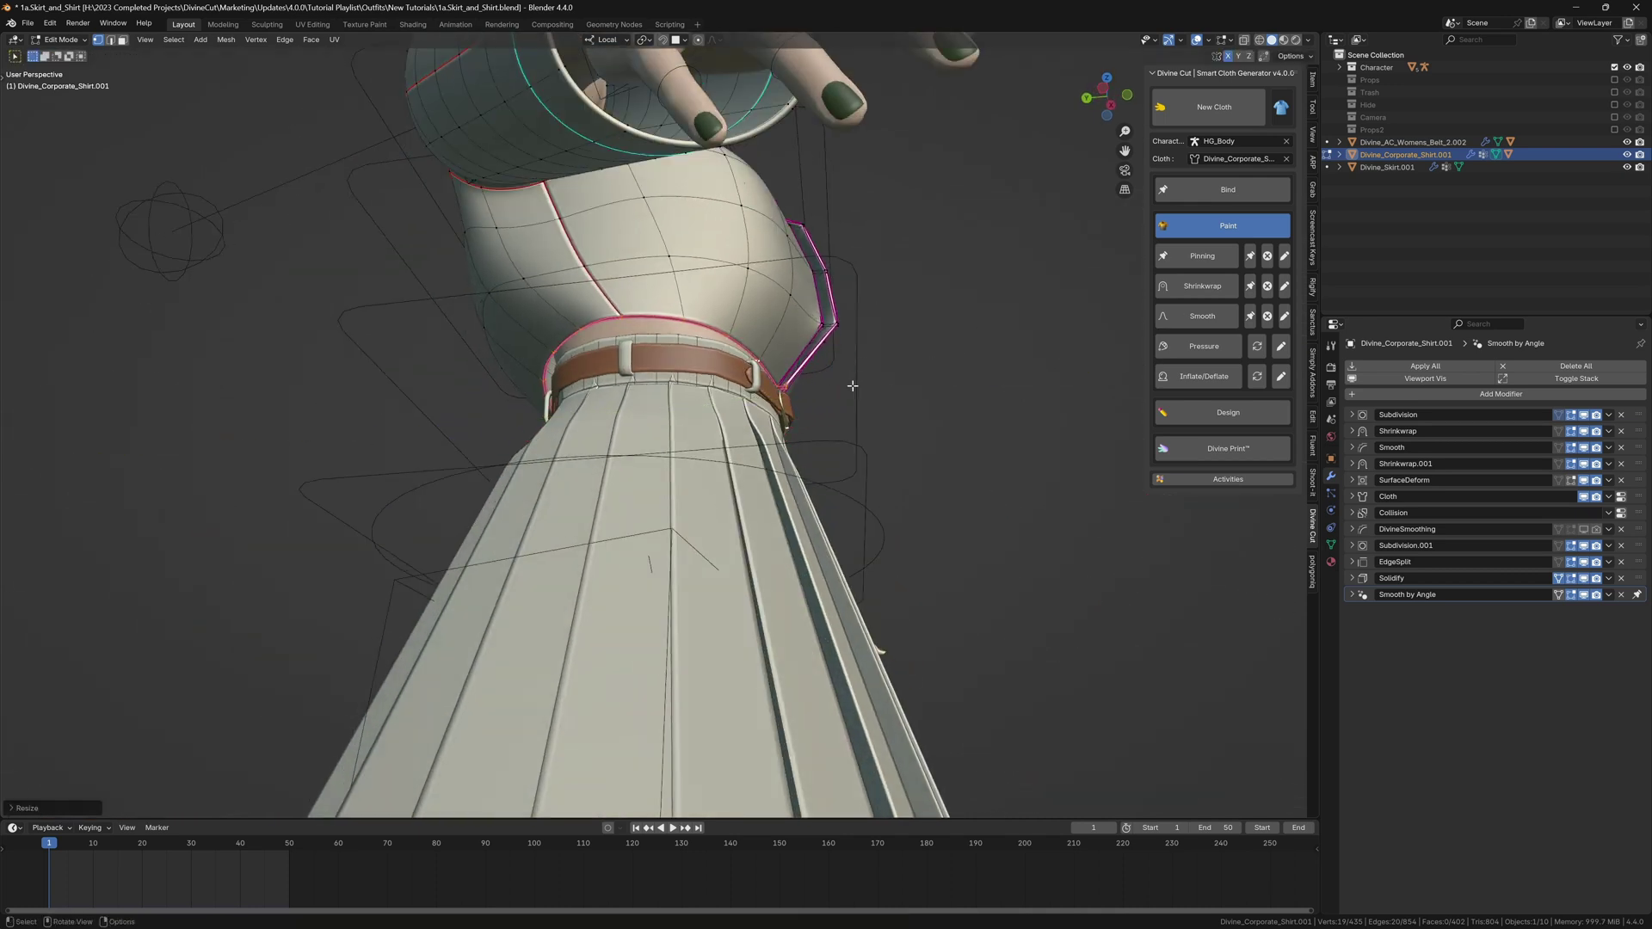
Step: Move the hem loop into line with the waist and narrow it along X
middle_click_drag(851, 386, 1101, 280)
key("g")
left_click(864, 396)
key("s")
key("x")
left_click(731, 398)
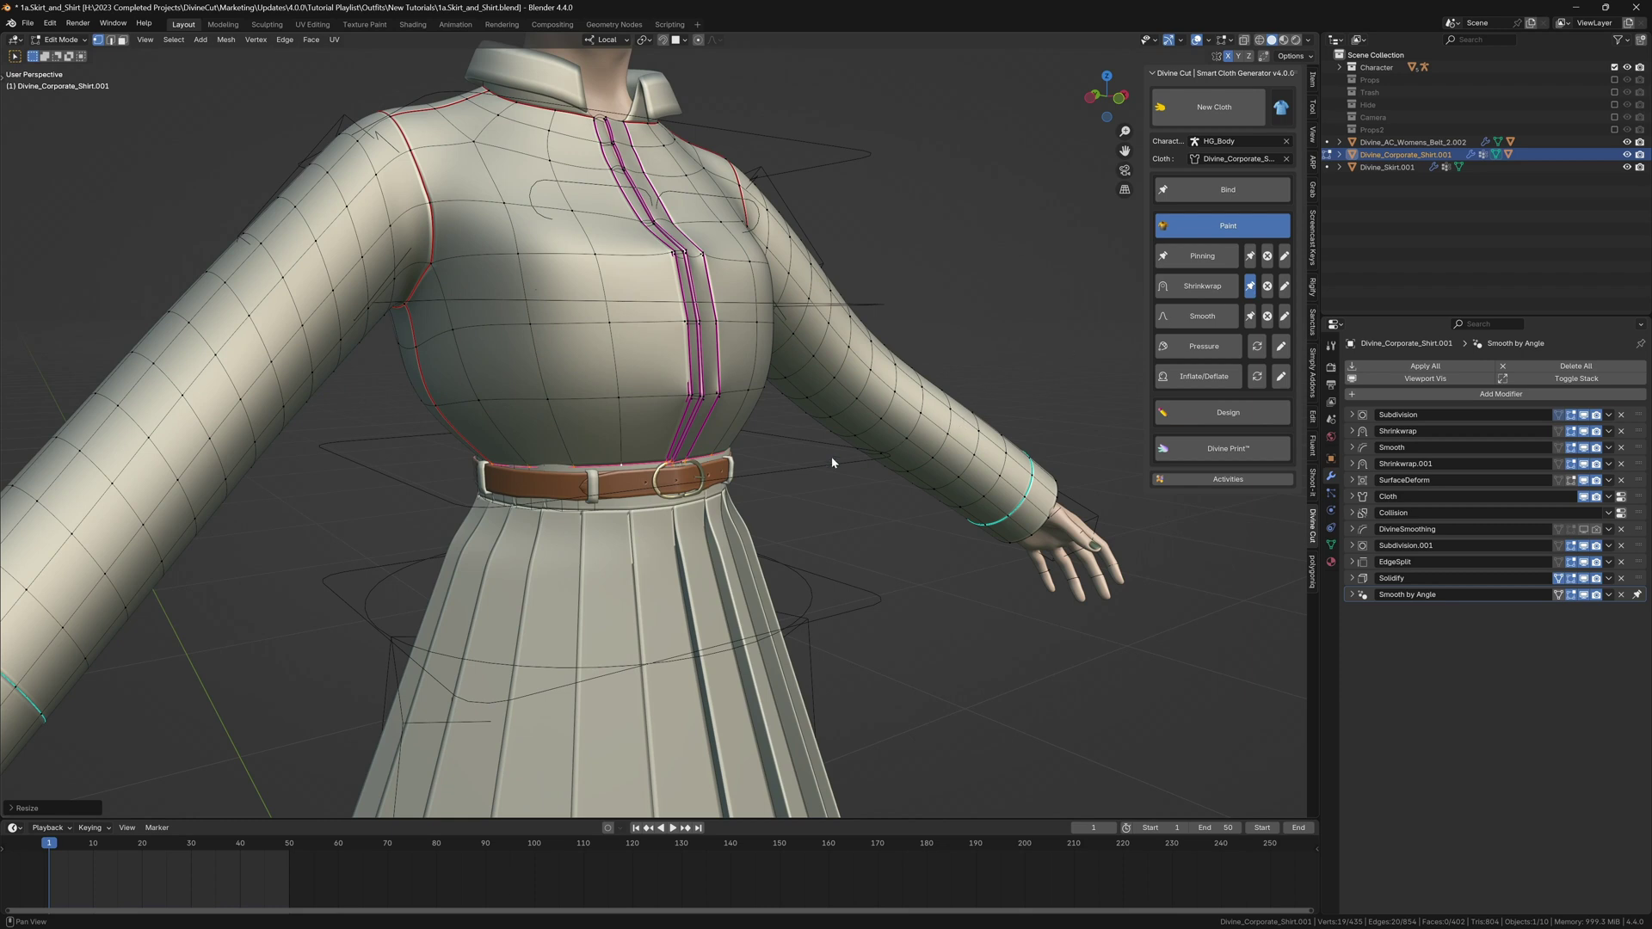
Step: Shift the hem loop along Z so it sits at the belt's upper edge
key("shift+r")
scroll(653, 458, "up", 2)
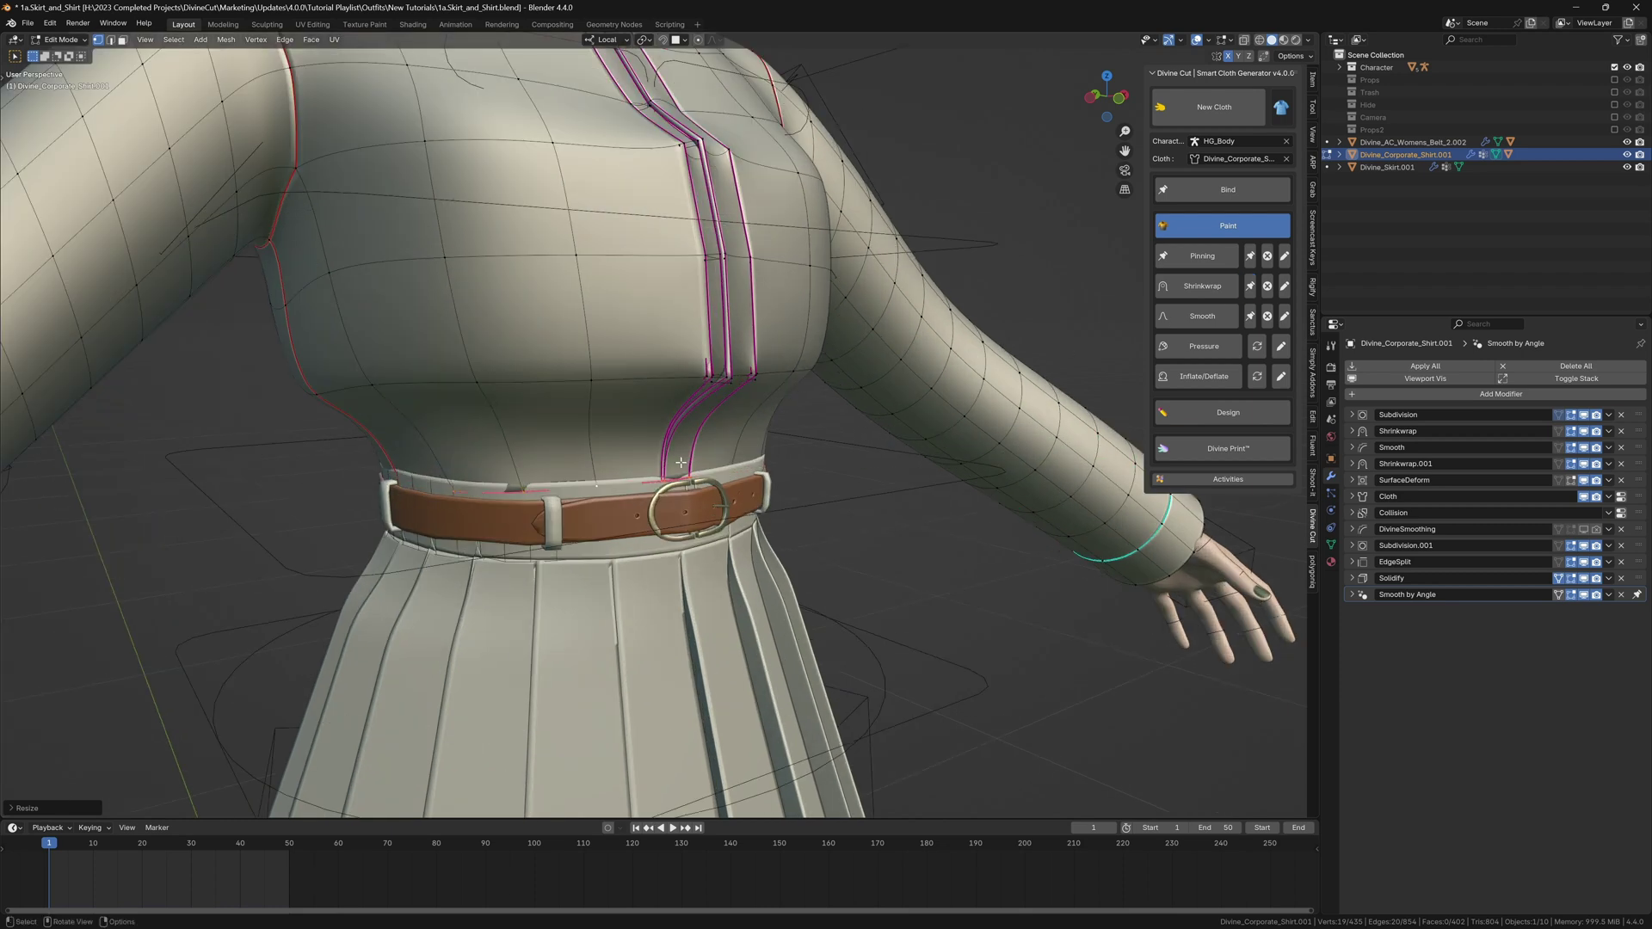
key("g")
middle_click_drag(660, 459, 760, 405)
key("z")
left_click(690, 457)
scroll(640, 447, "down", 4)
scroll(601, 468, "up", 3)
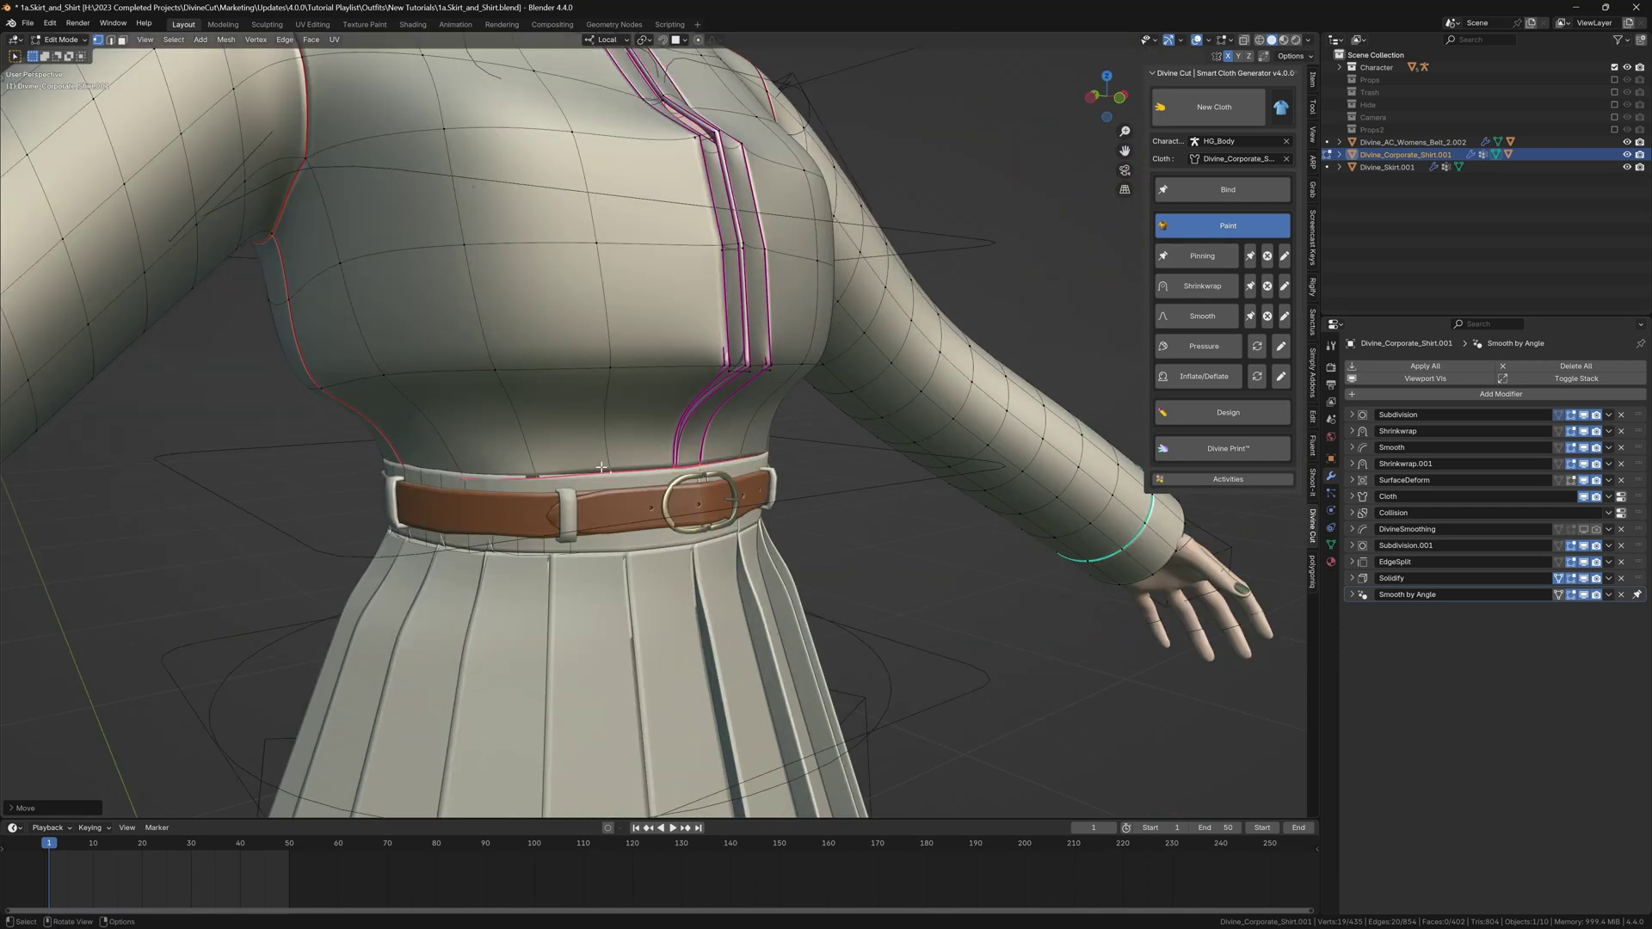
middle_click_drag(602, 468, 630, 456)
middle_click_drag(727, 437, 692, 443)
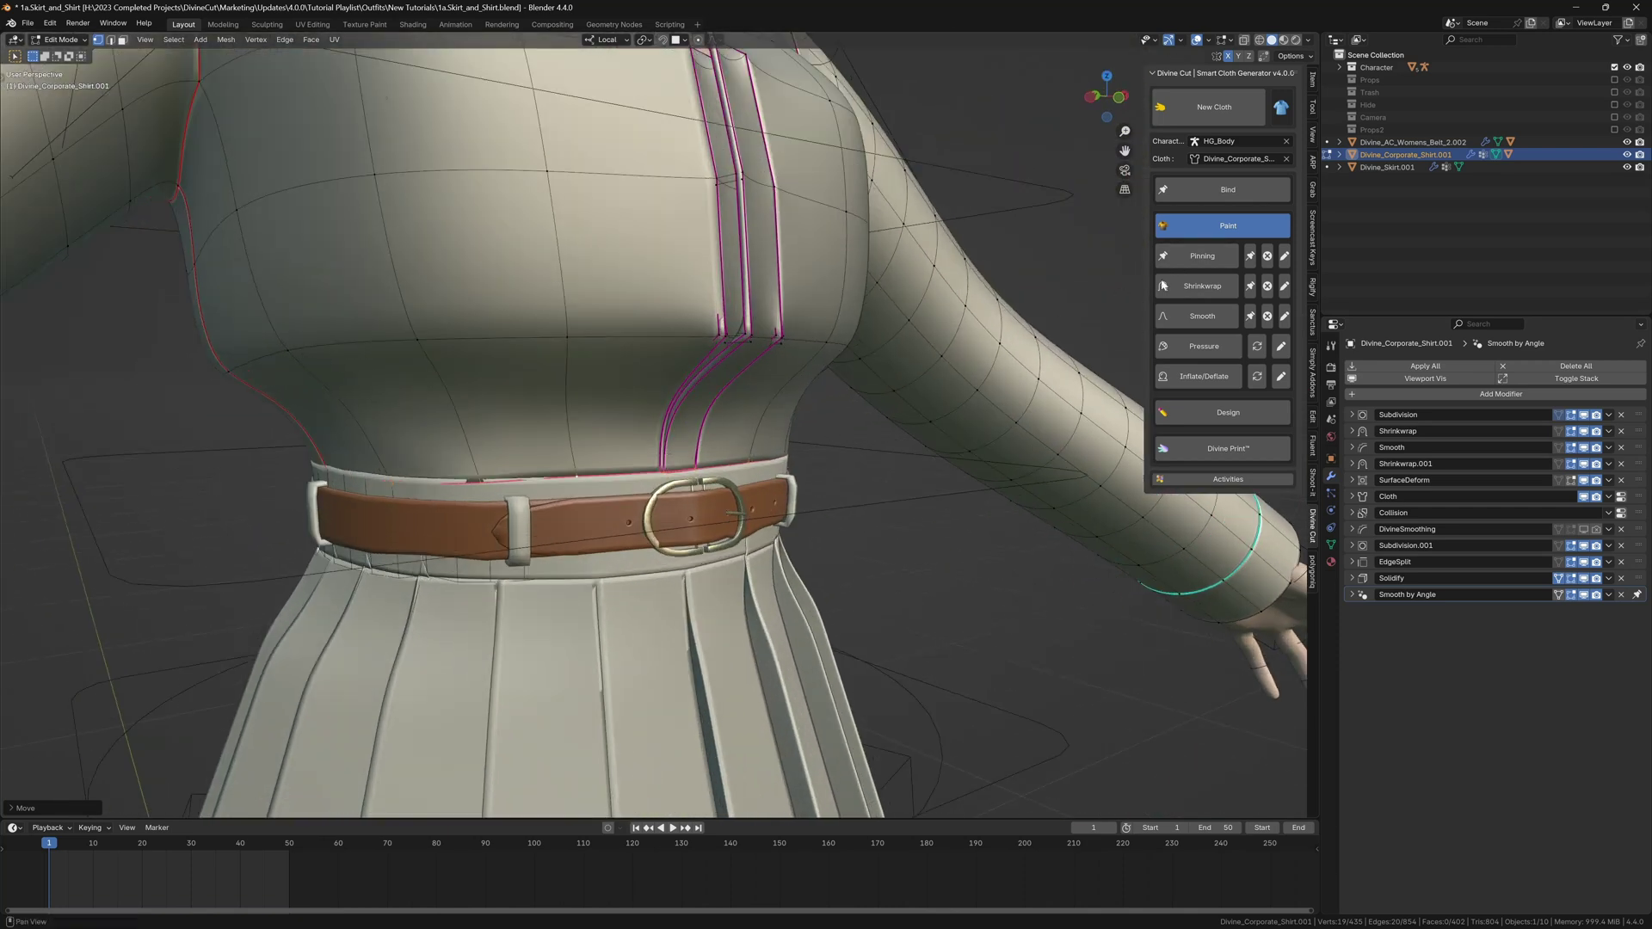
Step: Assign the selected hem loop to the shirt's pinning group and play the cloth simulation to test the waist
left_click(1250, 255)
scroll(680, 460, "down", 8)
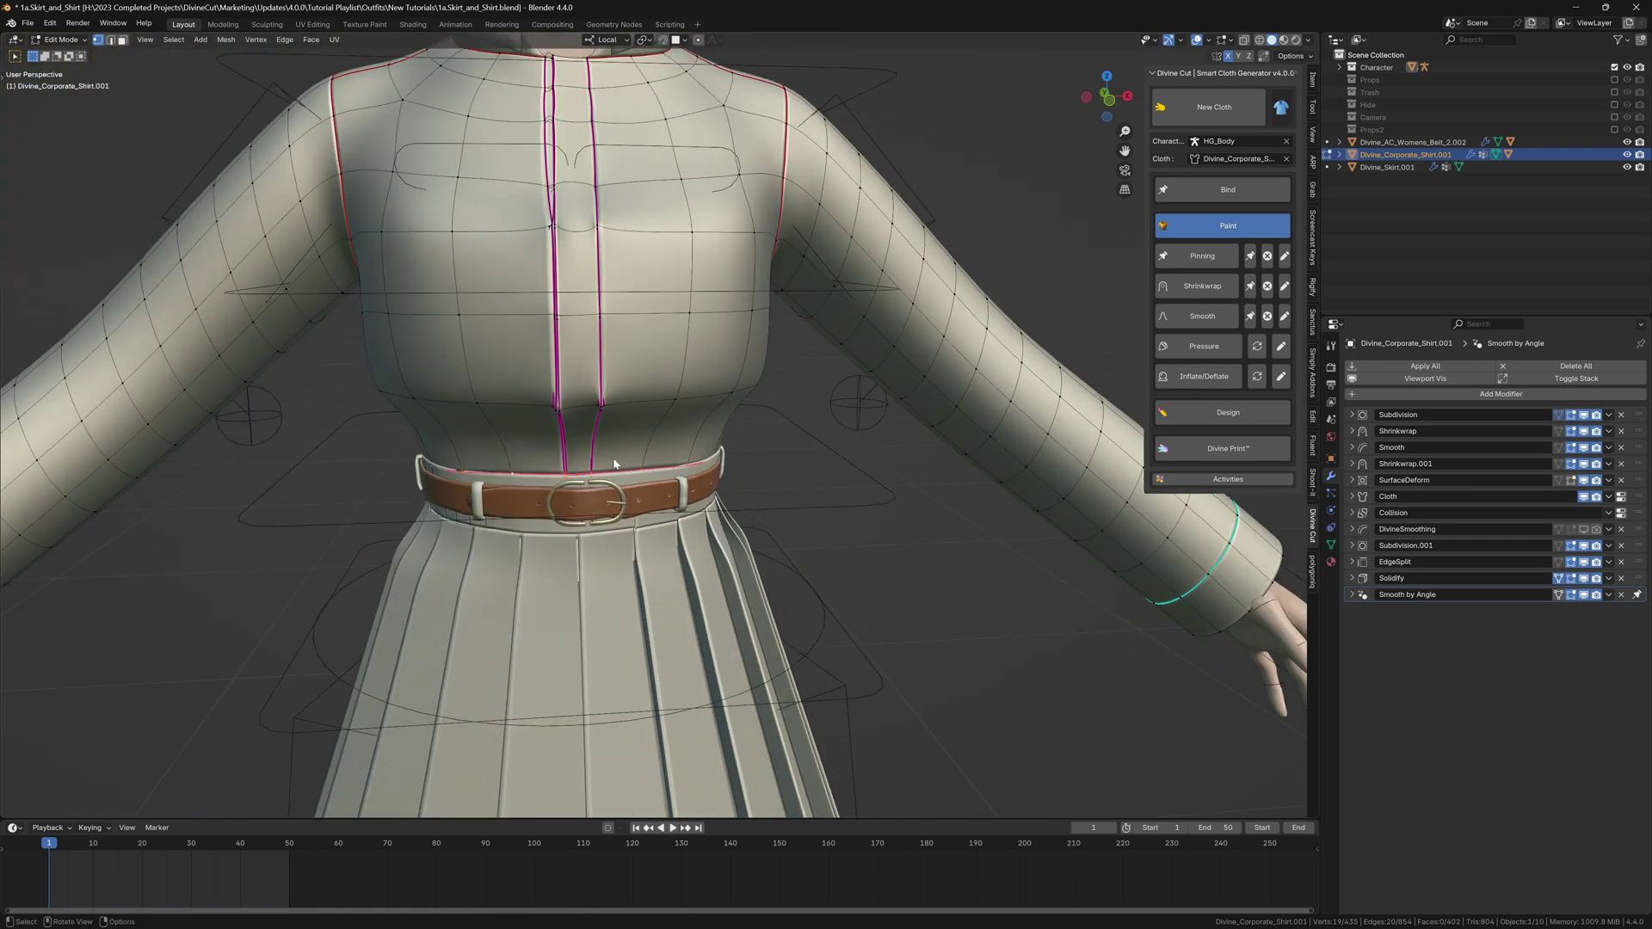
key("Tab")
scroll(688, 456, "down", 2)
key("shift+space")
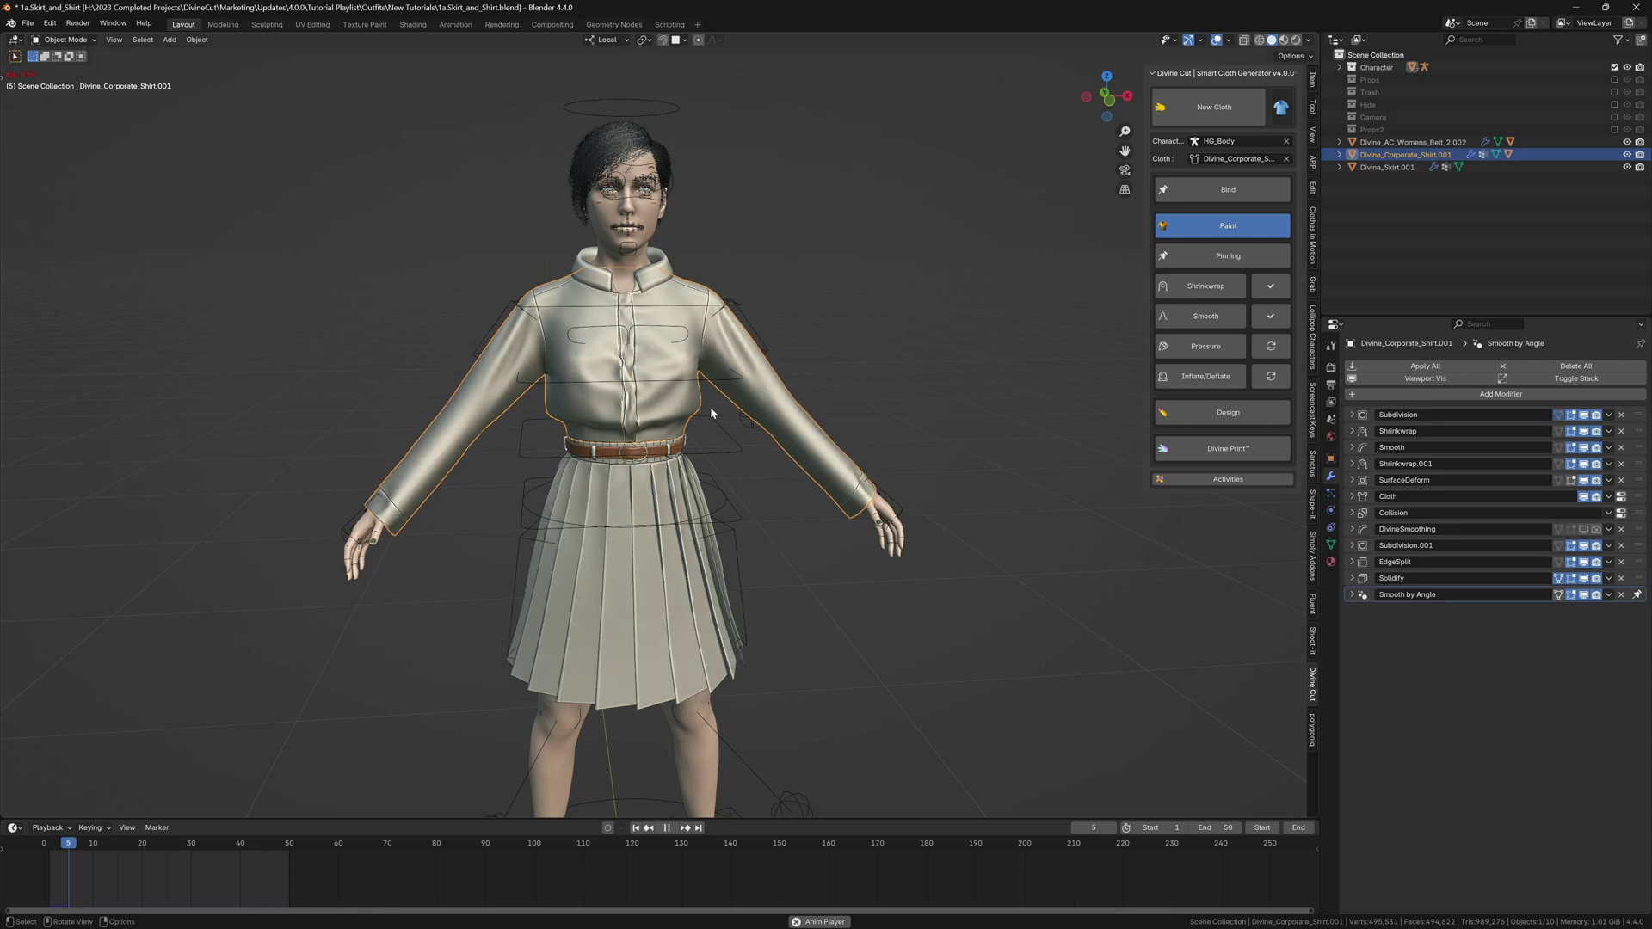
key("space")
middle_click_drag(645, 422, 580, 426)
scroll(575, 427, "up", 5)
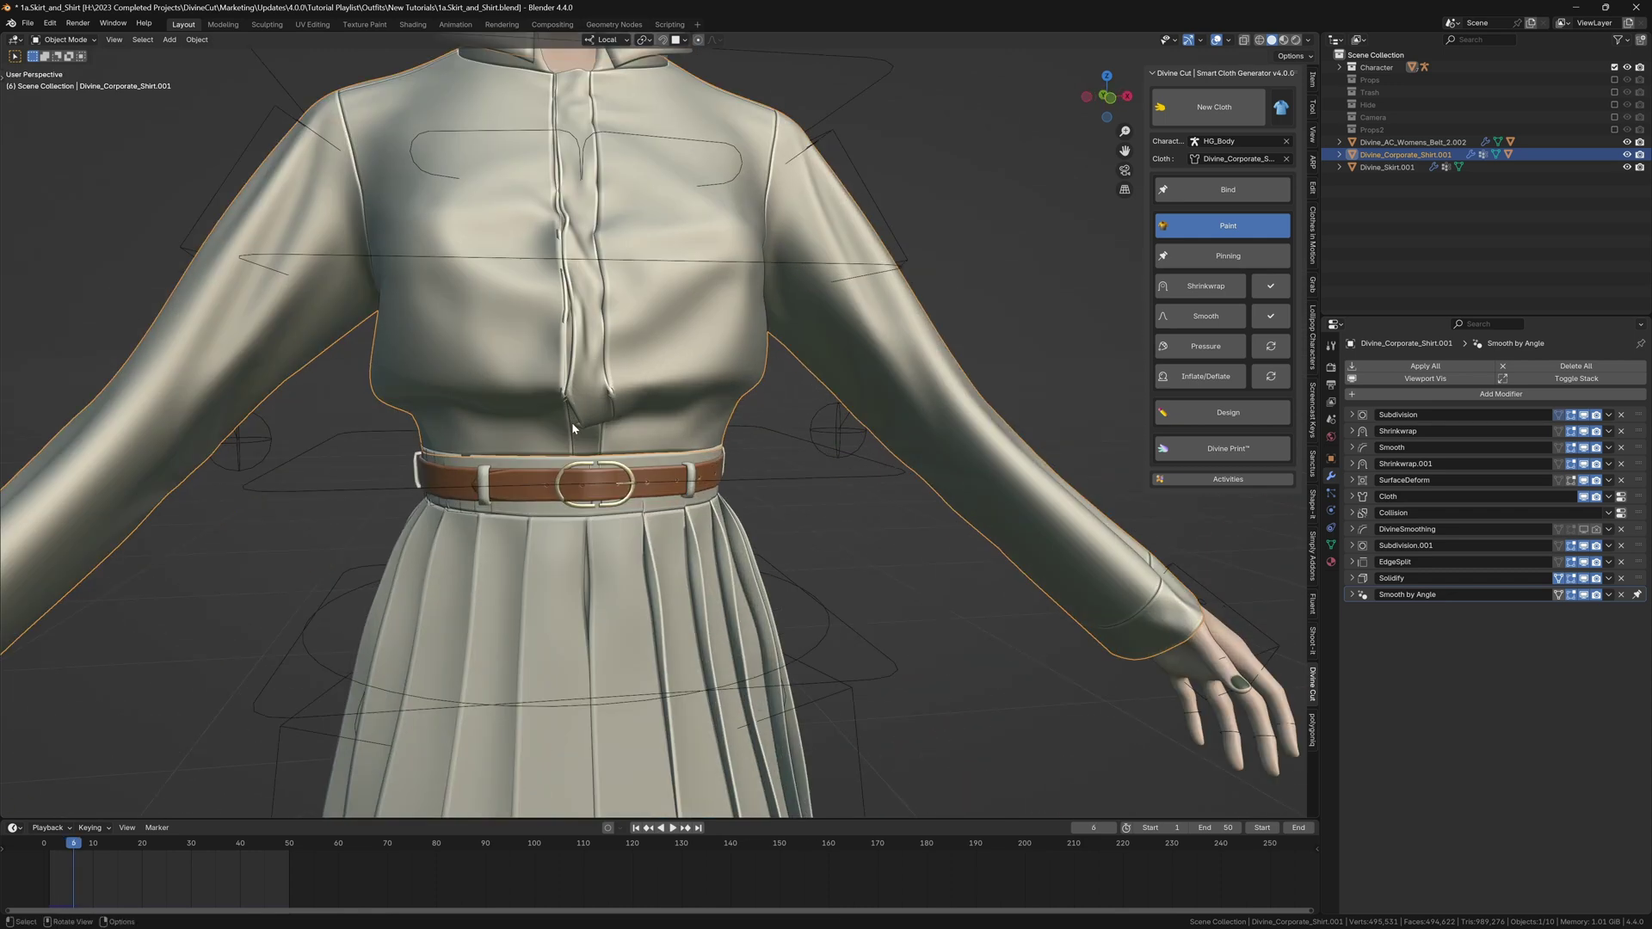
middle_click_drag(465, 427, 424, 429)
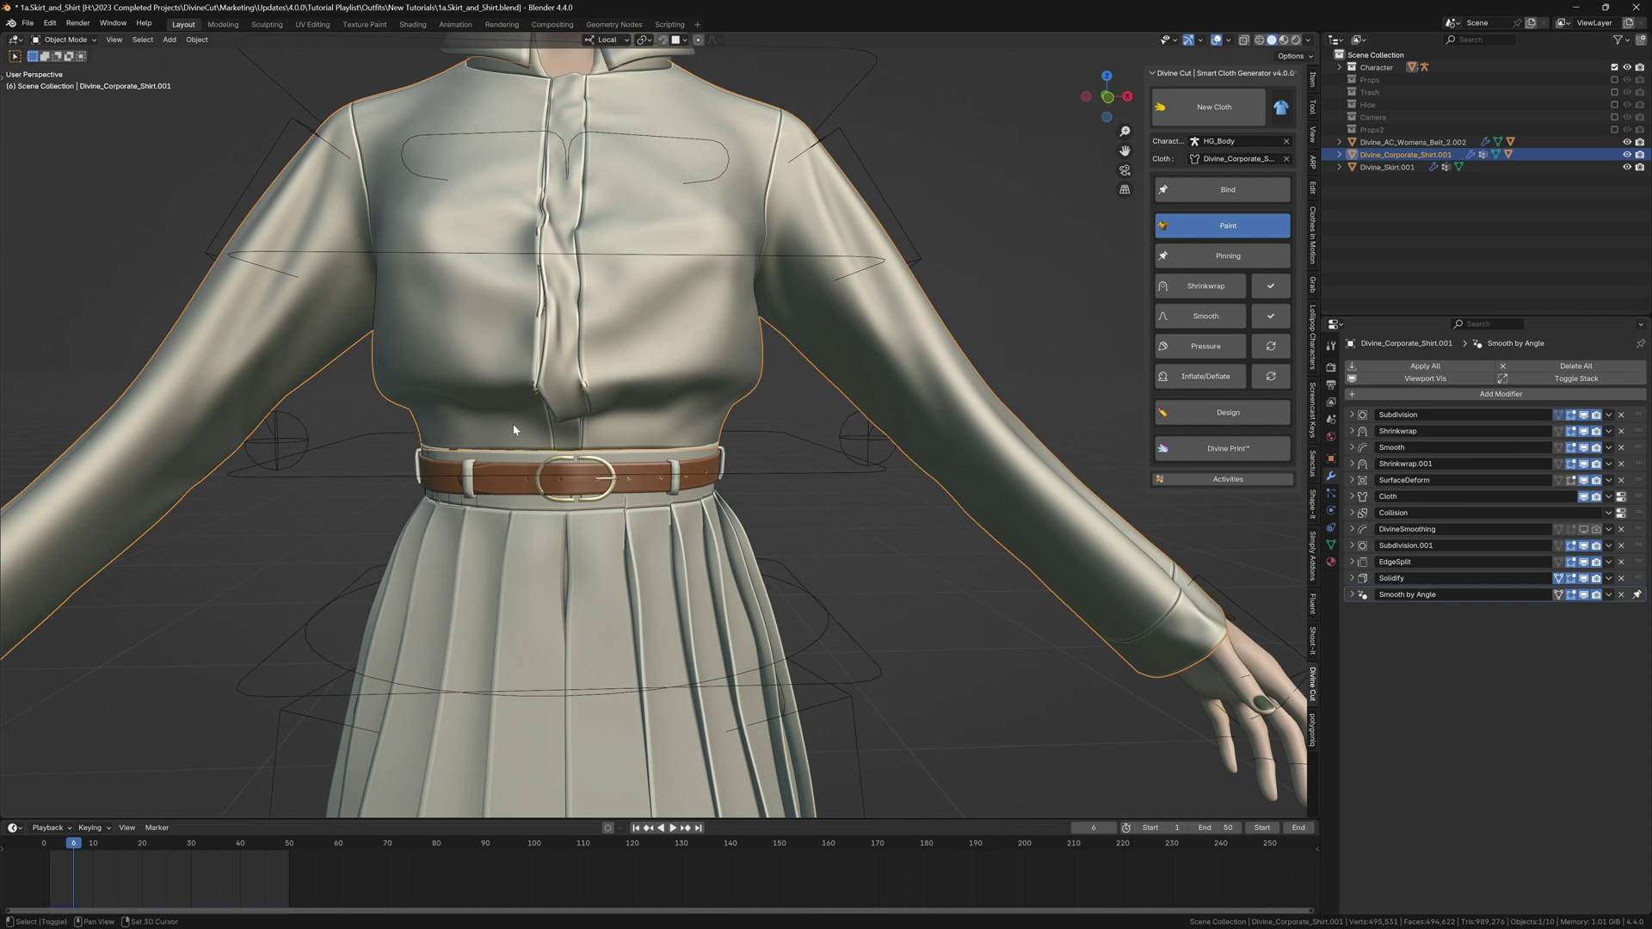
Step: Return to frame 1 and, in Edit Mode, lower the horizontal edge loop above the shirt's hem along Z toward the belt
key("shift+Left")
key("Tab")
left_click(504, 371, "alt")
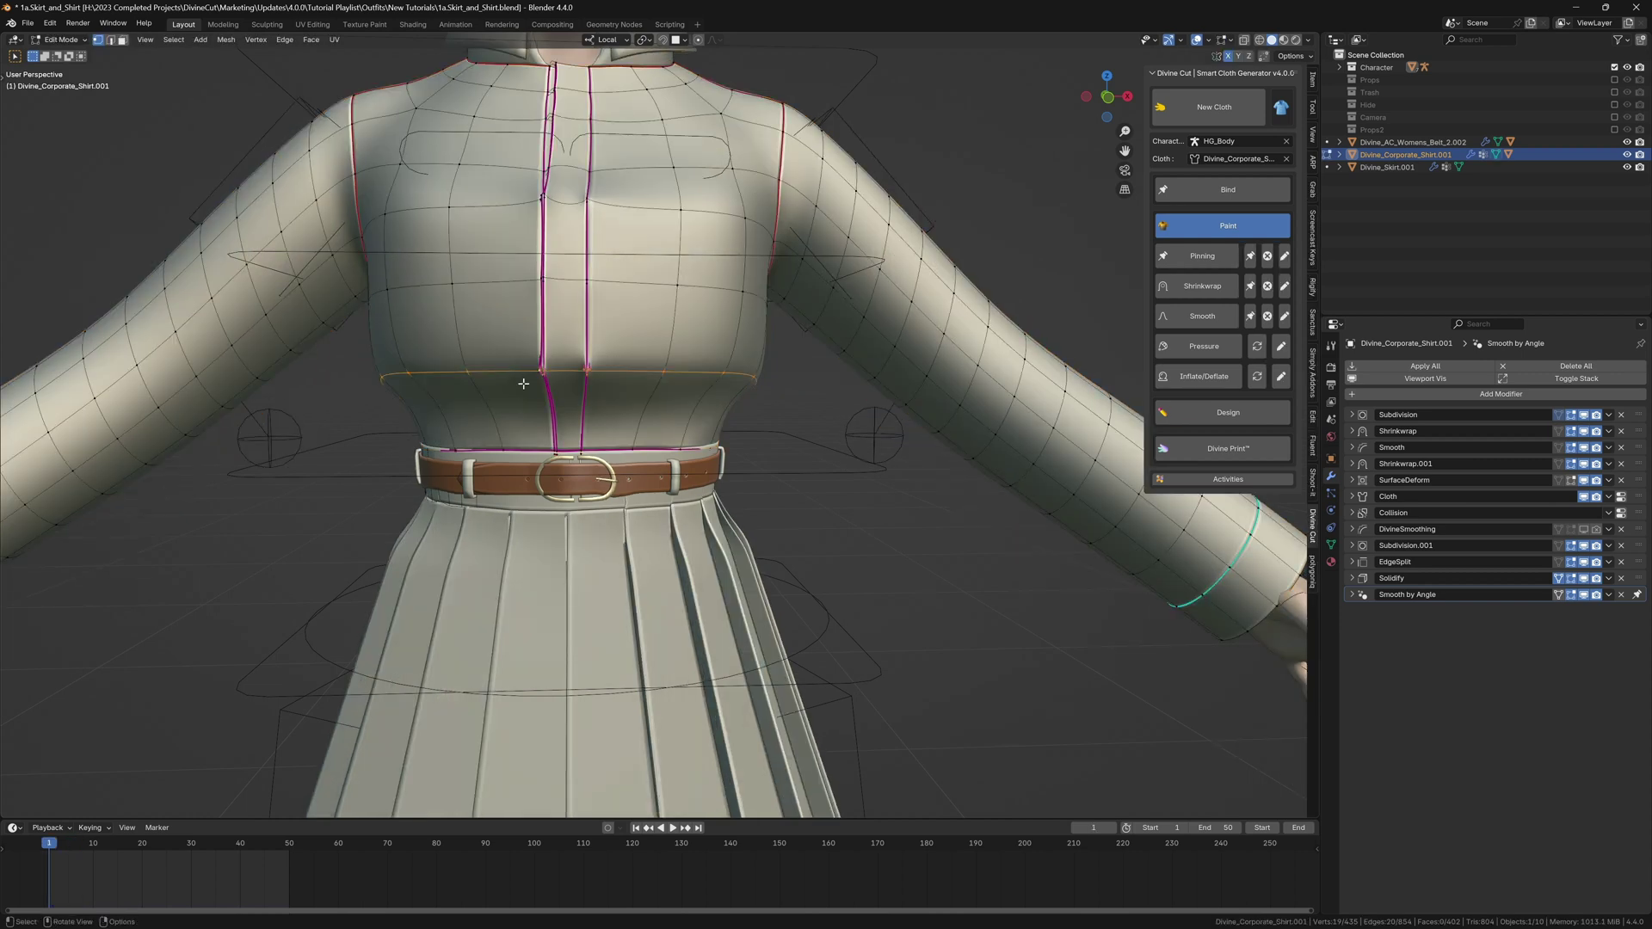
key("g")
key("z")
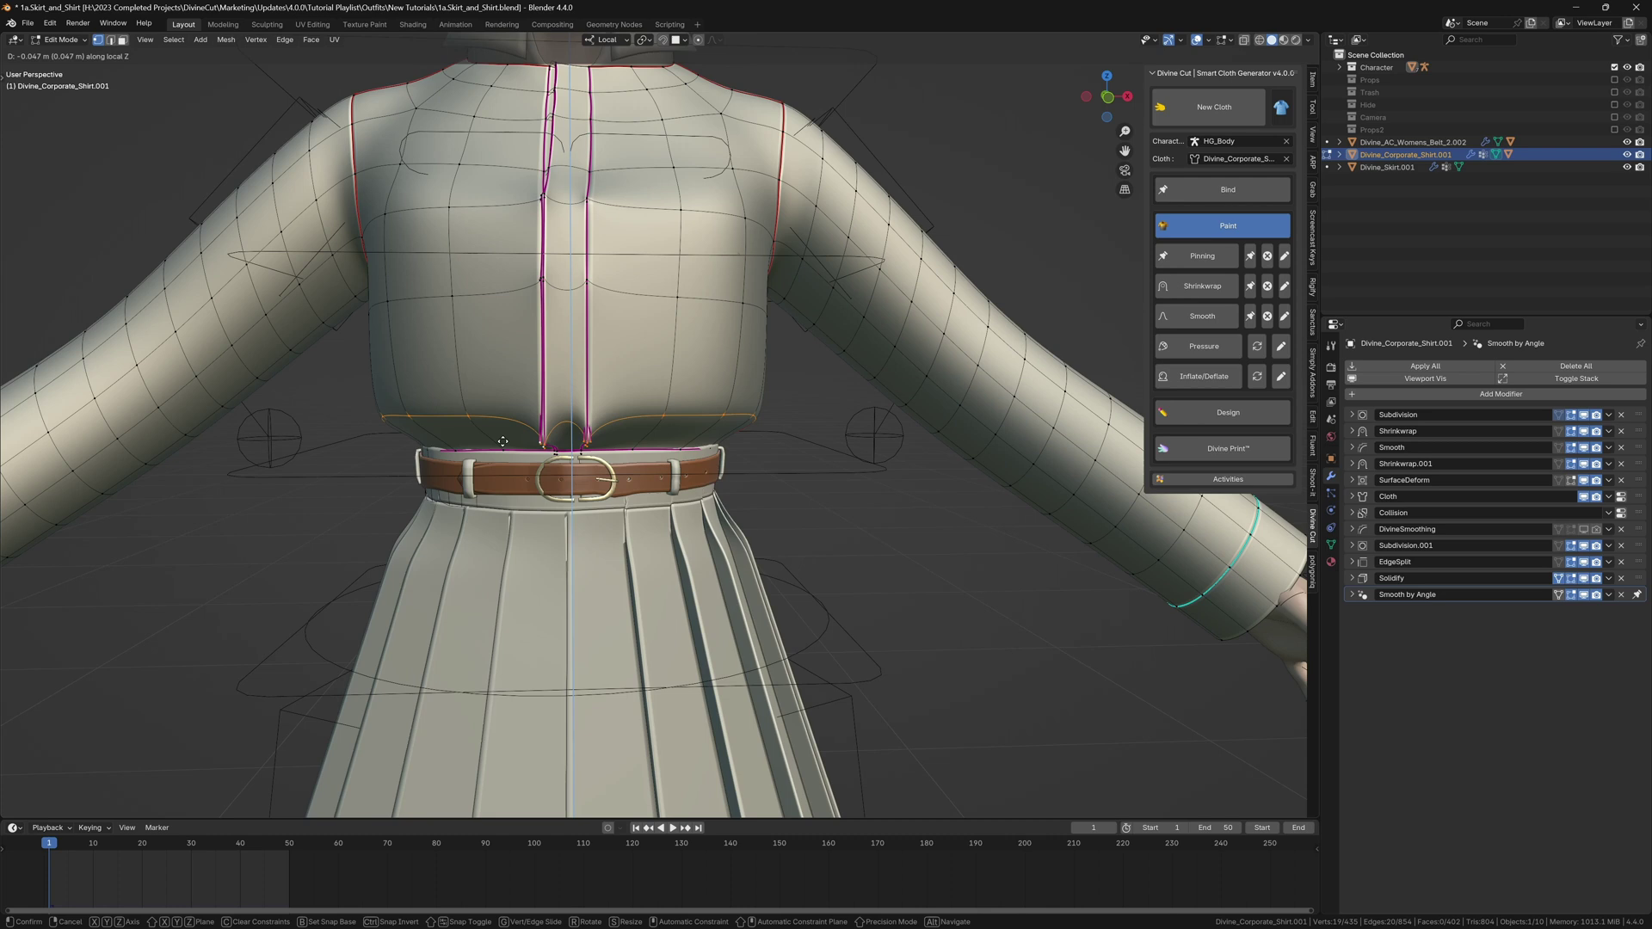
left_click(512, 418)
Step: Select the horizontal edge loop across the shirt's chest, lower it slightly along Z, and return to Object Mode
middle_click_drag(512, 418, 607, 419)
left_click(590, 335, "alt")
key("g")
key("z")
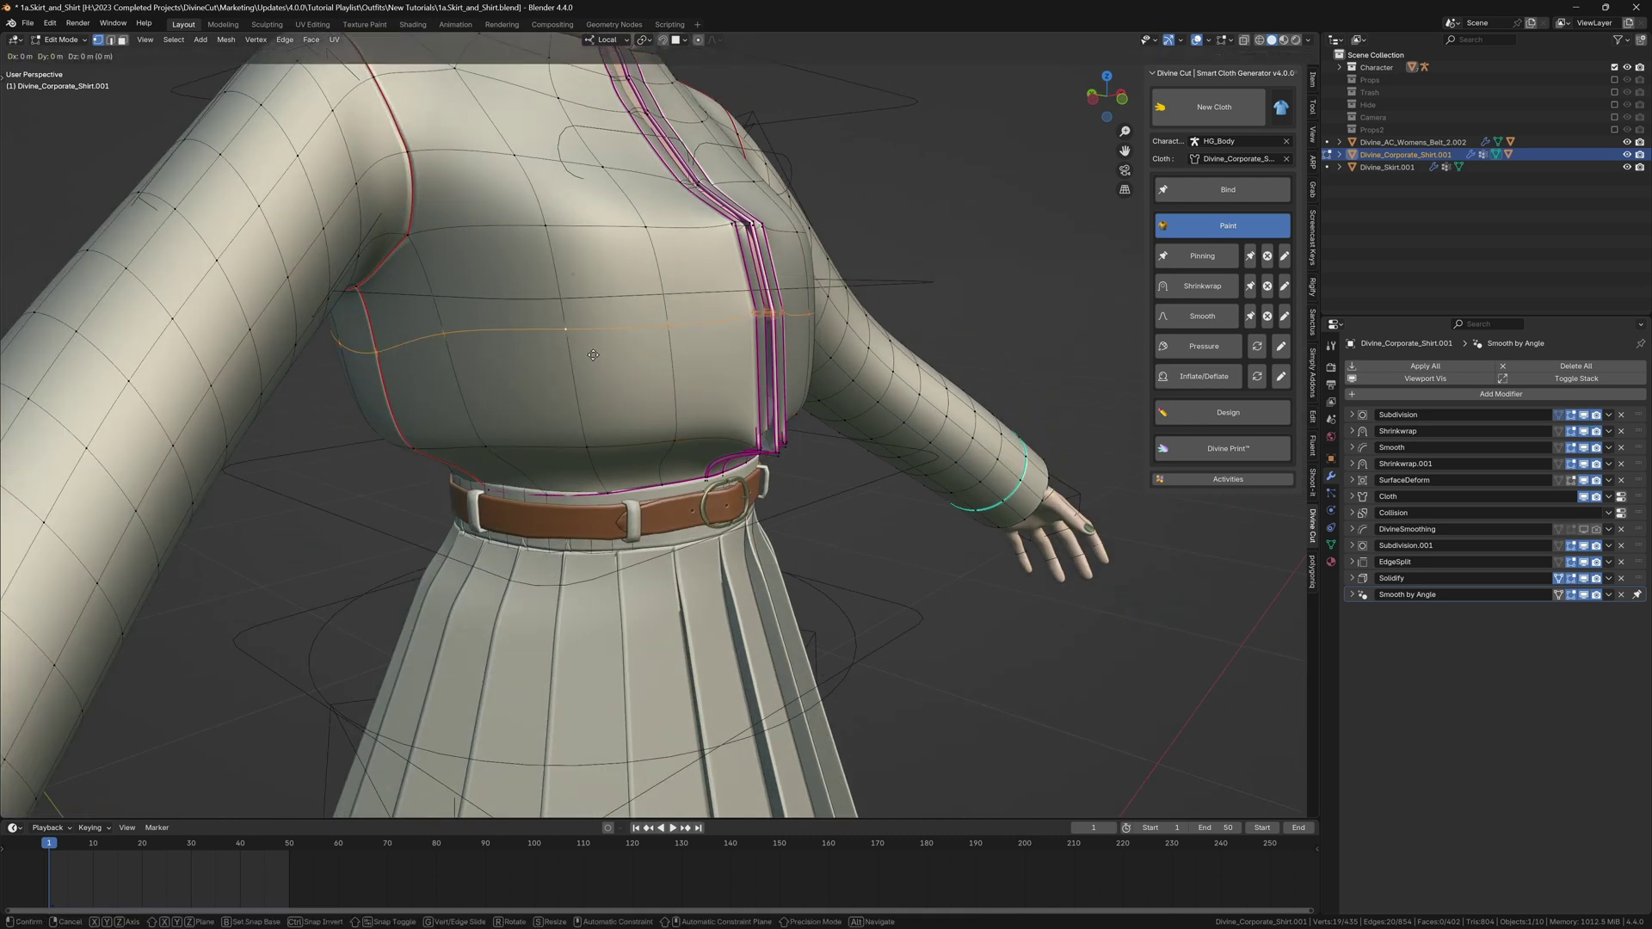
left_click(608, 374)
key("Tab")
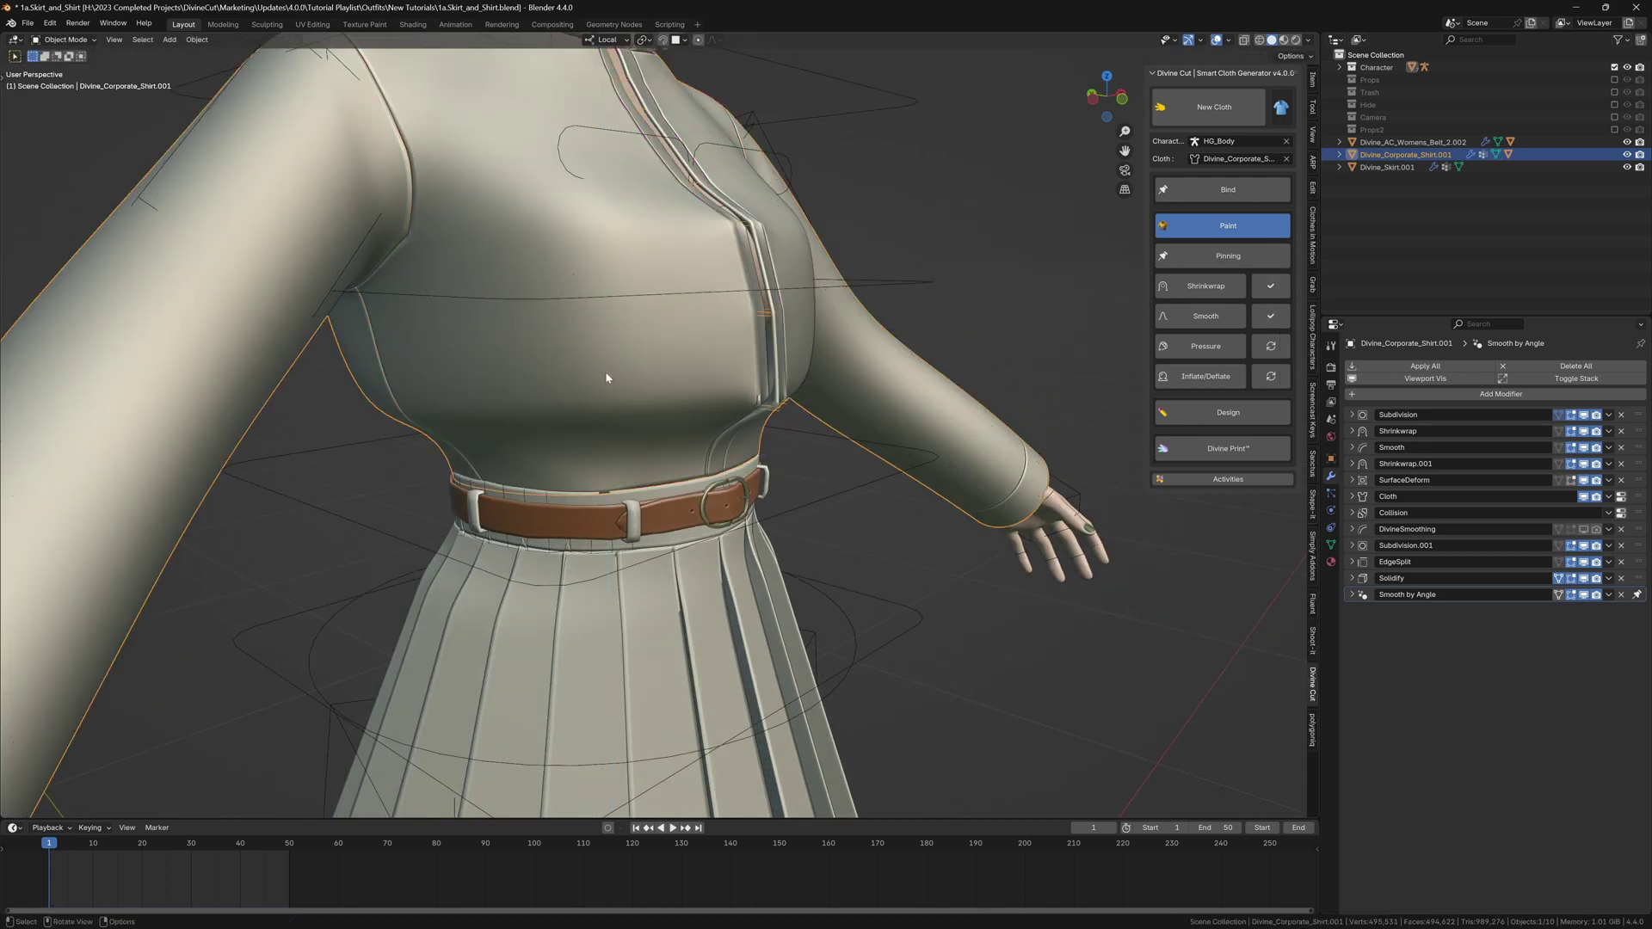
Step: Rebind the reshaped shirt with Divine Cut and collapse the Paint tools
middle_click_drag(607, 374, 558, 347)
scroll(566, 374, "down", 1)
key("Tab")
scroll(435, 400, "up", 1)
key("Tab")
scroll(456, 382, "down", 2)
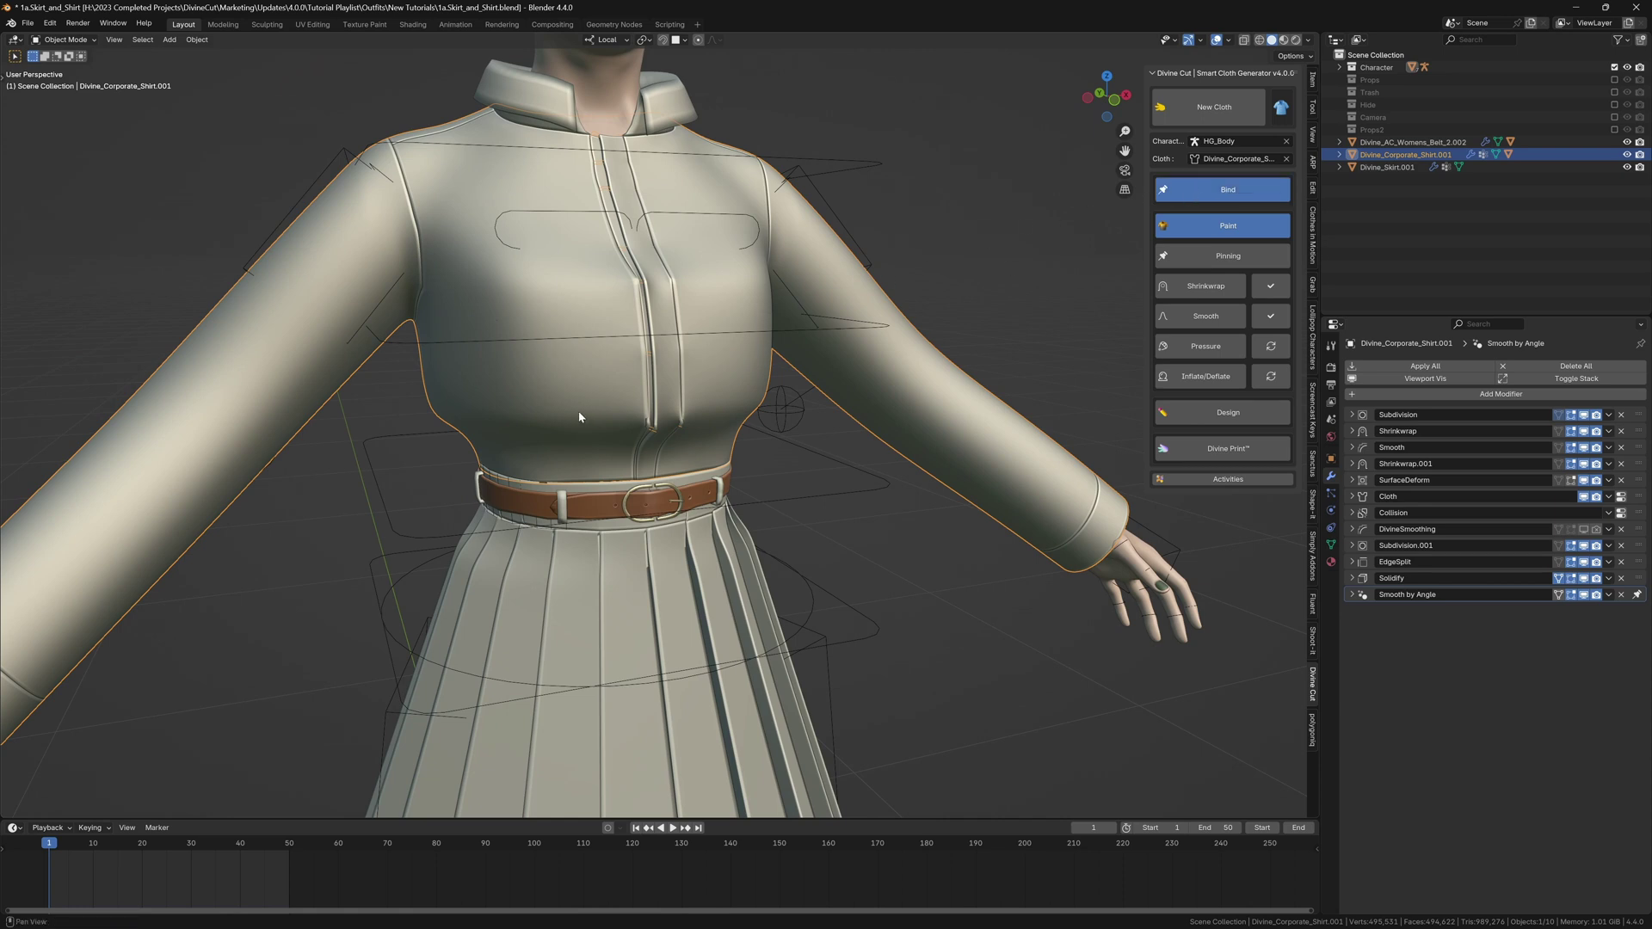
left_click(1182, 225)
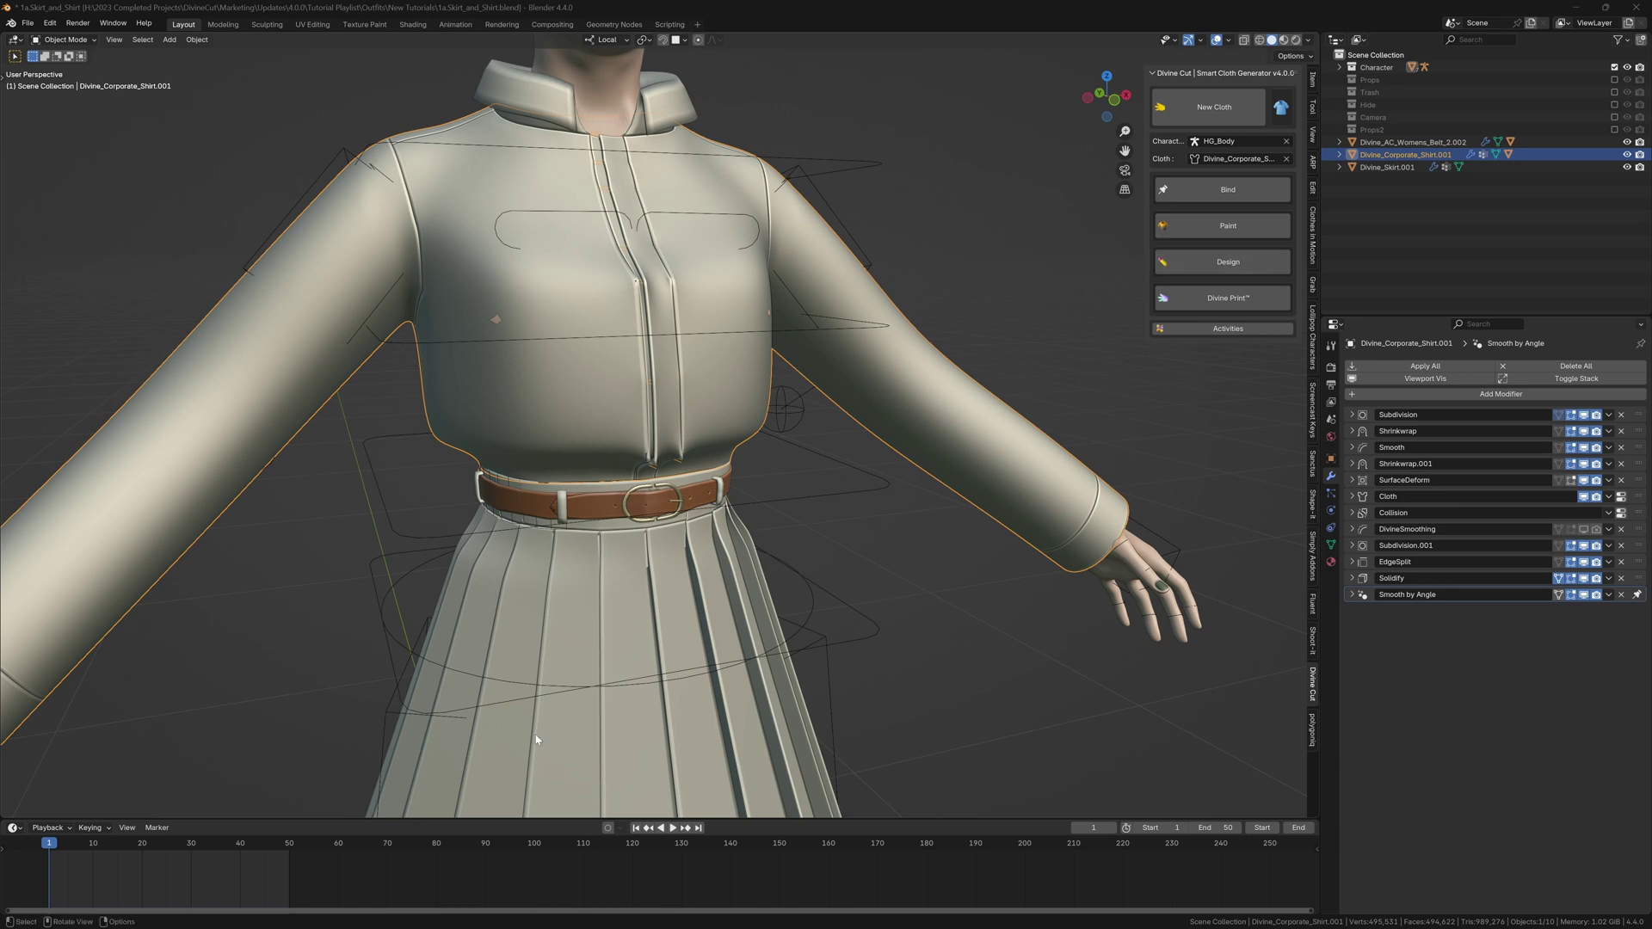
key("alt+Tab")
middle_click_drag(876, 587, 925, 583)
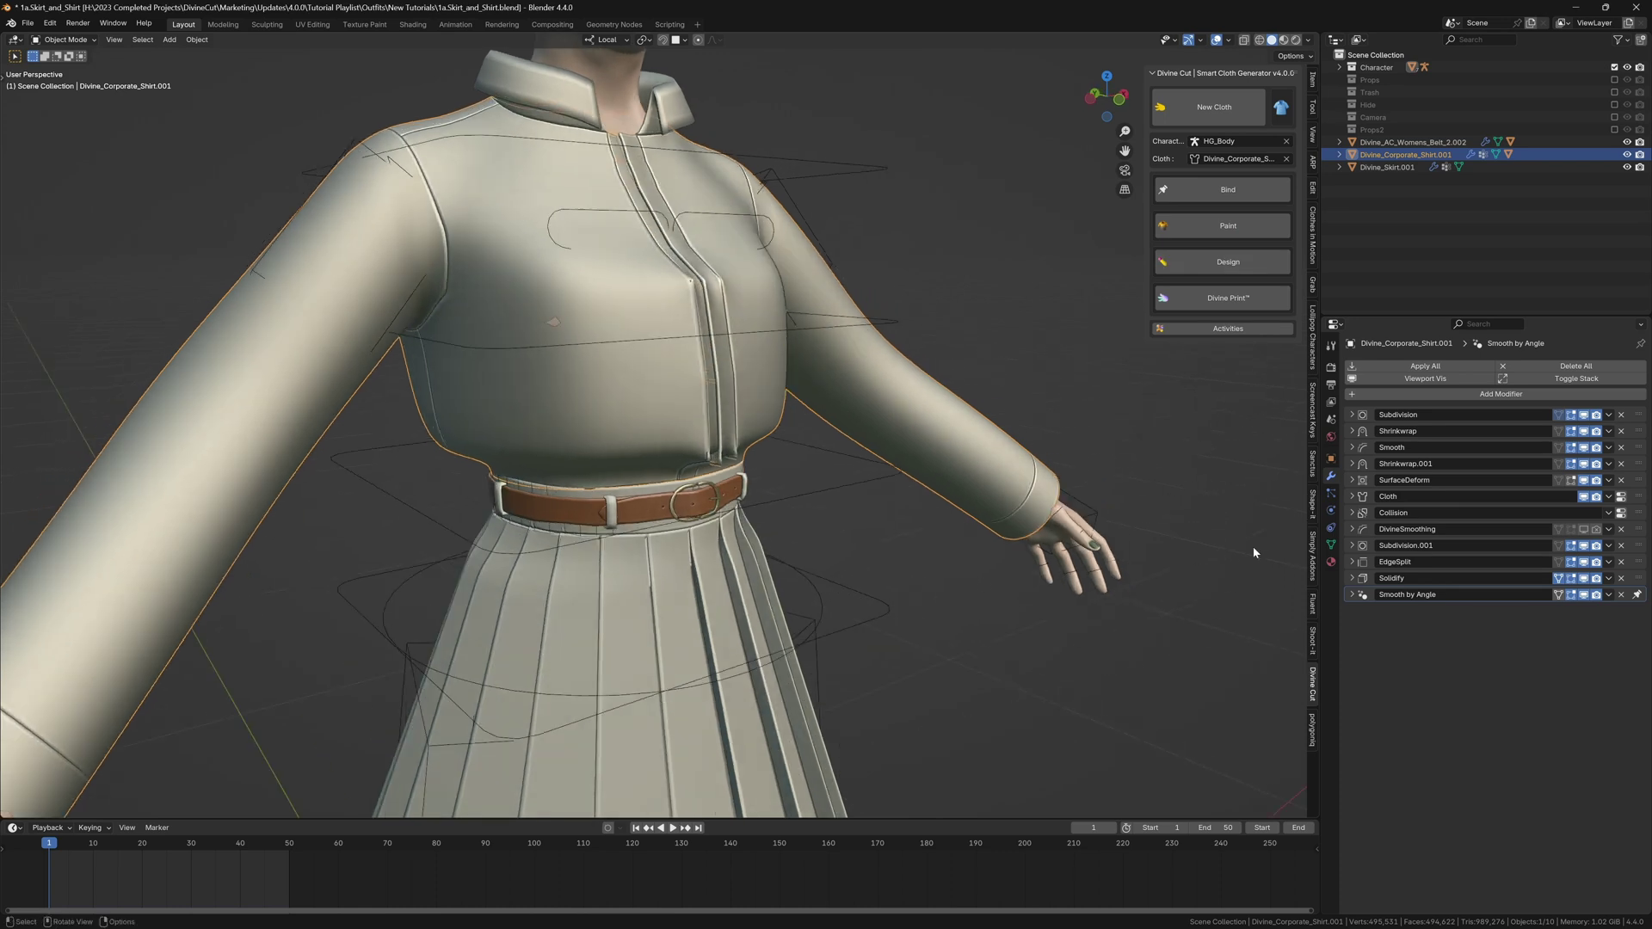
Step: Set the shirt's cloth Vertex Mass to 0.5 kg, play the simulation to preview the folds, and return to the start
left_click(1331, 510)
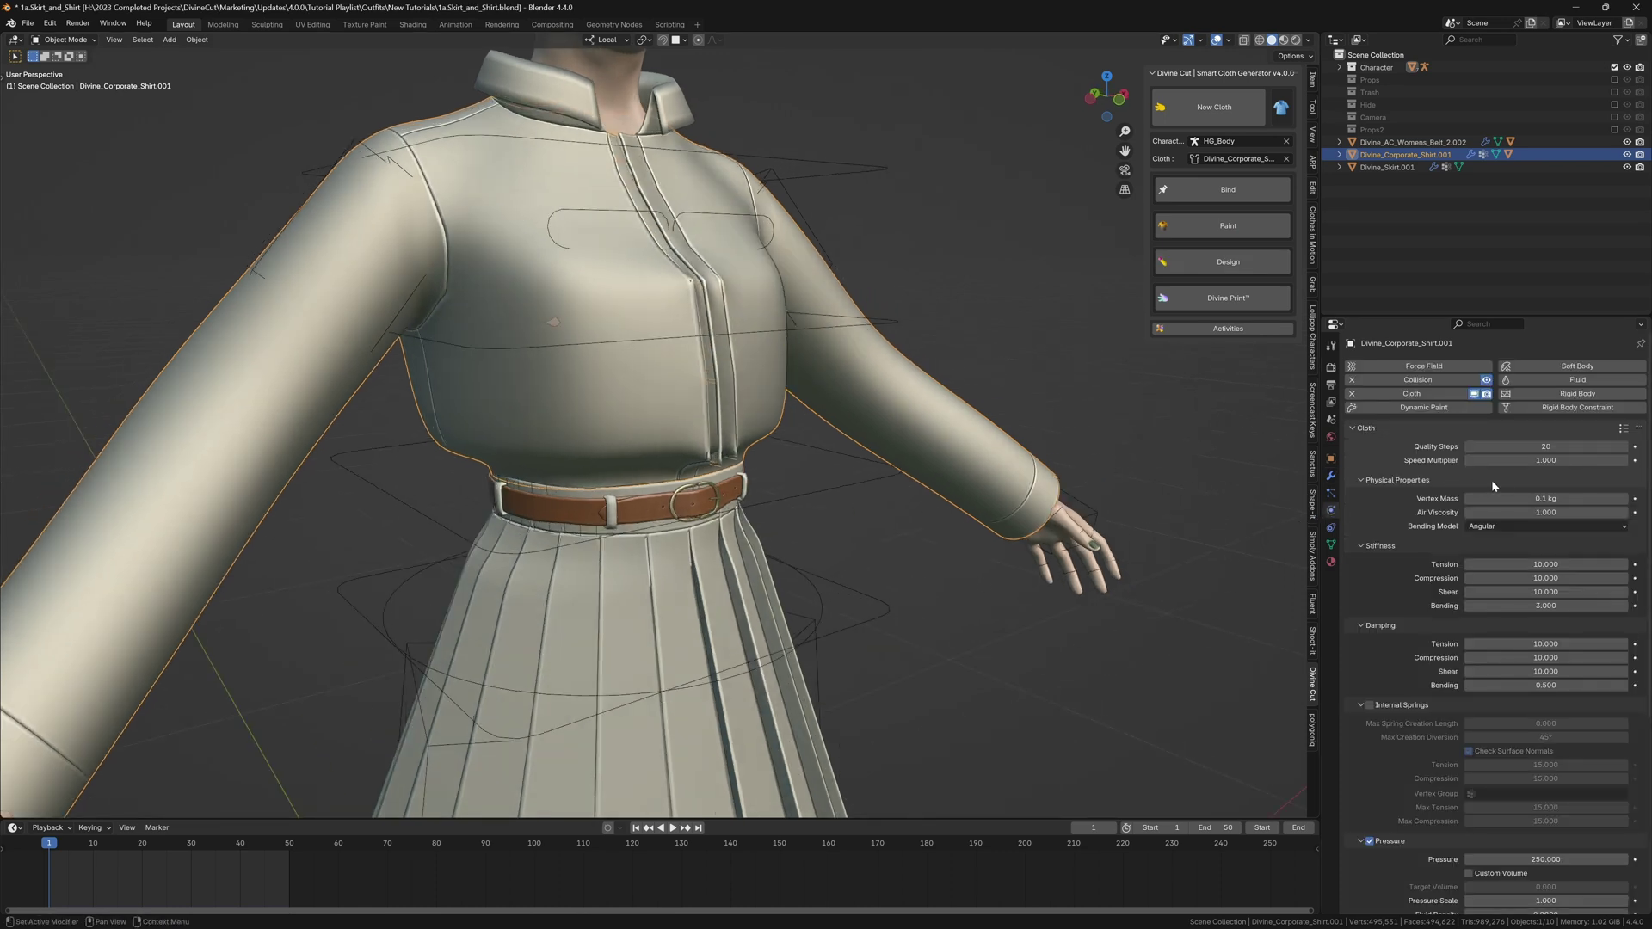
left_click(1501, 498)
key("BackSpace")
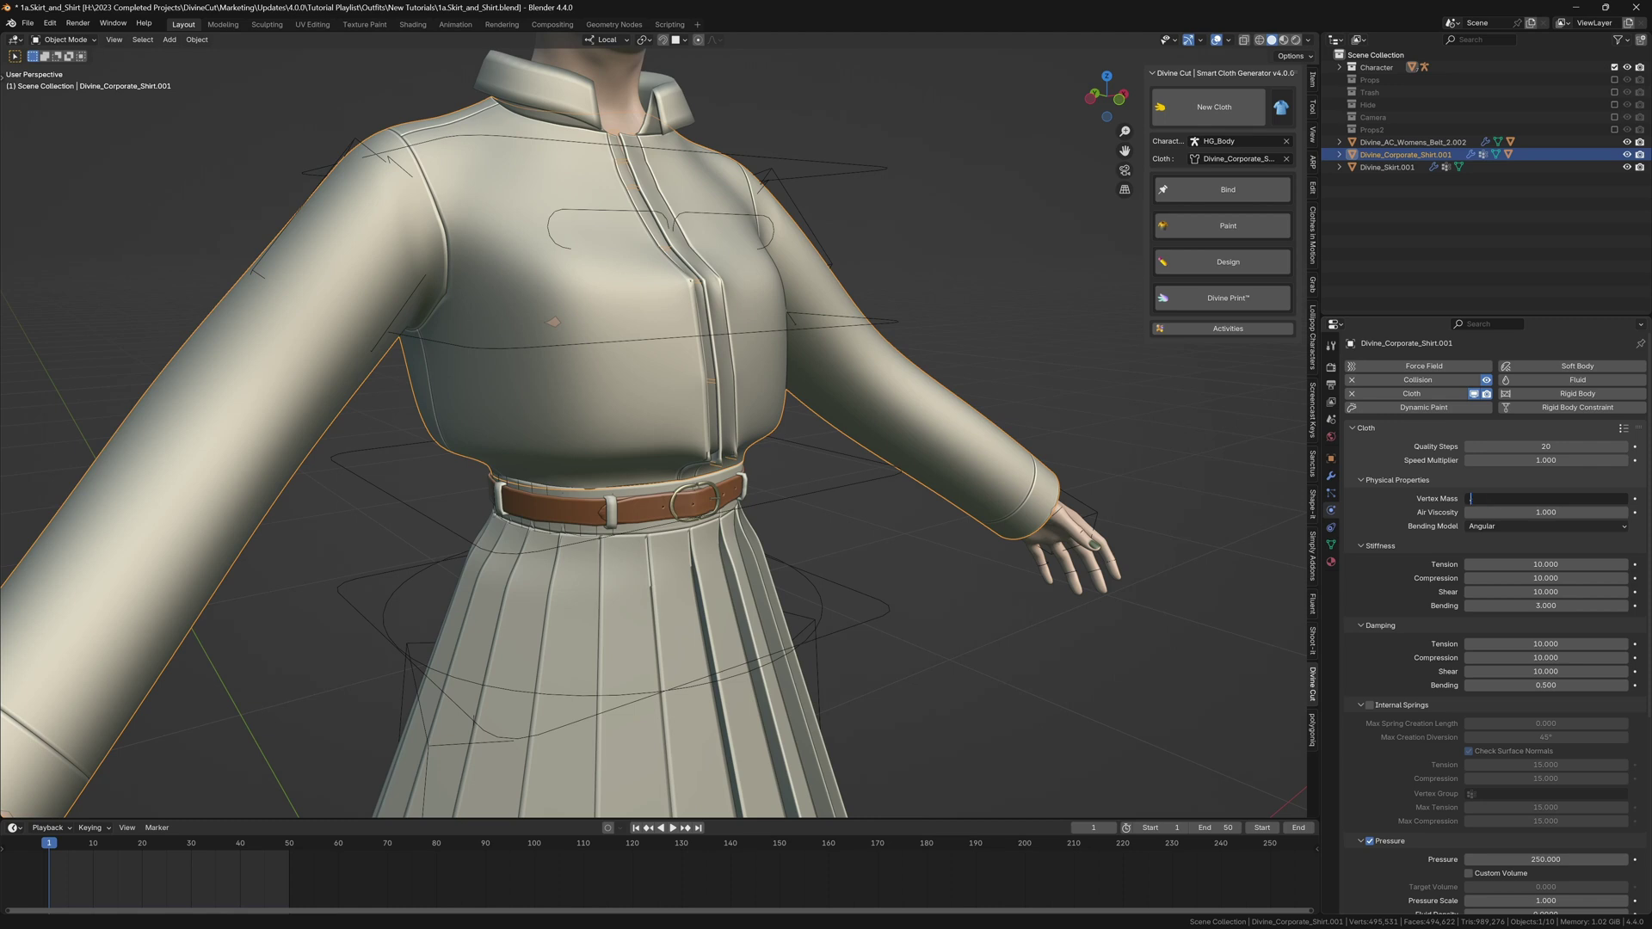
type(".5")
key("Return")
middle_click_drag(989, 480, 944, 484)
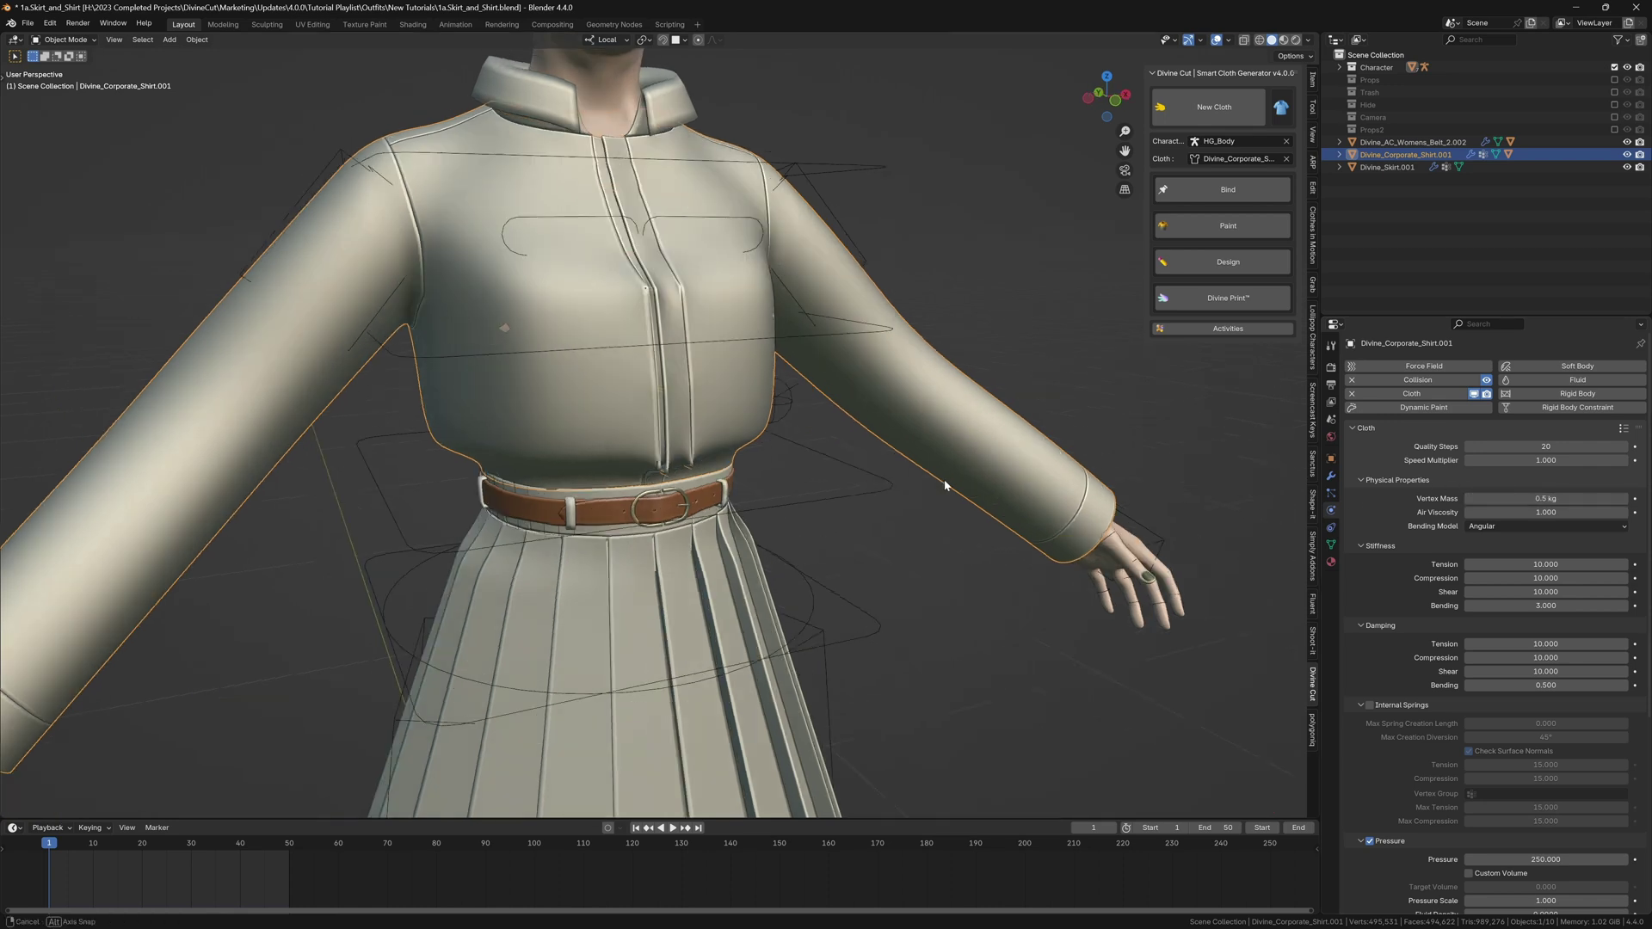
scroll(938, 483, "down", 2)
key("space")
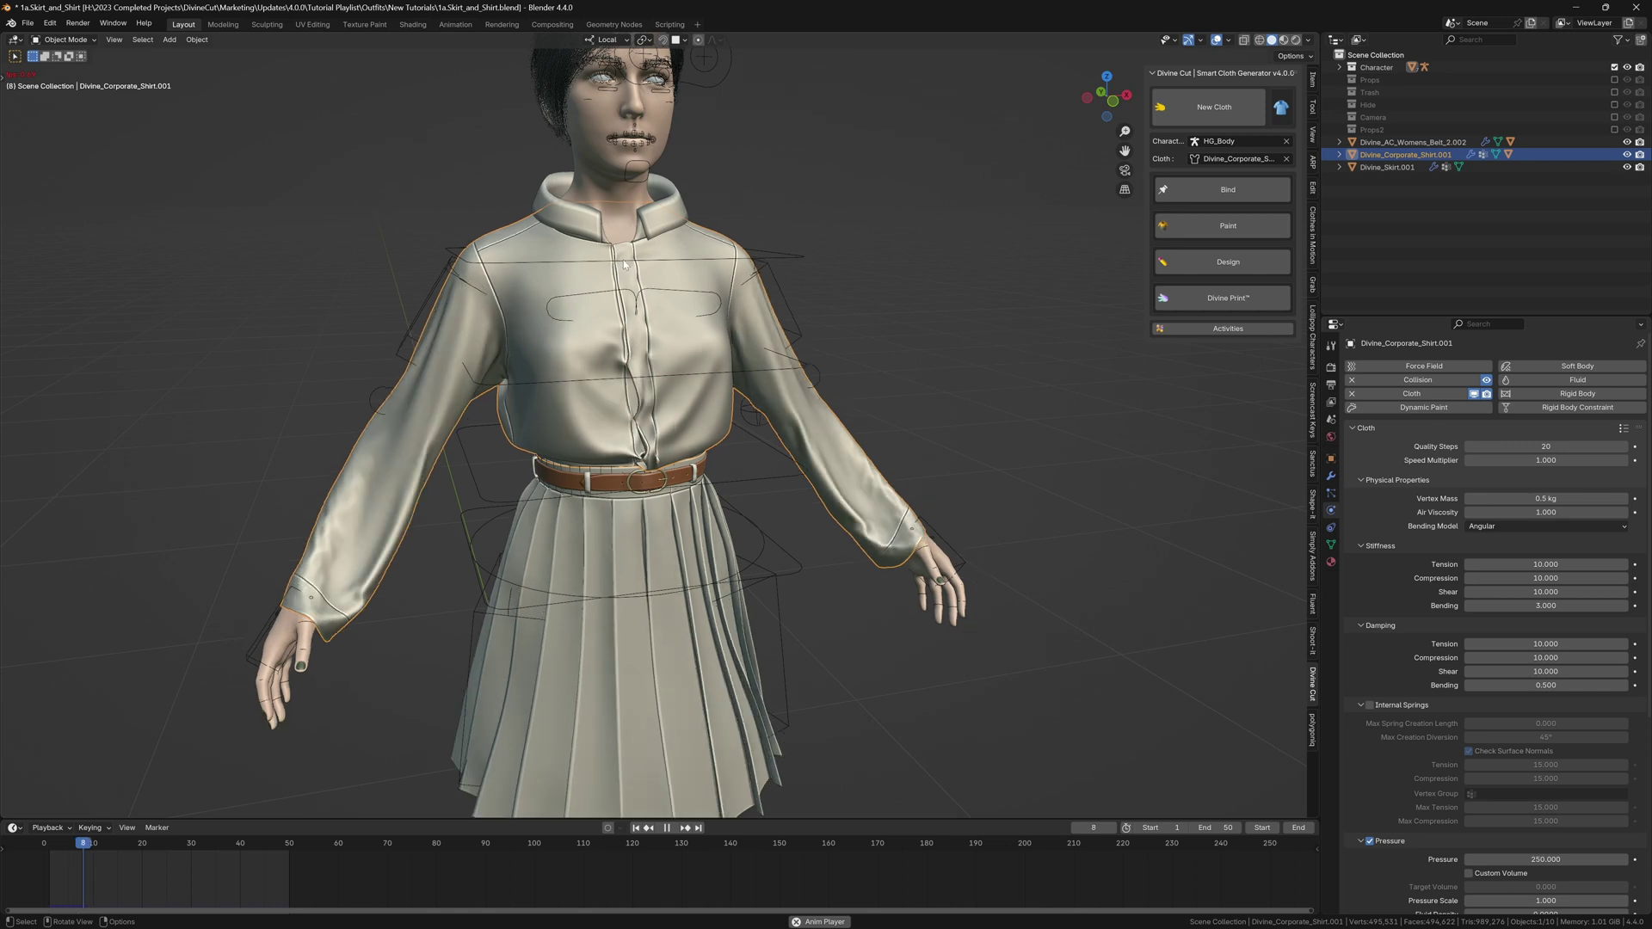
key("Escape")
Step: Frame the shirt, hide all other objects, and enter Edit Mode with a close view of the neckline
key("KP_Decimal")
middle_click_drag(574, 344, 663, 357)
key("shift+h")
key("Tab")
scroll(662, 351, "up", 4)
middle_click_drag(654, 284, 581, 417, "shift")
middle_click_drag(581, 416, 604, 319)
Step: Select the loose sewing edges joining the top of the front placket in edge mode and delete them as Edges
key("2")
left_click(603, 402)
left_click(601, 420, "shift")
scroll(605, 388, "up", 4)
left_click(609, 320, "shift")
left_click(608, 313, "shift")
key("alt+z")
key("c")
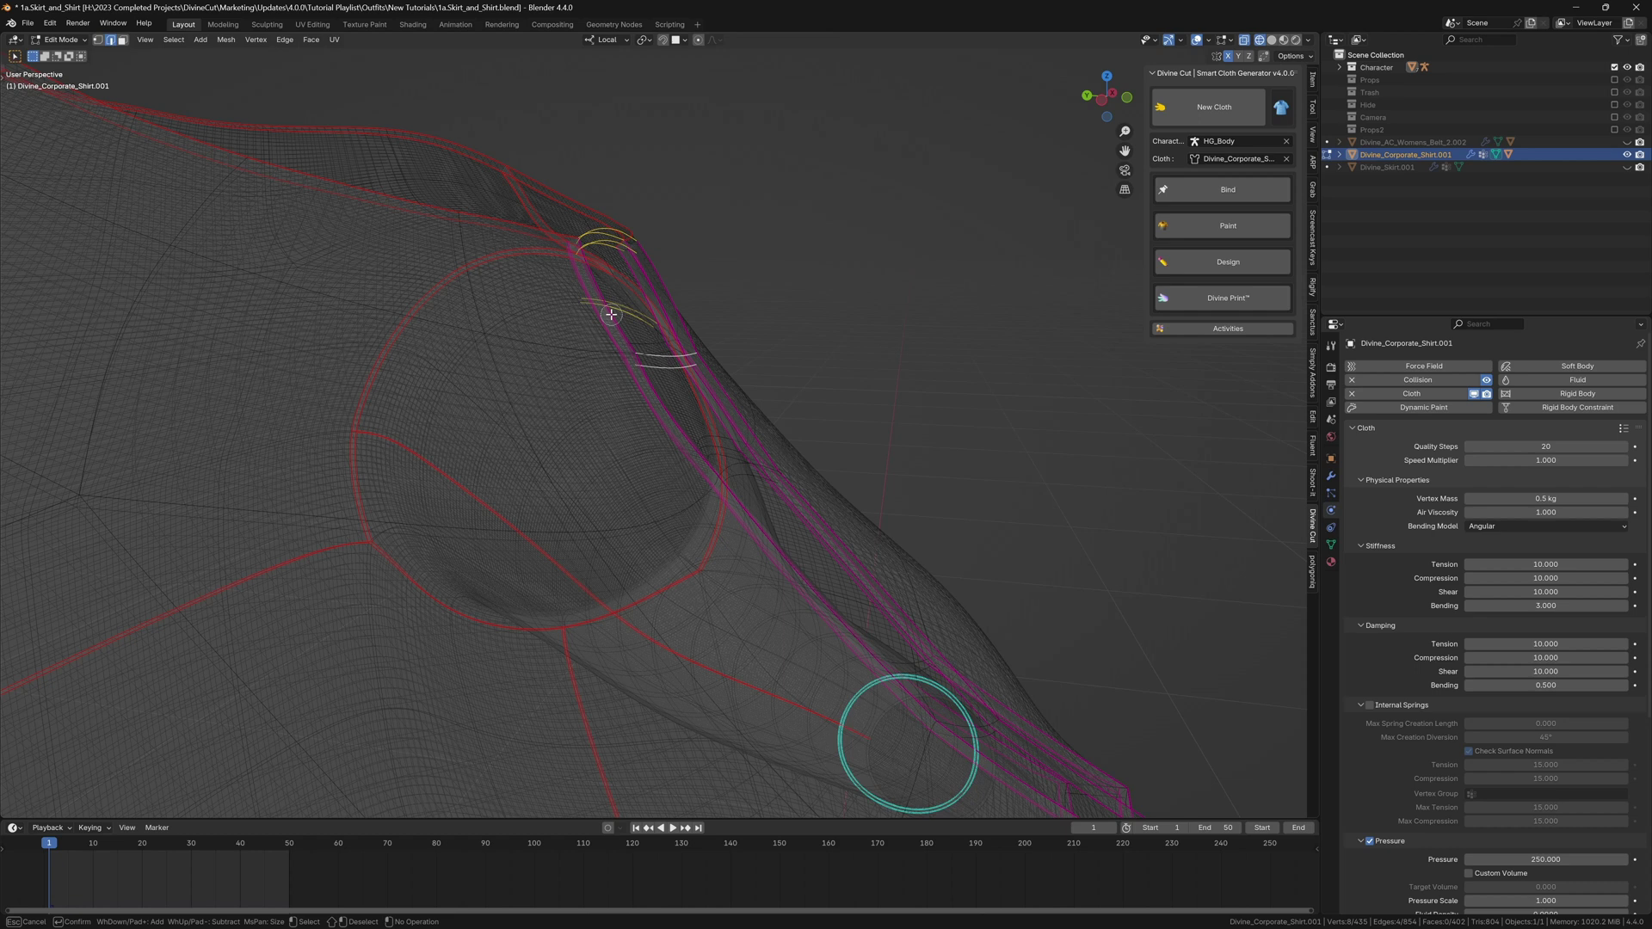
middle_click(610, 314)
right_click(612, 315)
key("z")
left_click(680, 316)
mouse_move(628, 375)
middle_mouse_down()
mouse_move(647, 444)
mouse_move(575, 348)
mouse_move(542, 358)
mouse_move(611, 362)
middle_mouse_up()
left_click(641, 411, "shift")
left_click(547, 333, "shift")
key("z")
left_click(516, 354)
key("z")
left_click(623, 361)
key("x")
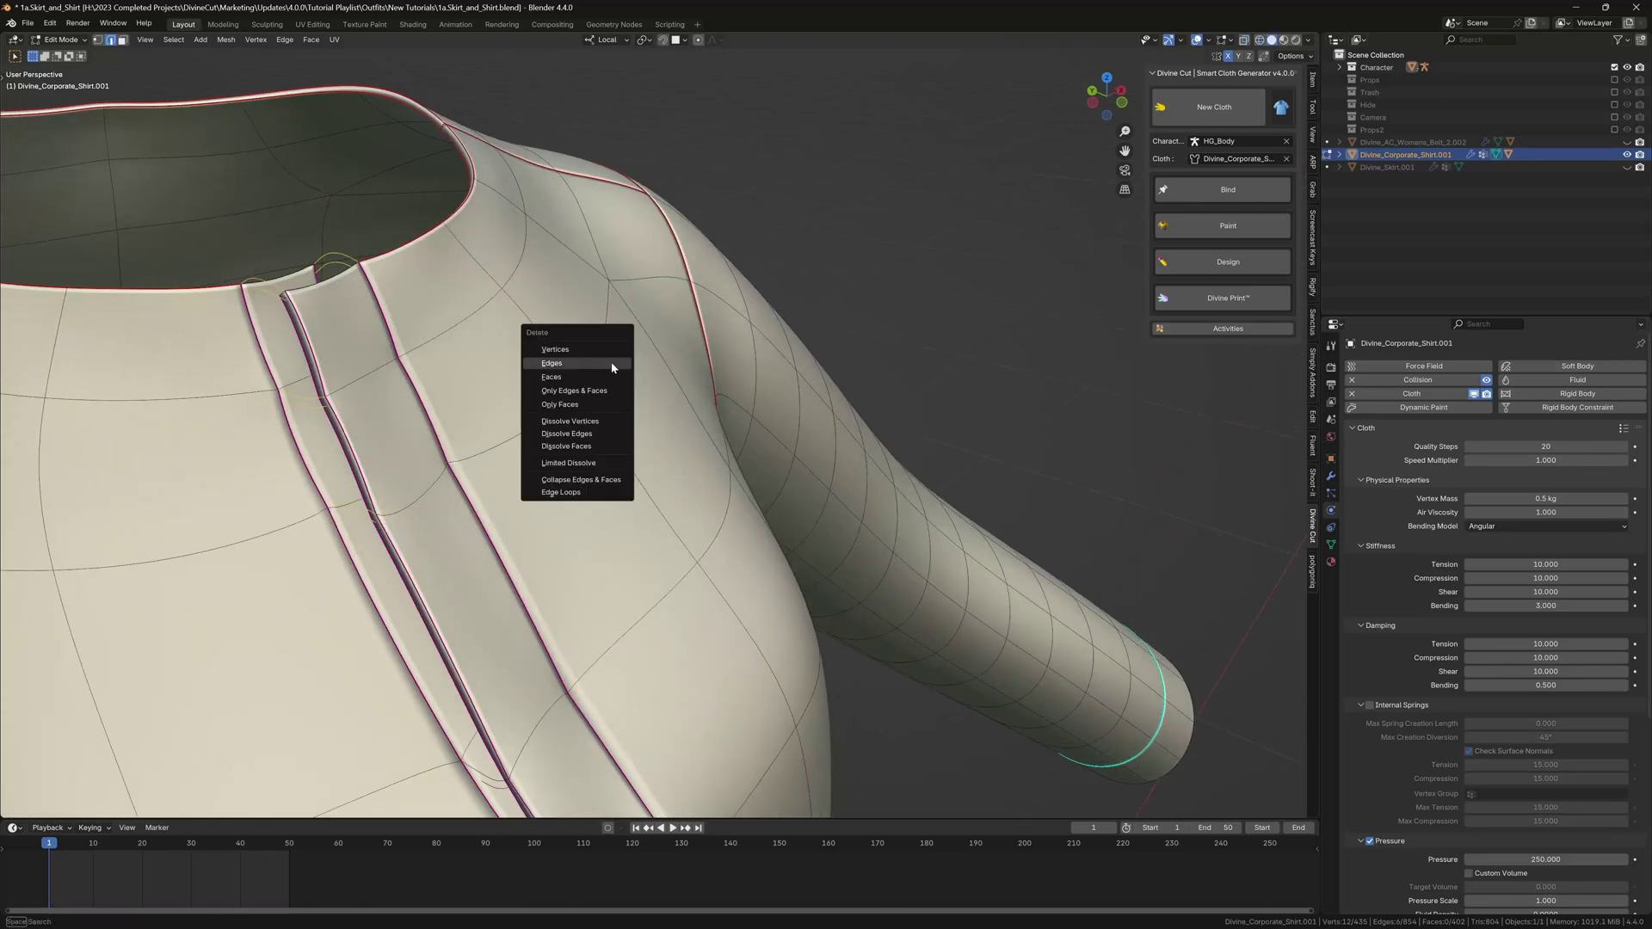
left_click(553, 363)
Step: Return to Object Mode, unhide and deselect everything, then play the simulation to check the neckline and rewind to frame 1
key("Tab")
scroll(483, 364, "down", 5)
middle_click_drag(499, 358, 445, 362)
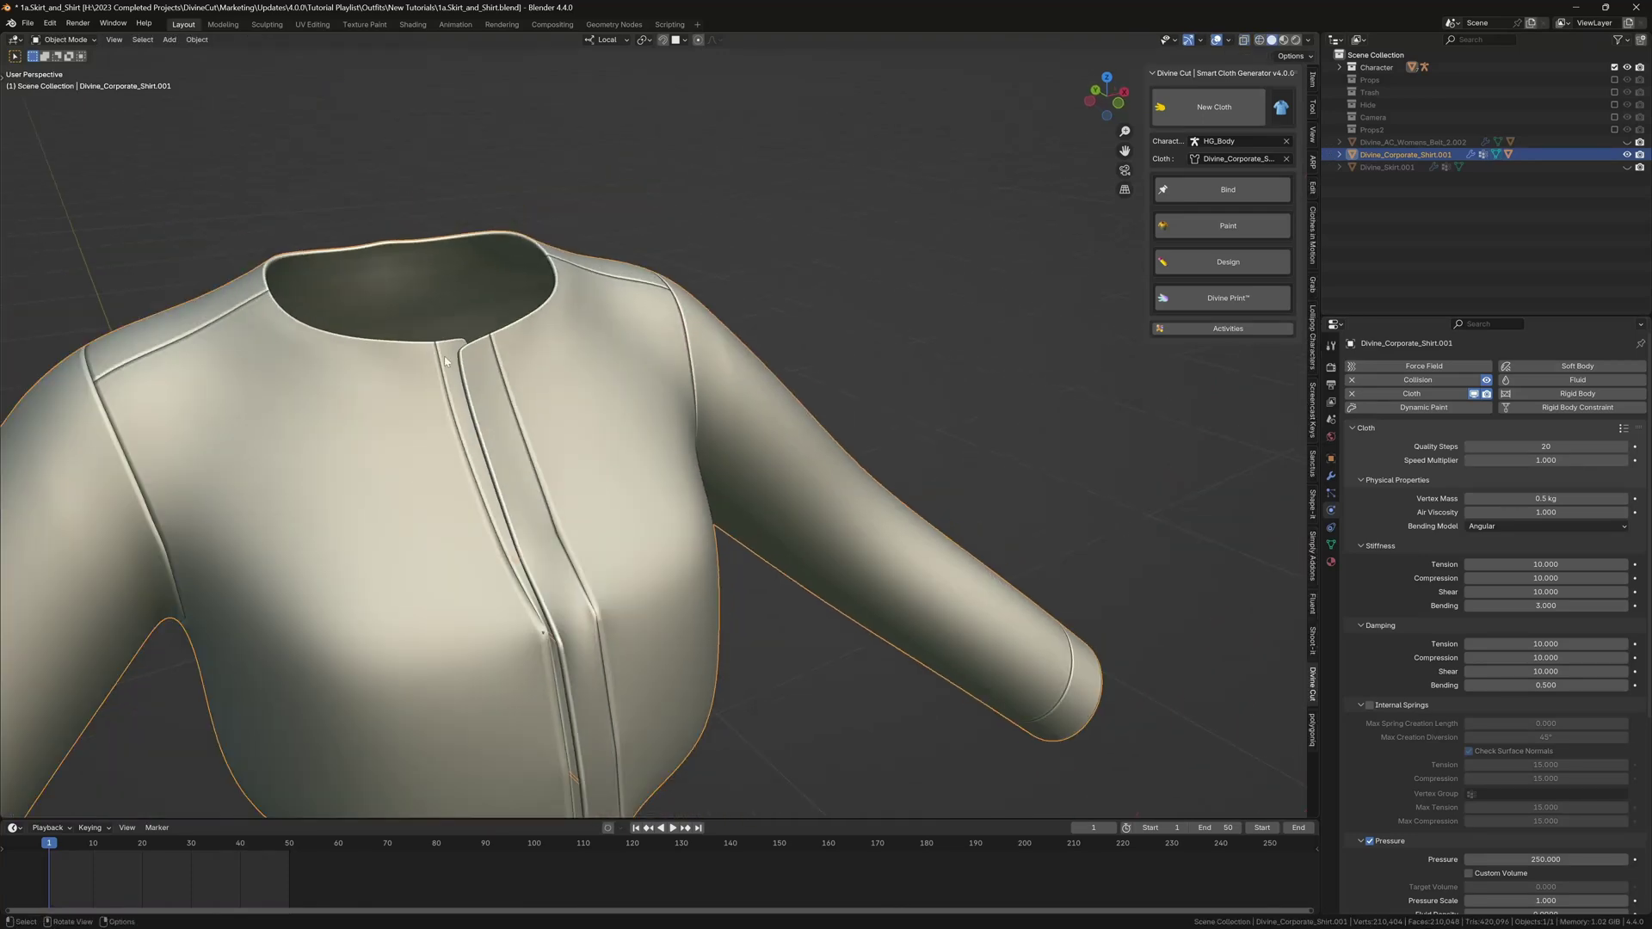
key("alt+h")
key("alt+a")
scroll(532, 389, "down", 3)
middle_click_drag(643, 363, 589, 348)
key("space")
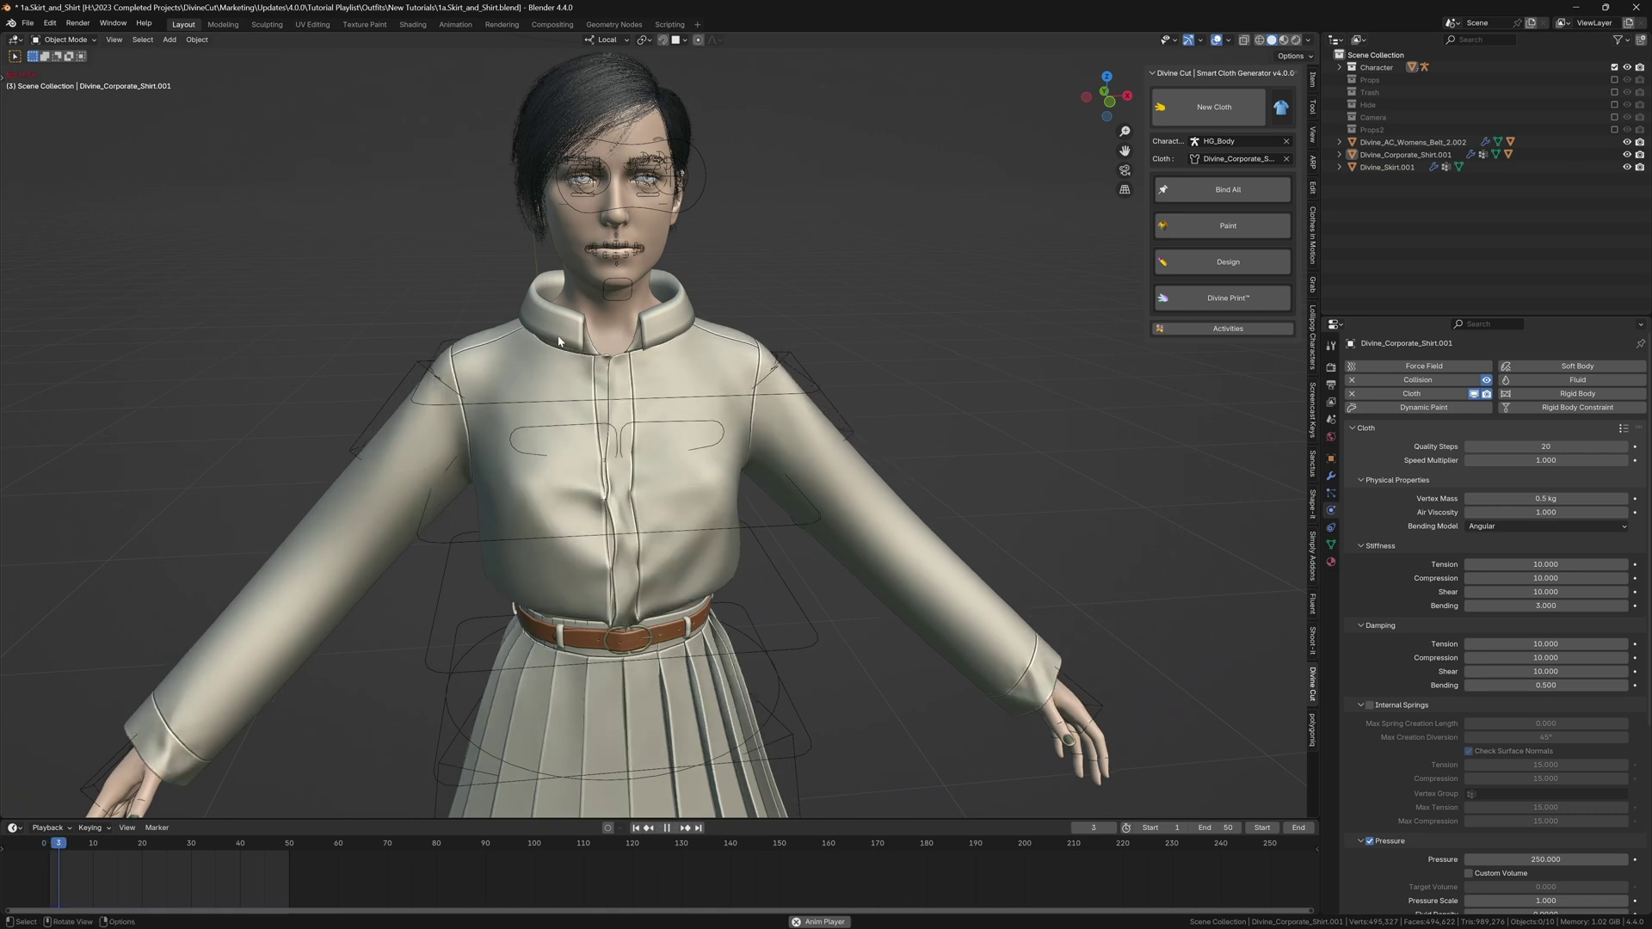
key("space")
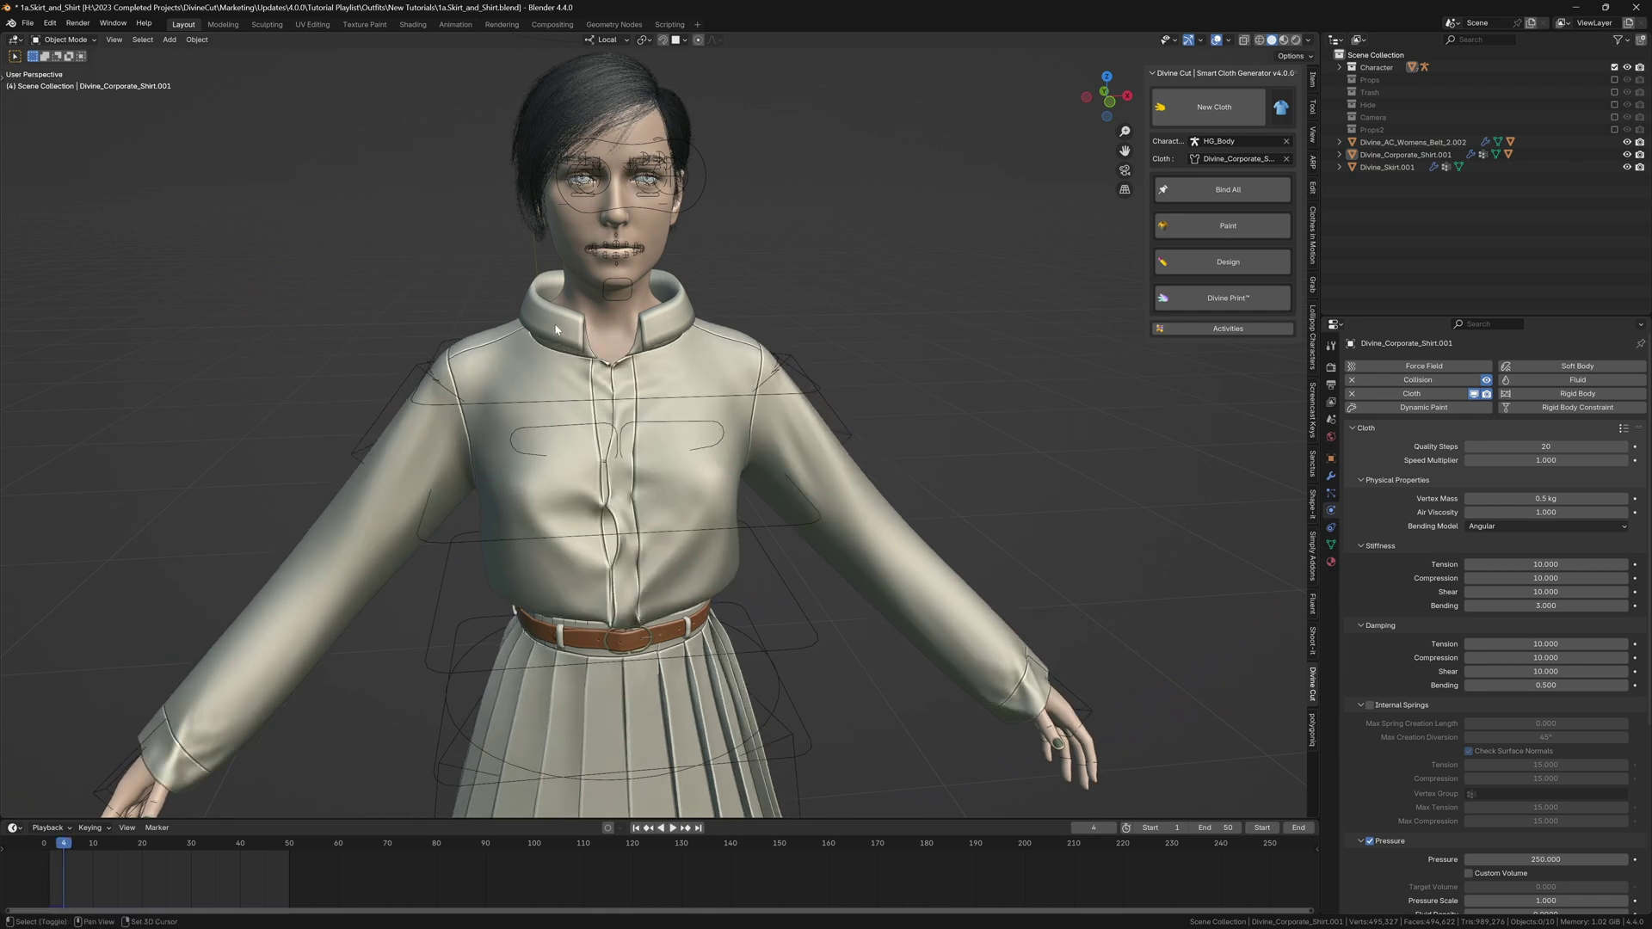
key("shift+Left")
Step: Select the collar, play the simulation to check how it drapes with the shirt, and rewind to frame 1
left_click(555, 330)
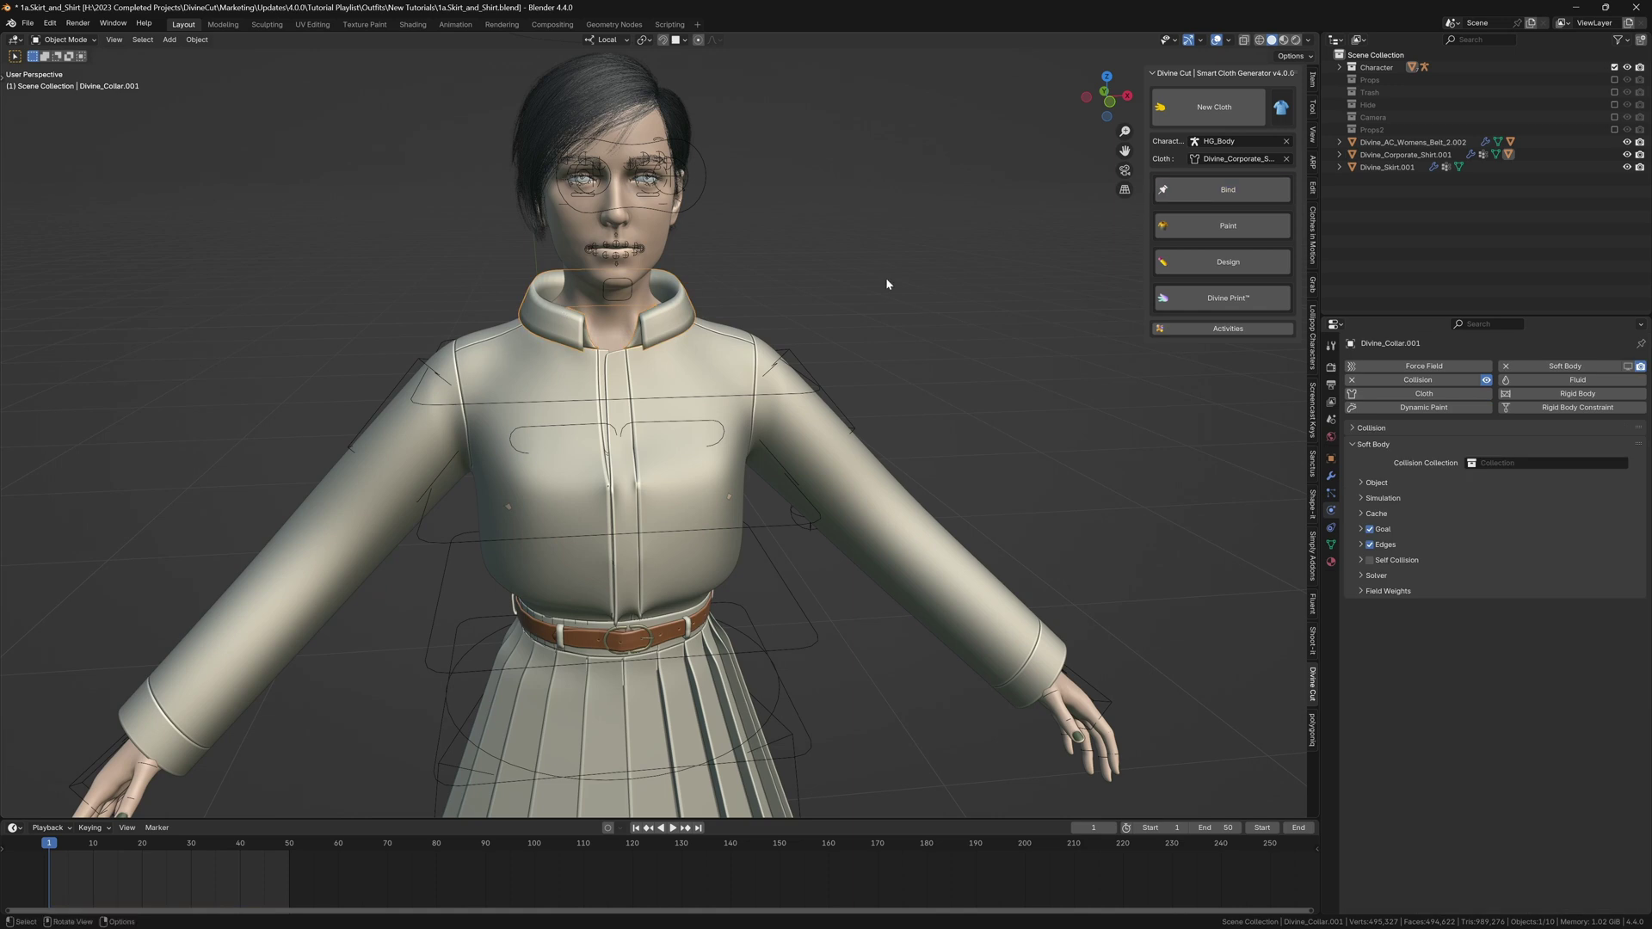
key("space")
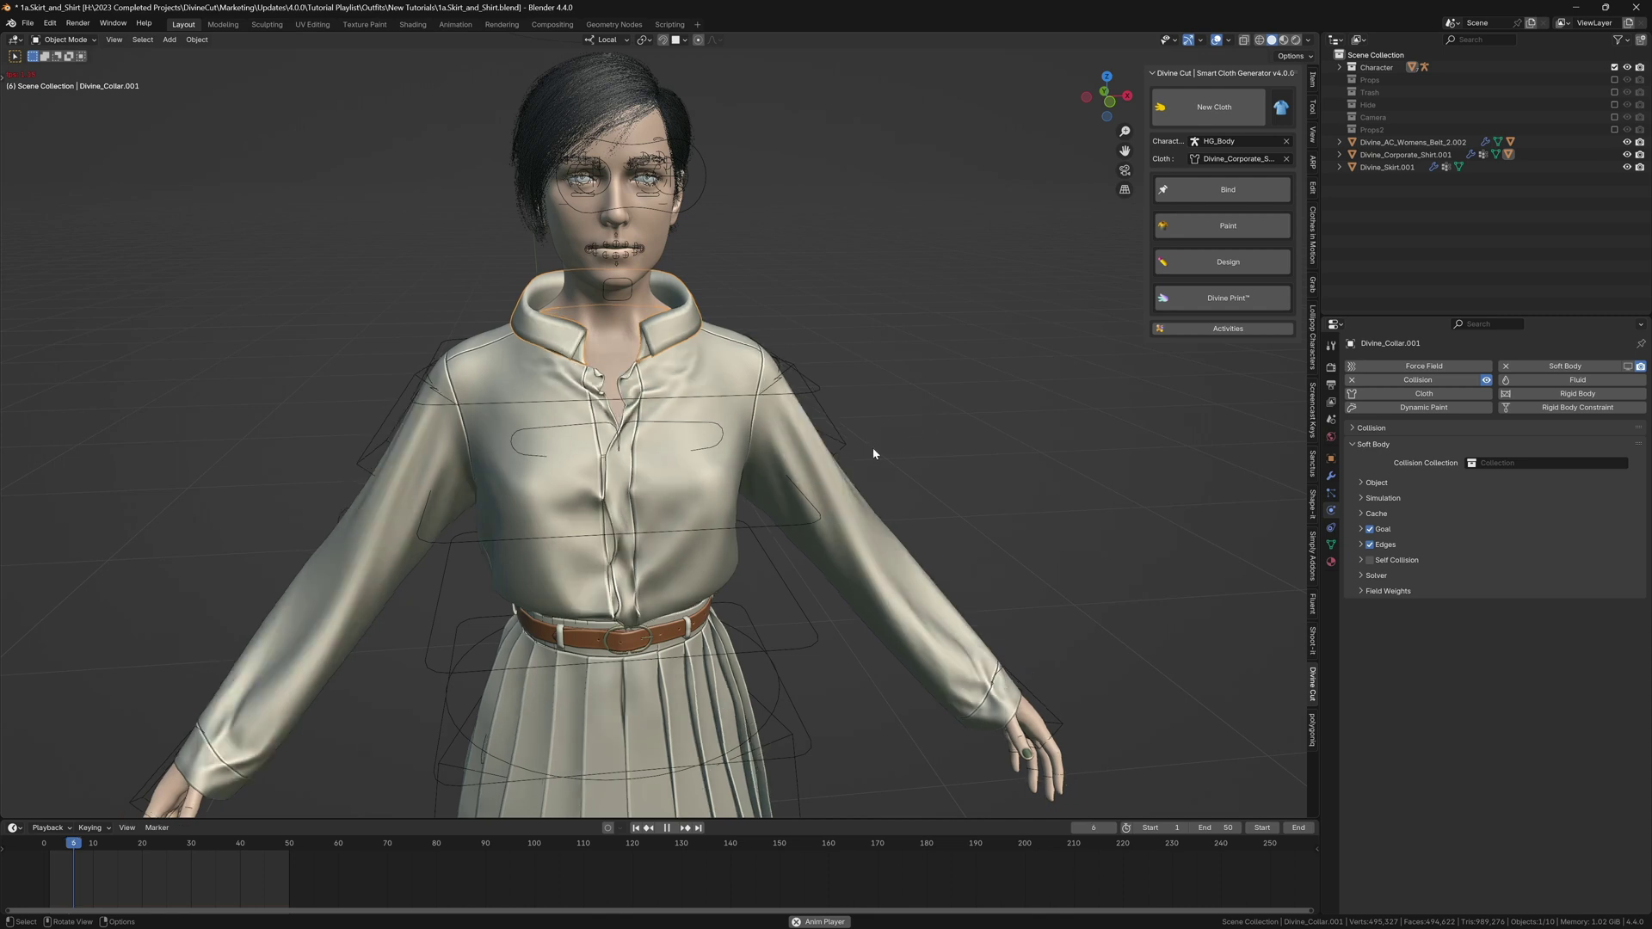
key("space")
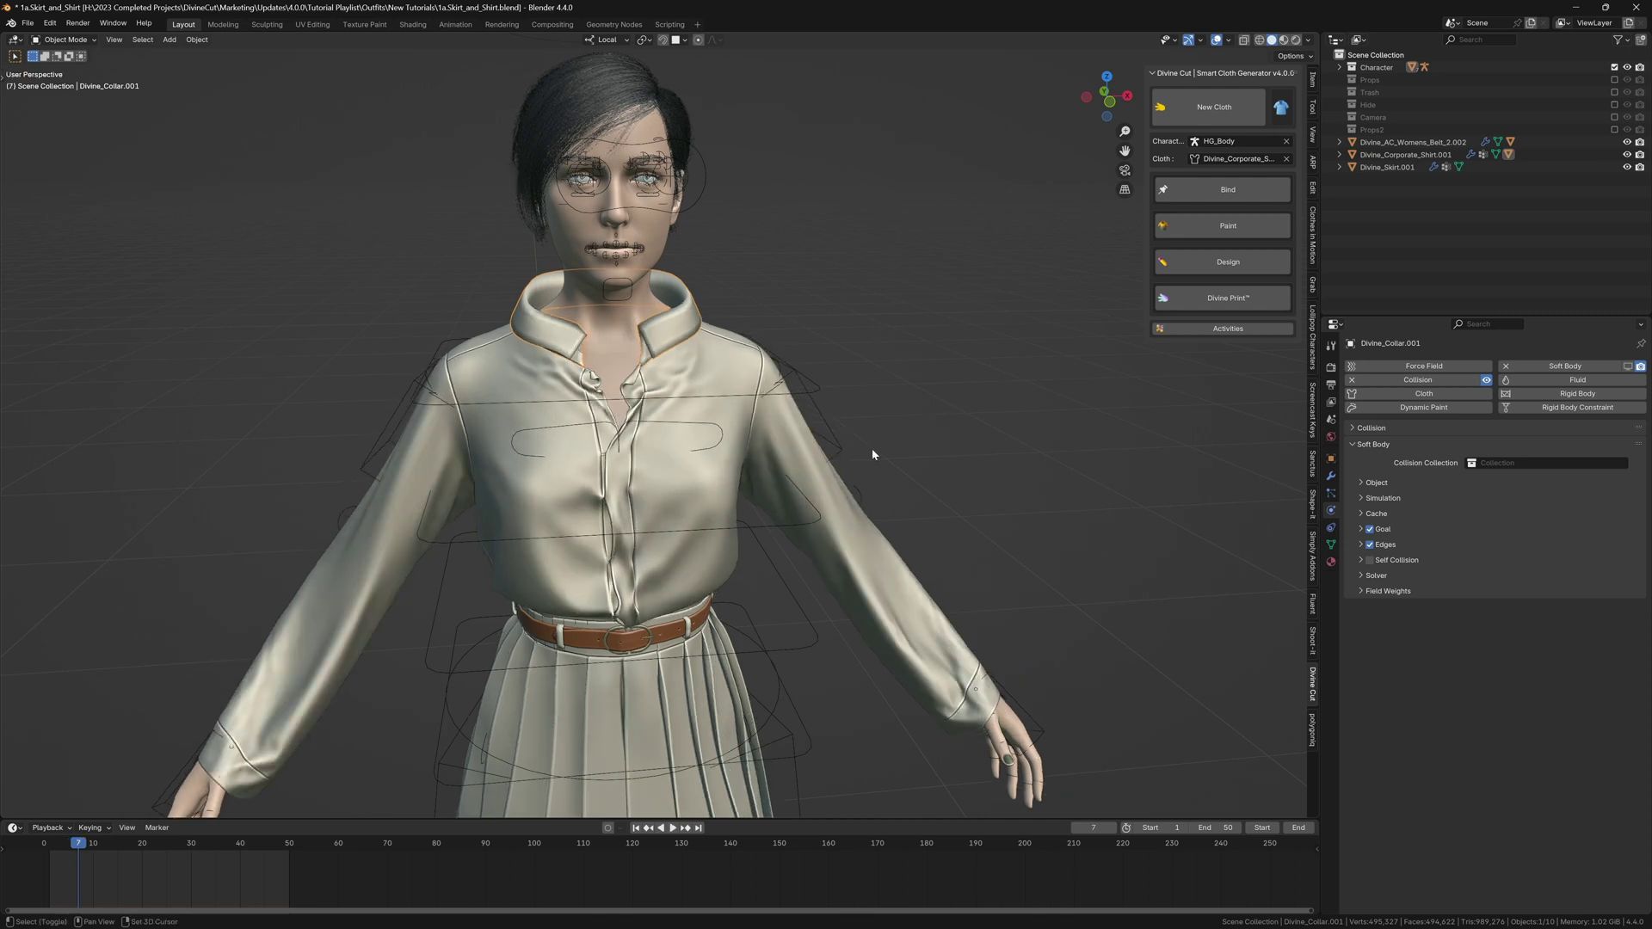
key("shift+Left")
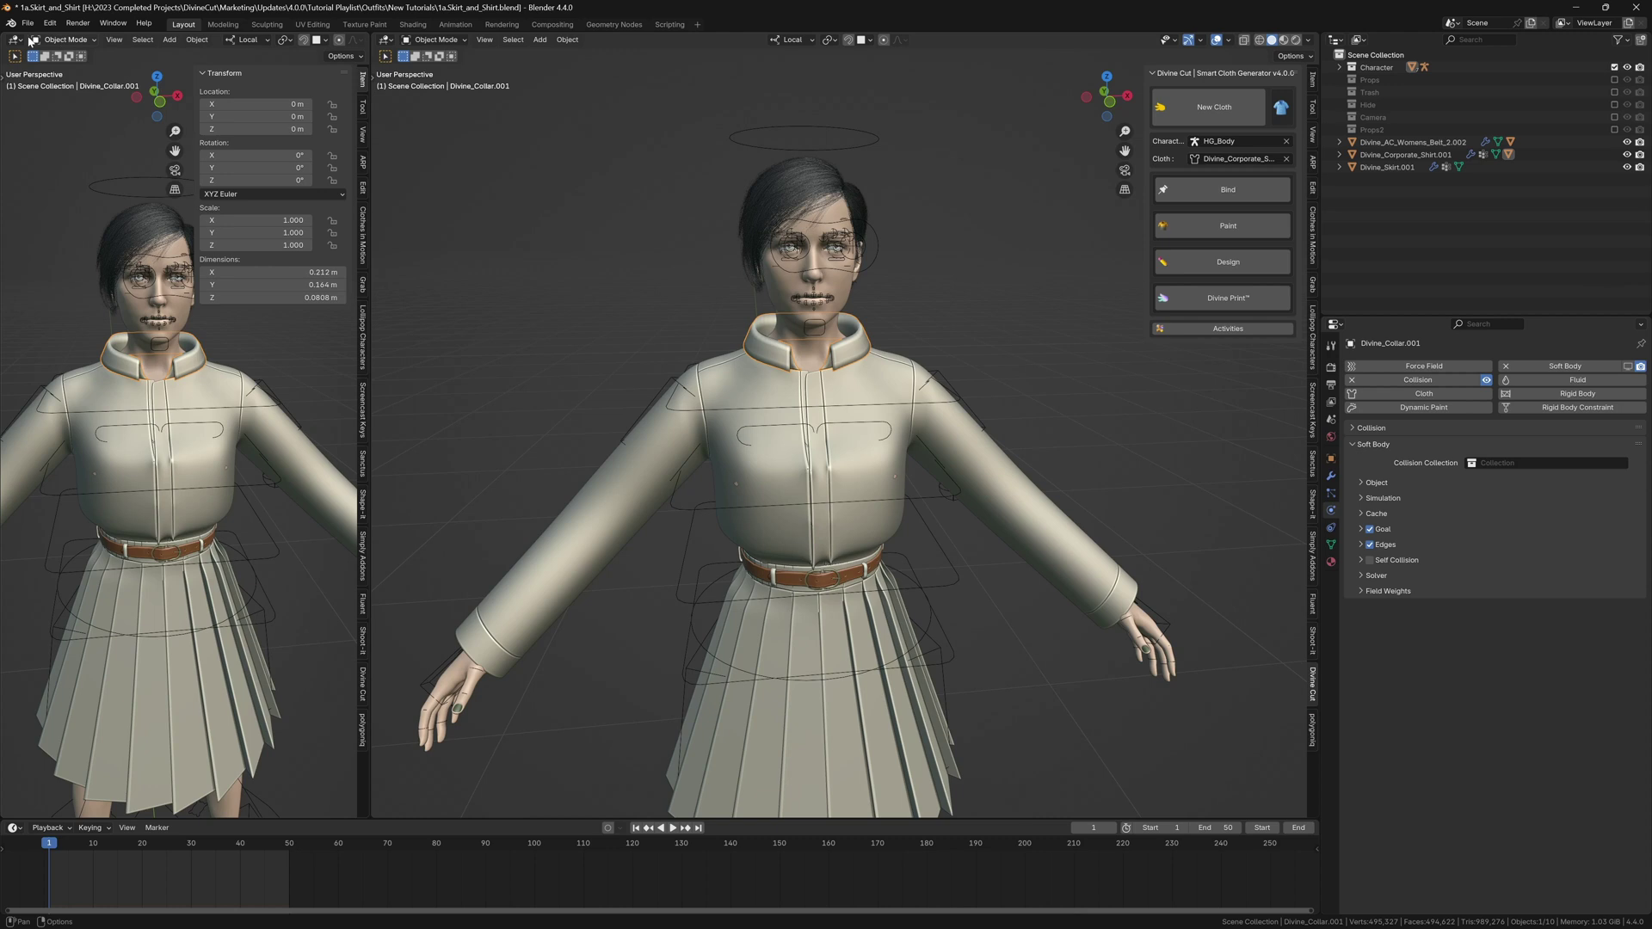
Step: Turn the additional viewport into an Asset Browser showing the Buttons catalog of the Divine Assets library
key("shift+F1")
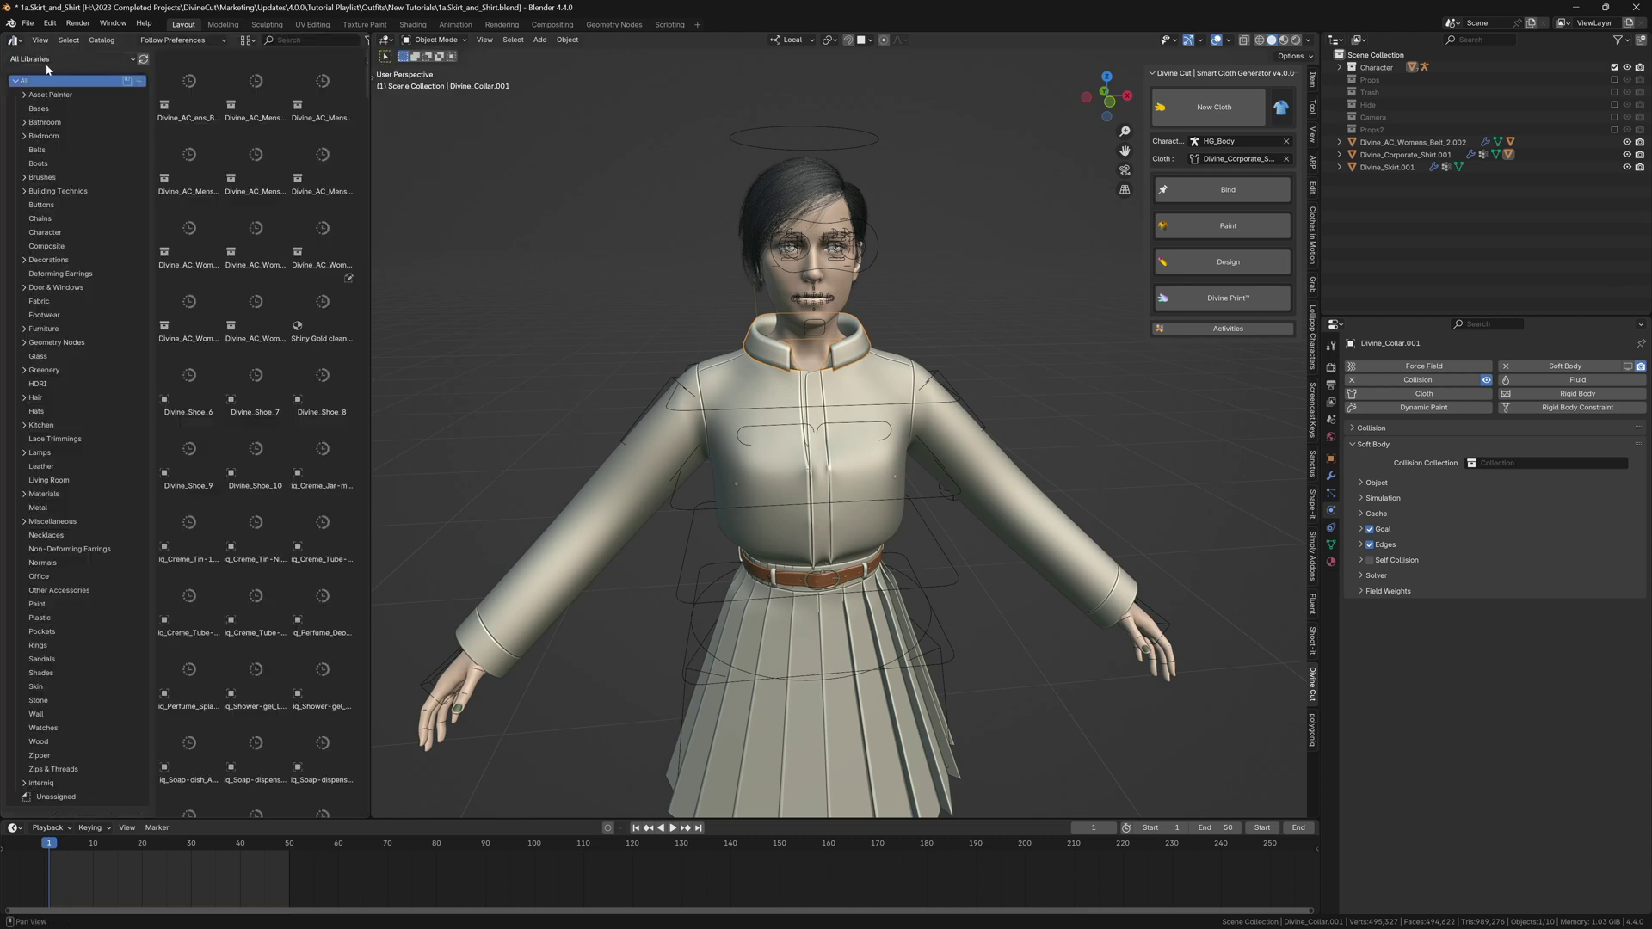
left_click(71, 58)
left_click(34, 198)
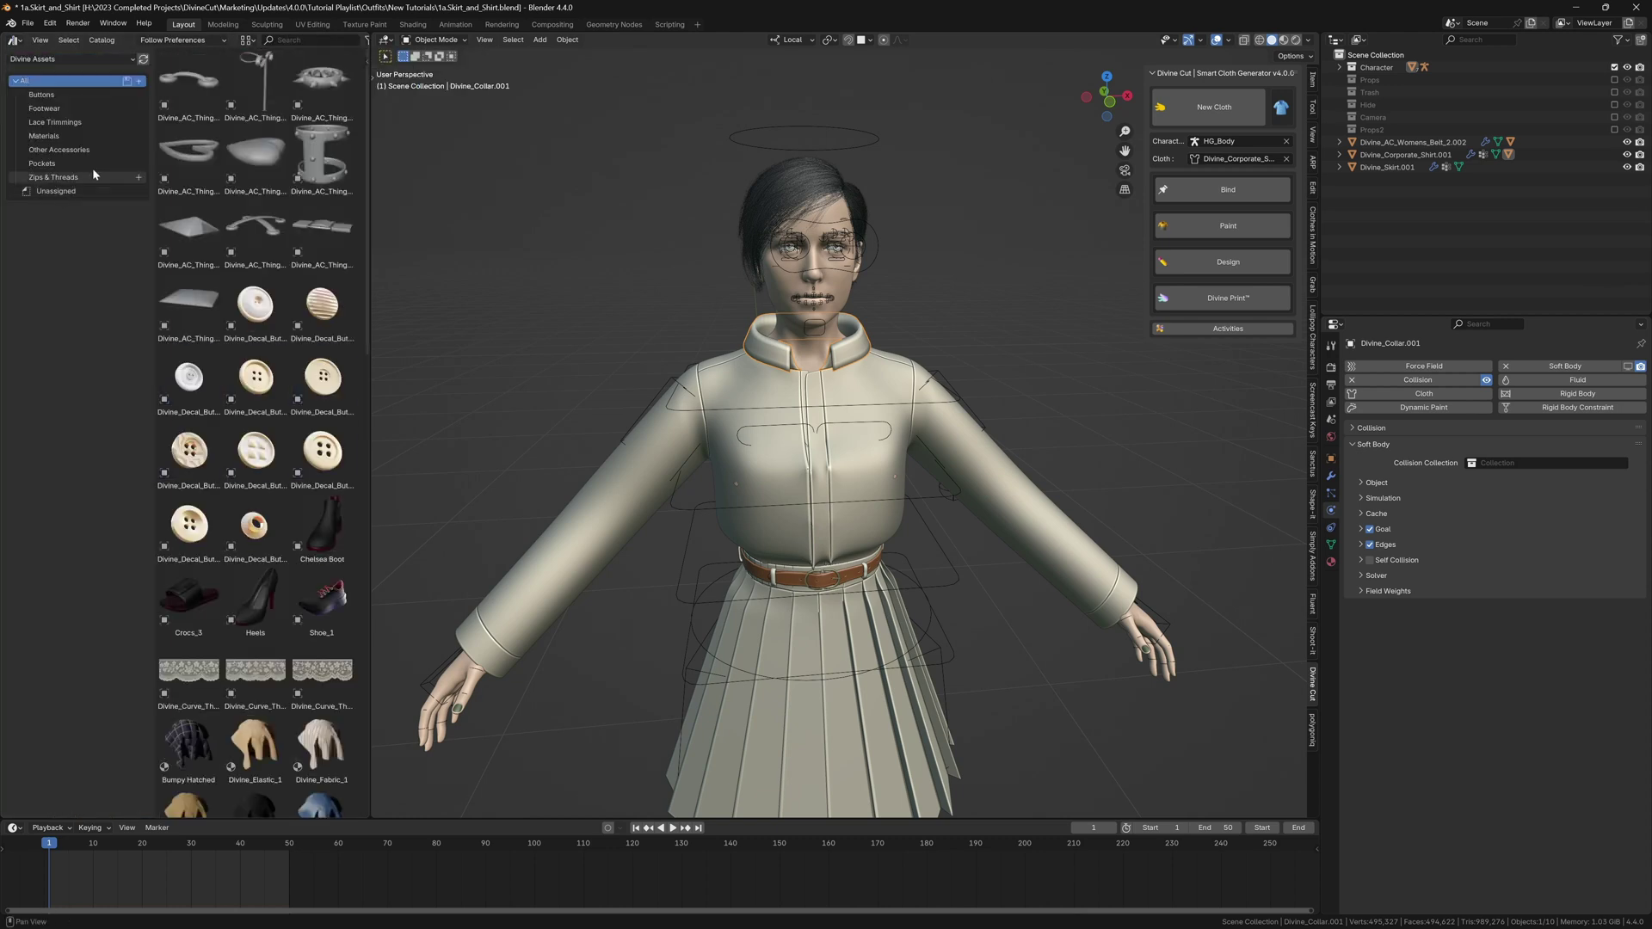
left_click(42, 94)
Step: Place the Divine_Decal_Button_7 asset on the lower front placket, scale it down to fit, and expand Divine Cut's Design tools
scroll(681, 272, "up", 5)
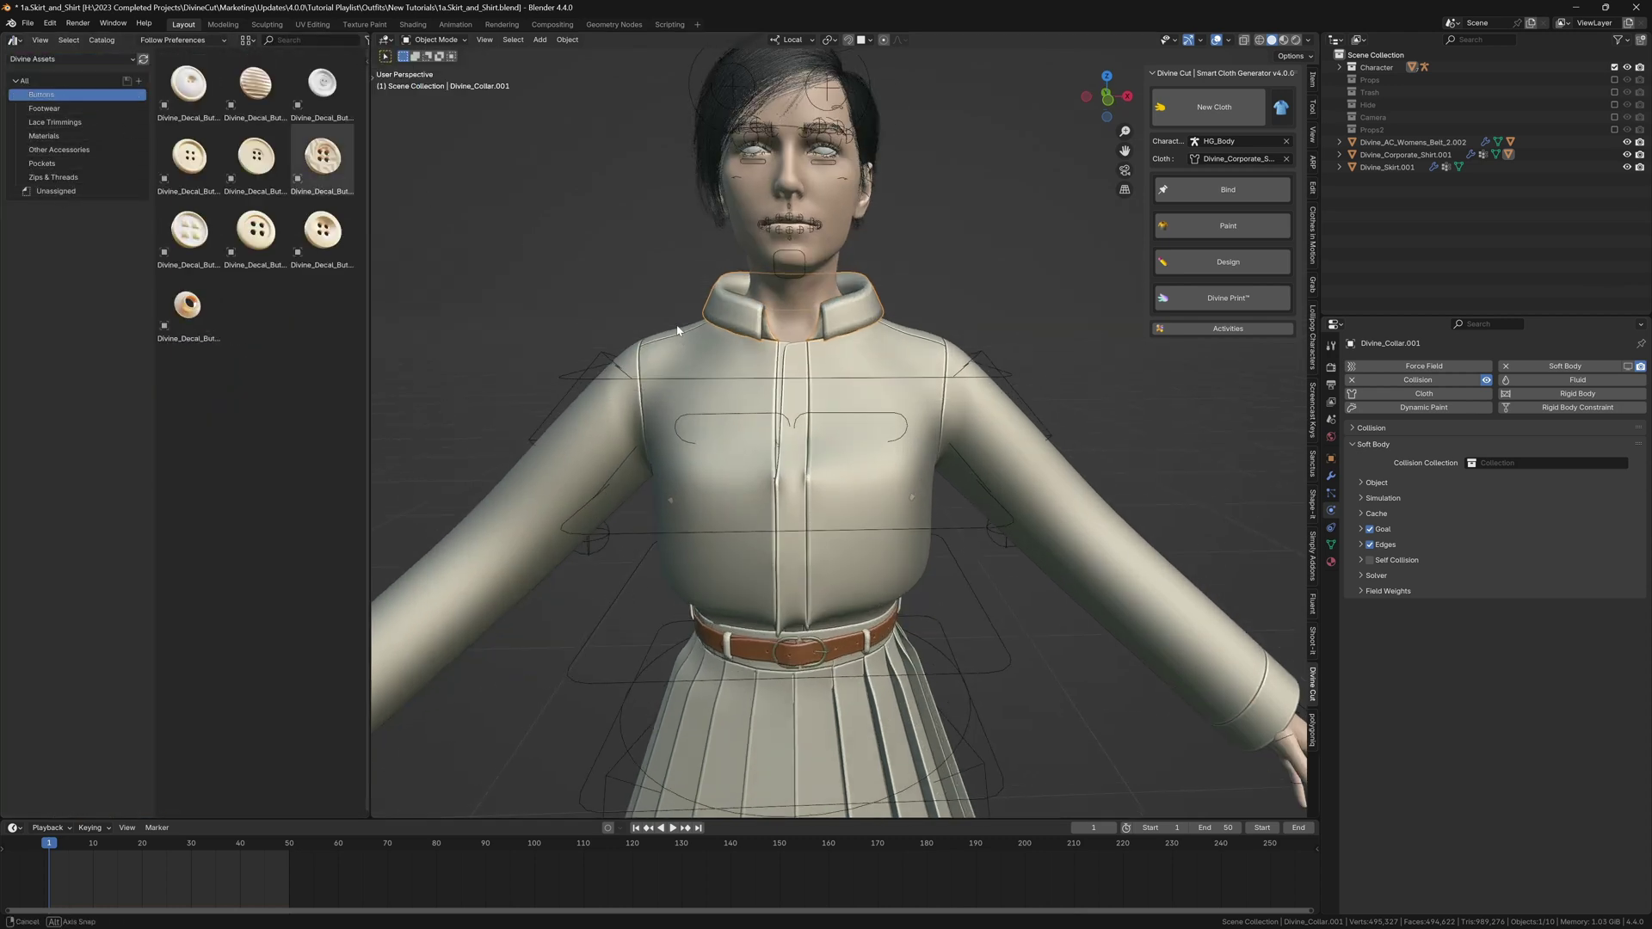
scroll(682, 272, "up", 1)
left_click_drag(190, 230, 786, 538)
key("s")
left_click(830, 563)
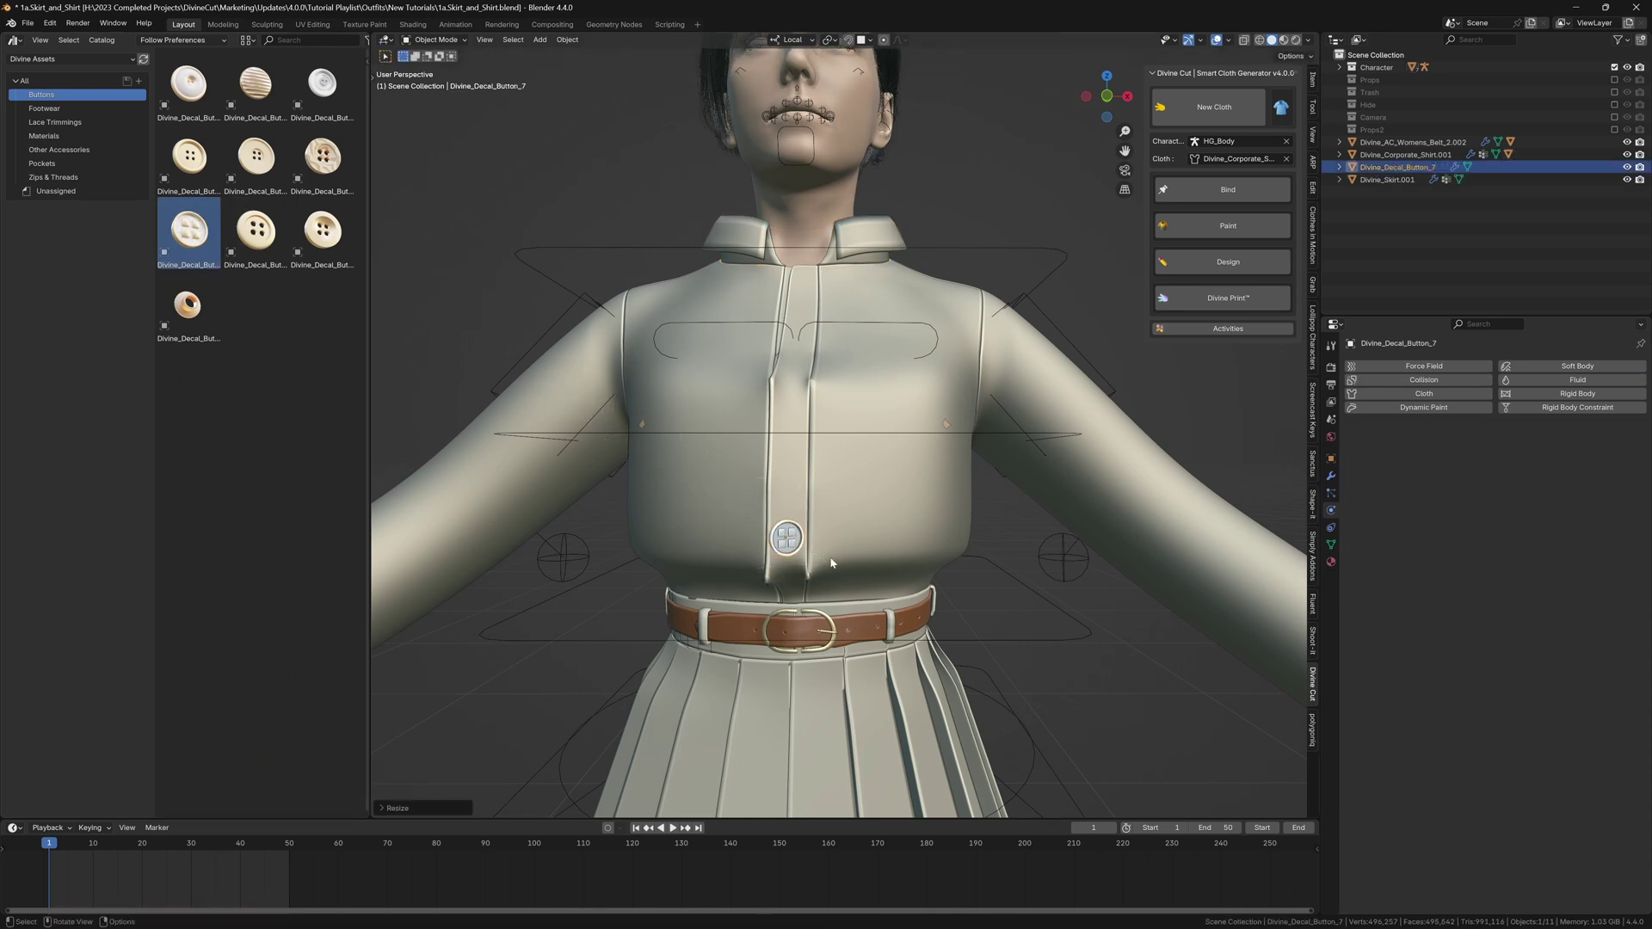
left_click(1228, 261)
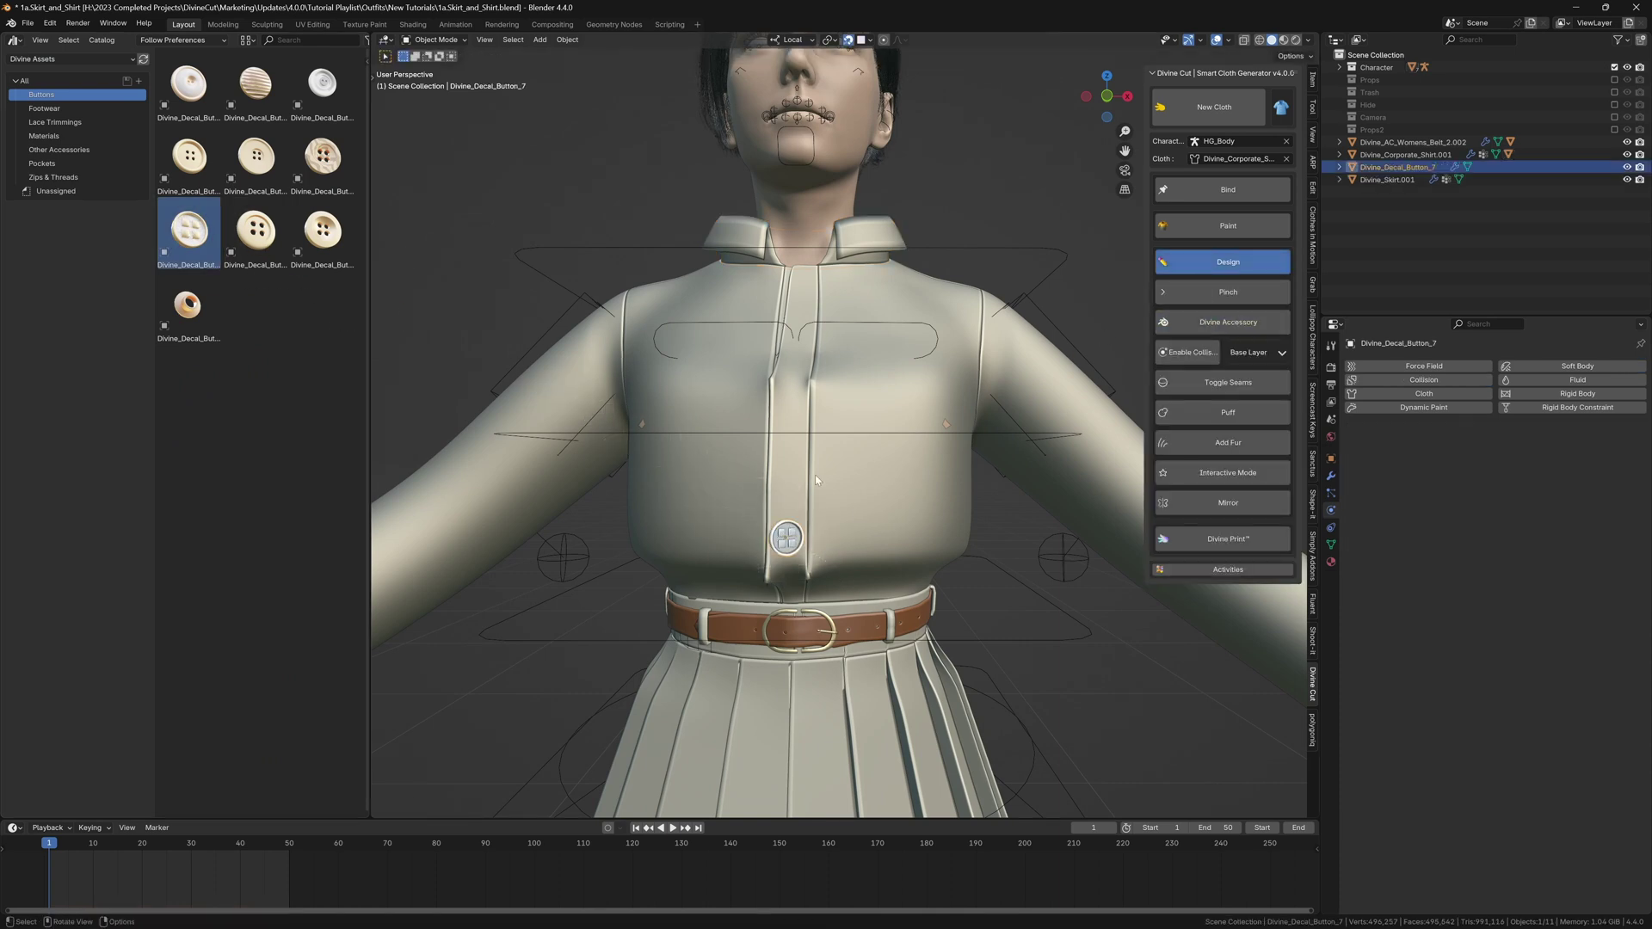
key("s")
left_click(707, 572)
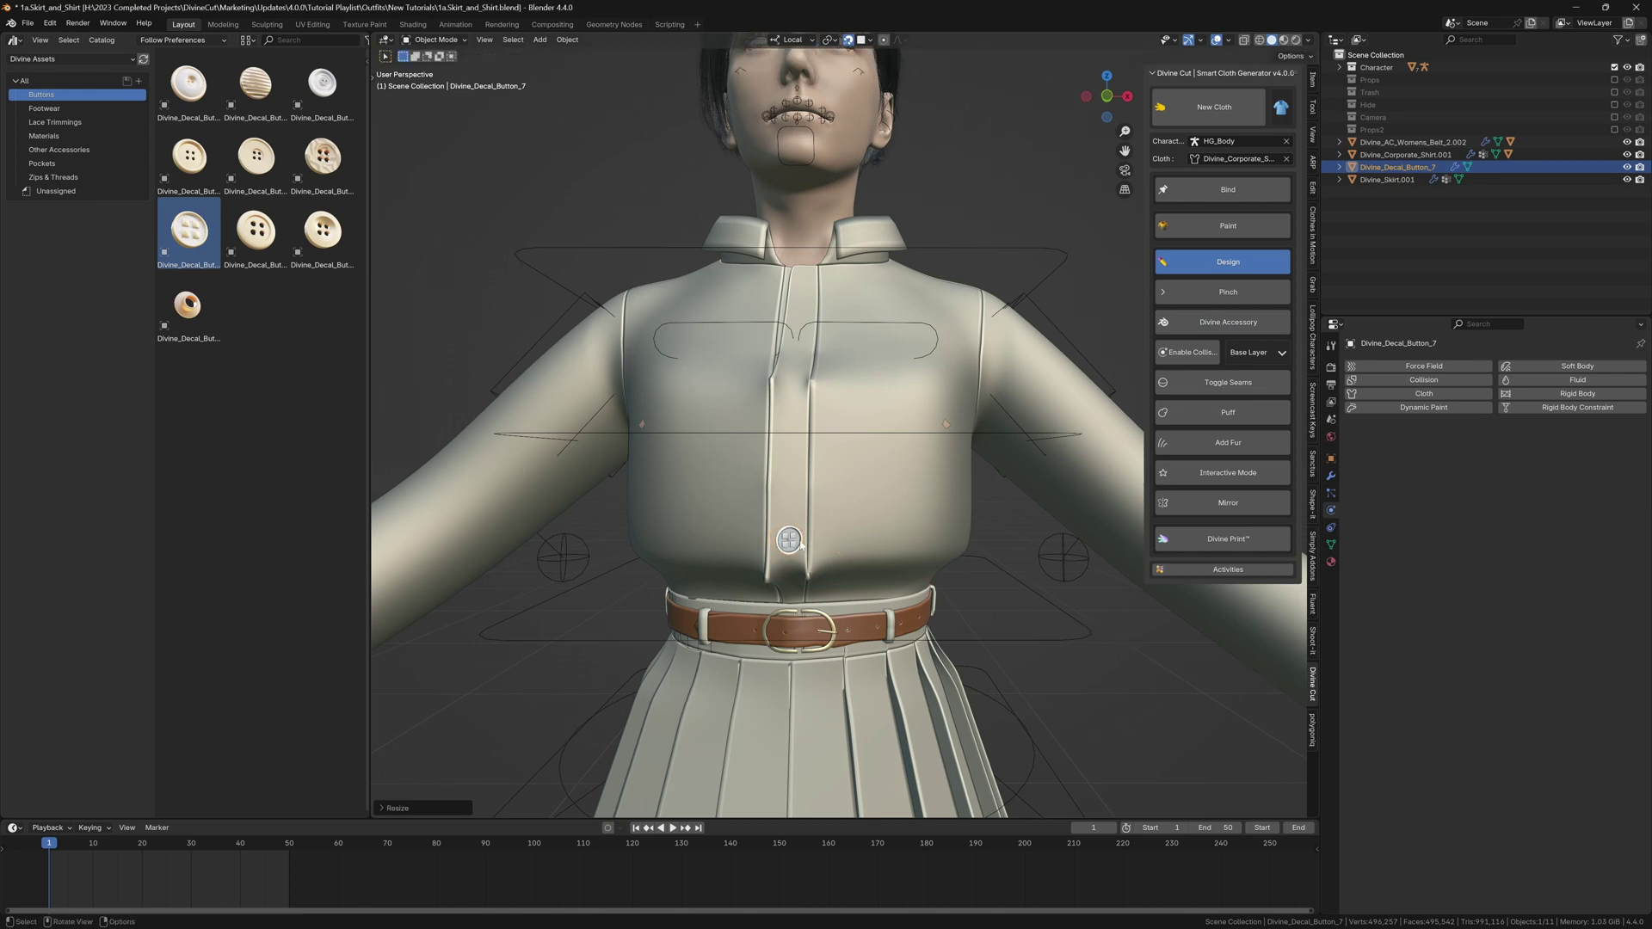
Step: Duplicate the button four times, placing the copies at intervals up the placket to just below the collar
key("shift+d")
left_click(782, 437)
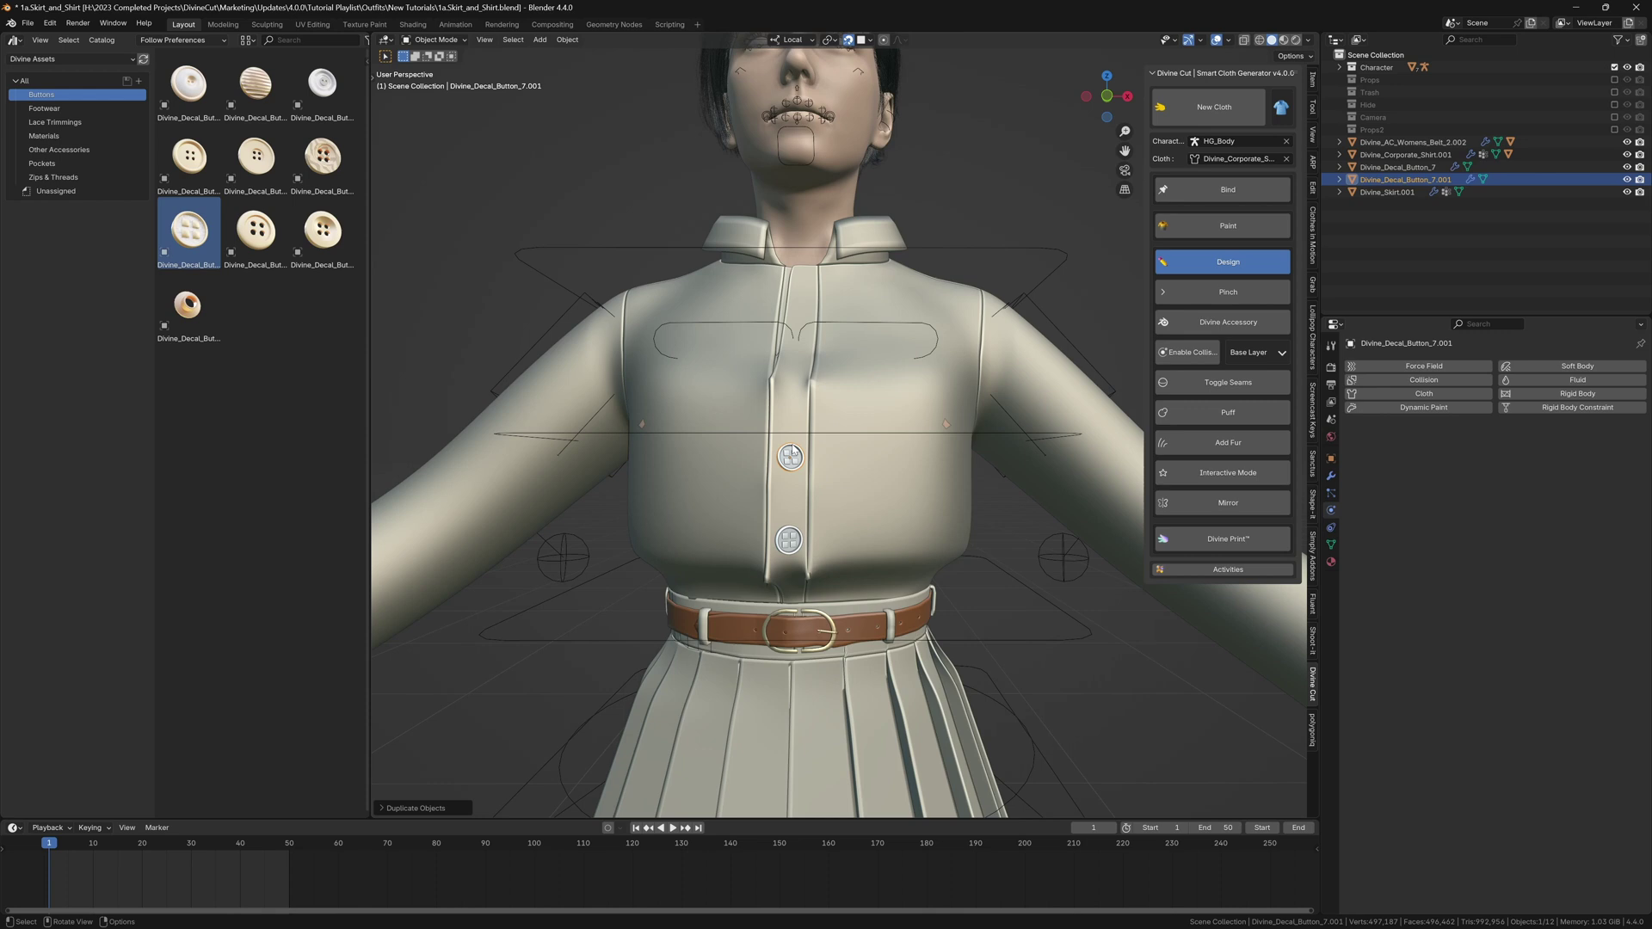
key("shift+d")
left_click(792, 373)
middle_click_drag(791, 374, 792, 434)
key("shift+d")
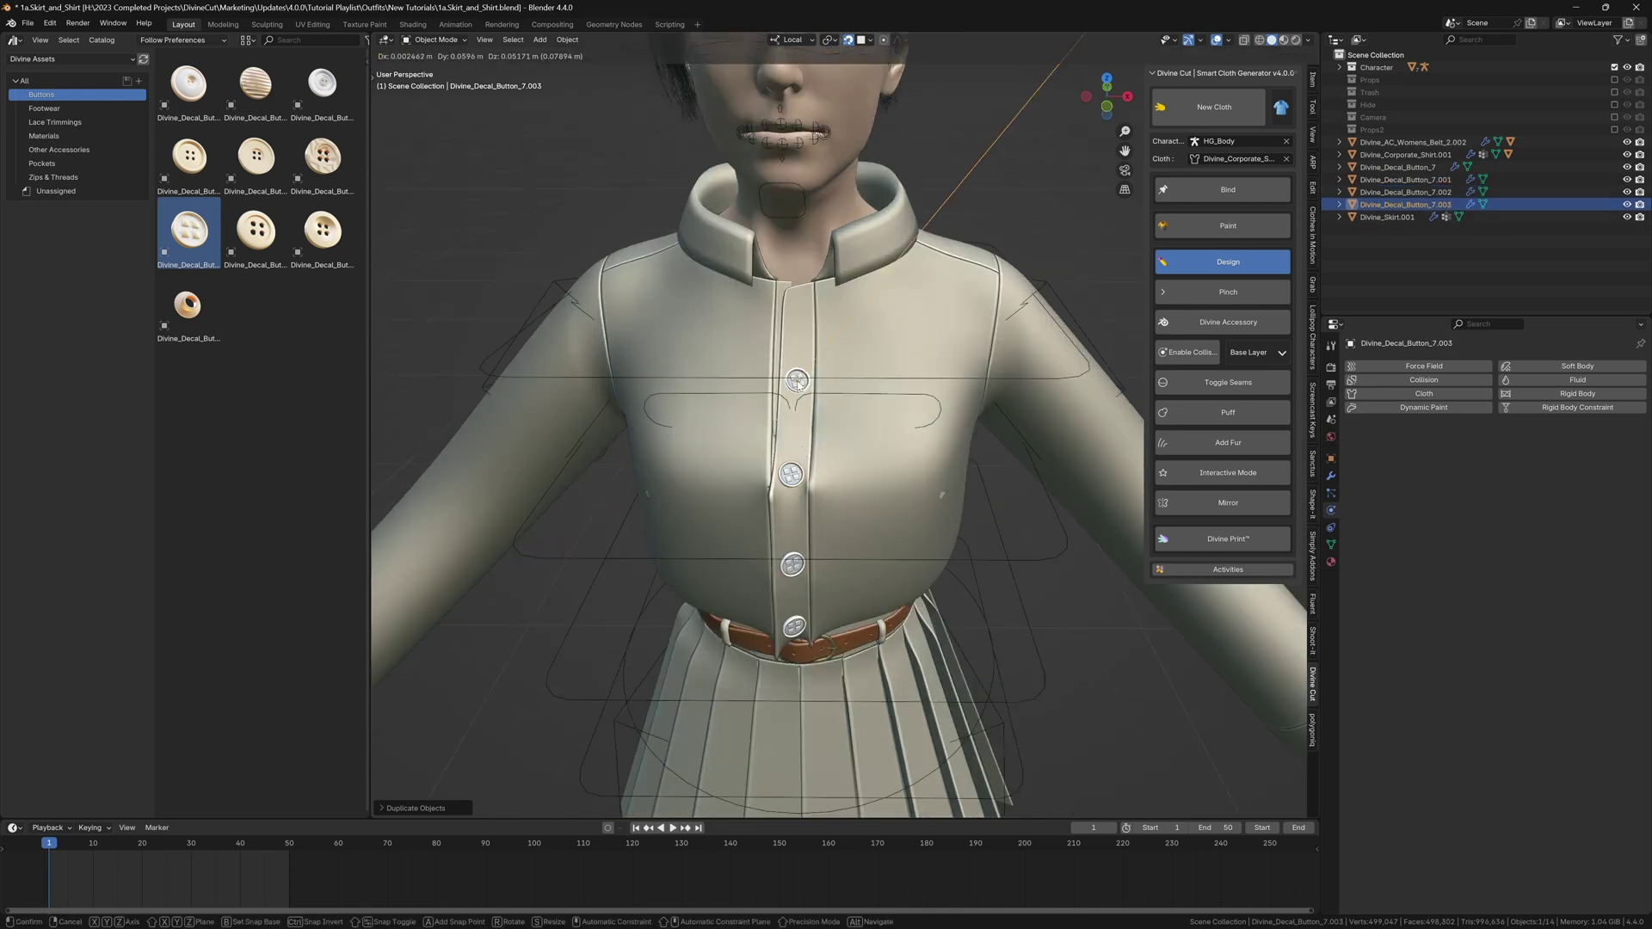
left_click(797, 380)
key("shift+d")
left_click(797, 312)
Step: Select all five placket buttons and bind them to the shirt with Divine Cut's Bind Selected
scroll(802, 312, "up", 3)
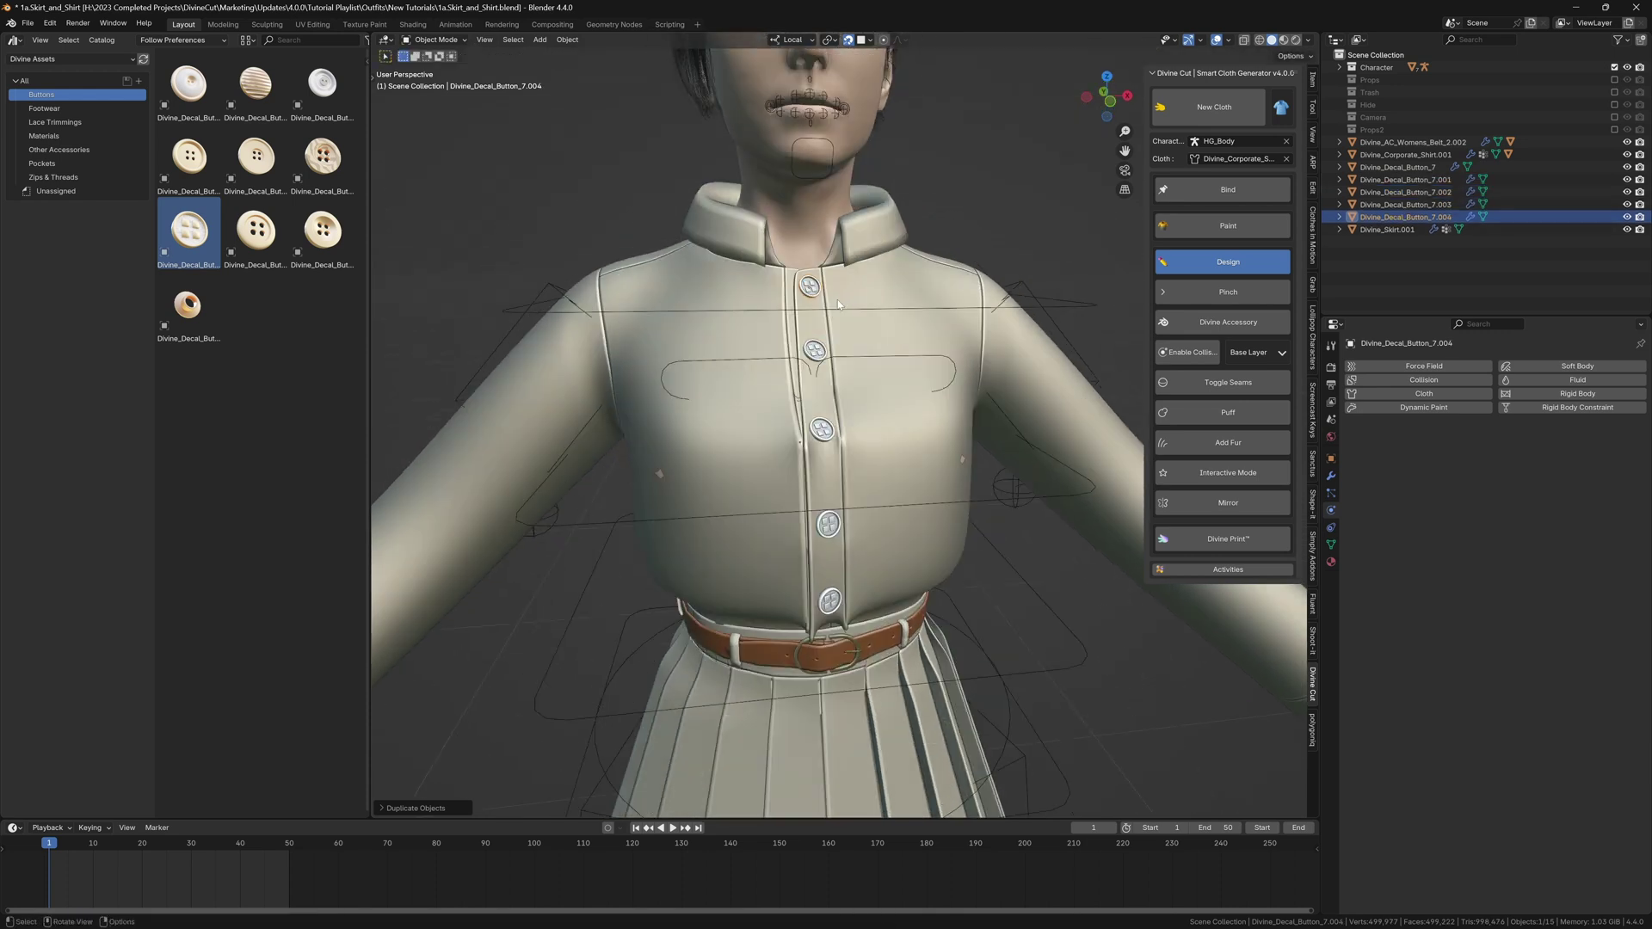
left_click(802, 313, "shift")
left_click(809, 449, "shift")
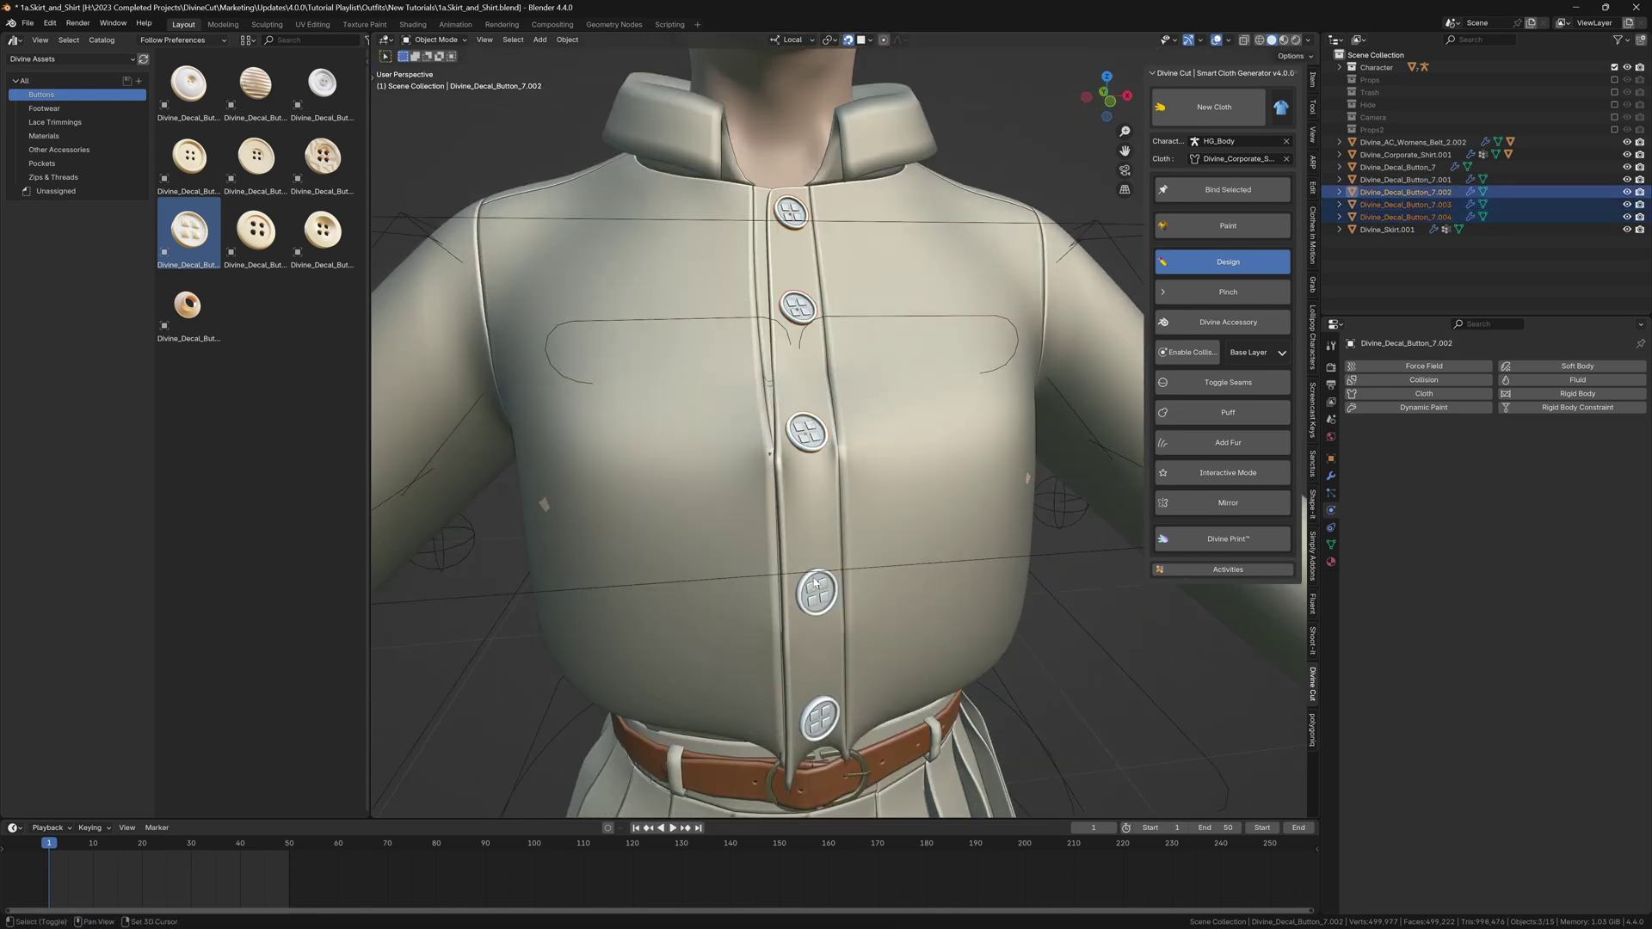
left_click(807, 432, "shift")
left_click(819, 719, "shift")
middle_click_drag(819, 718, 937, 475)
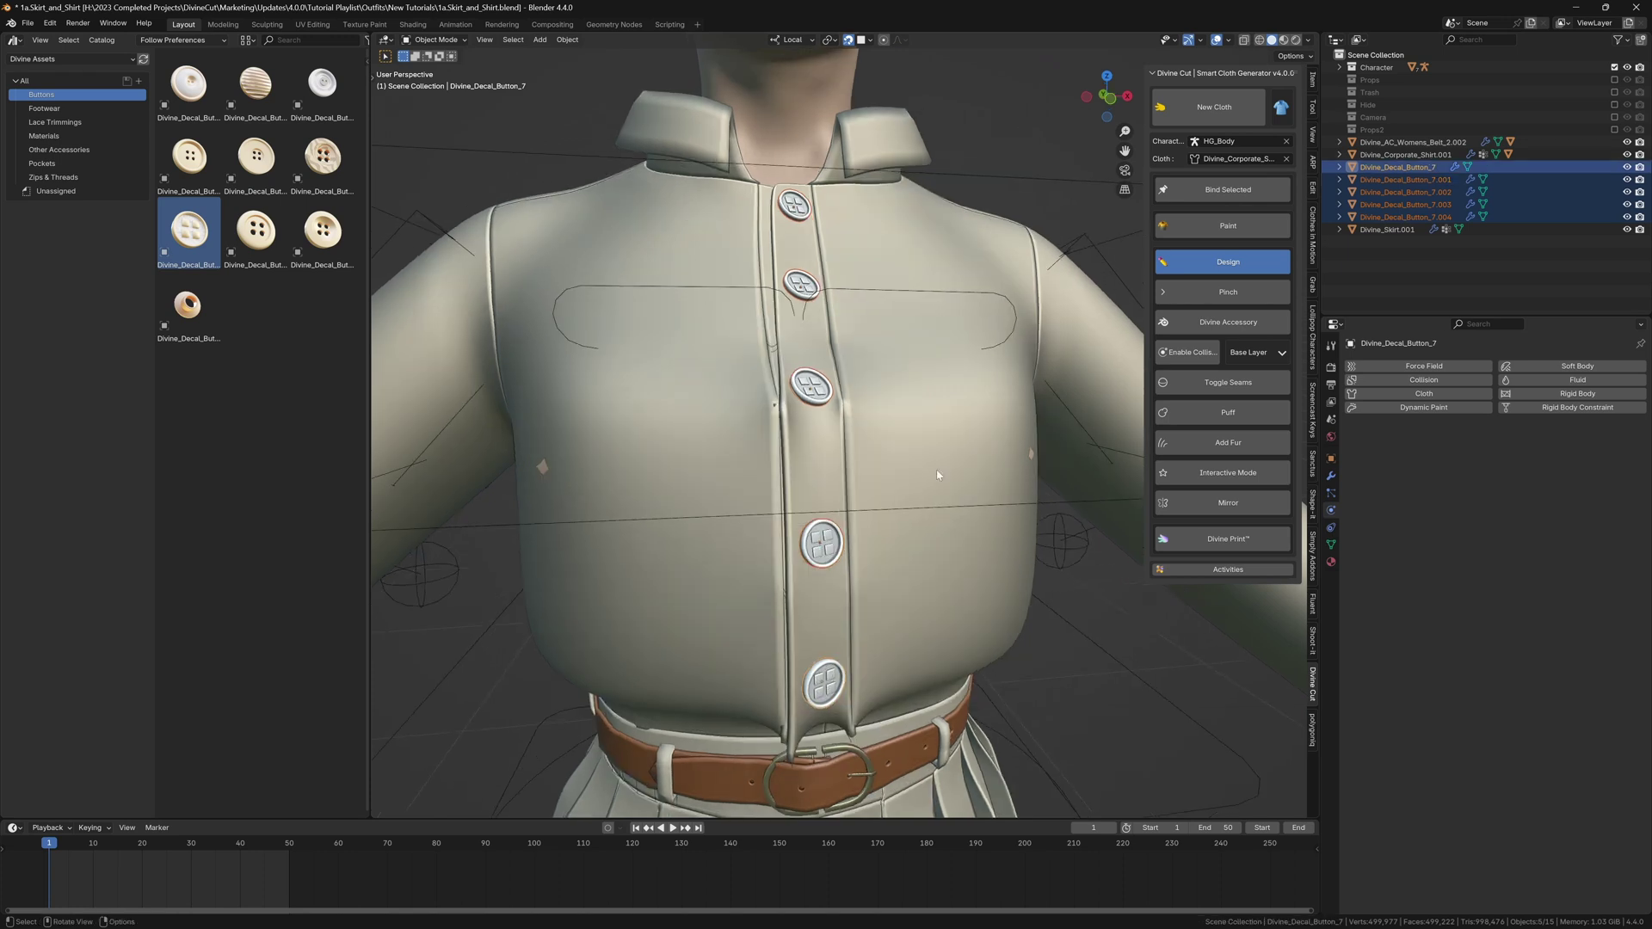
left_click(1209, 191)
scroll(985, 356, "down", 3)
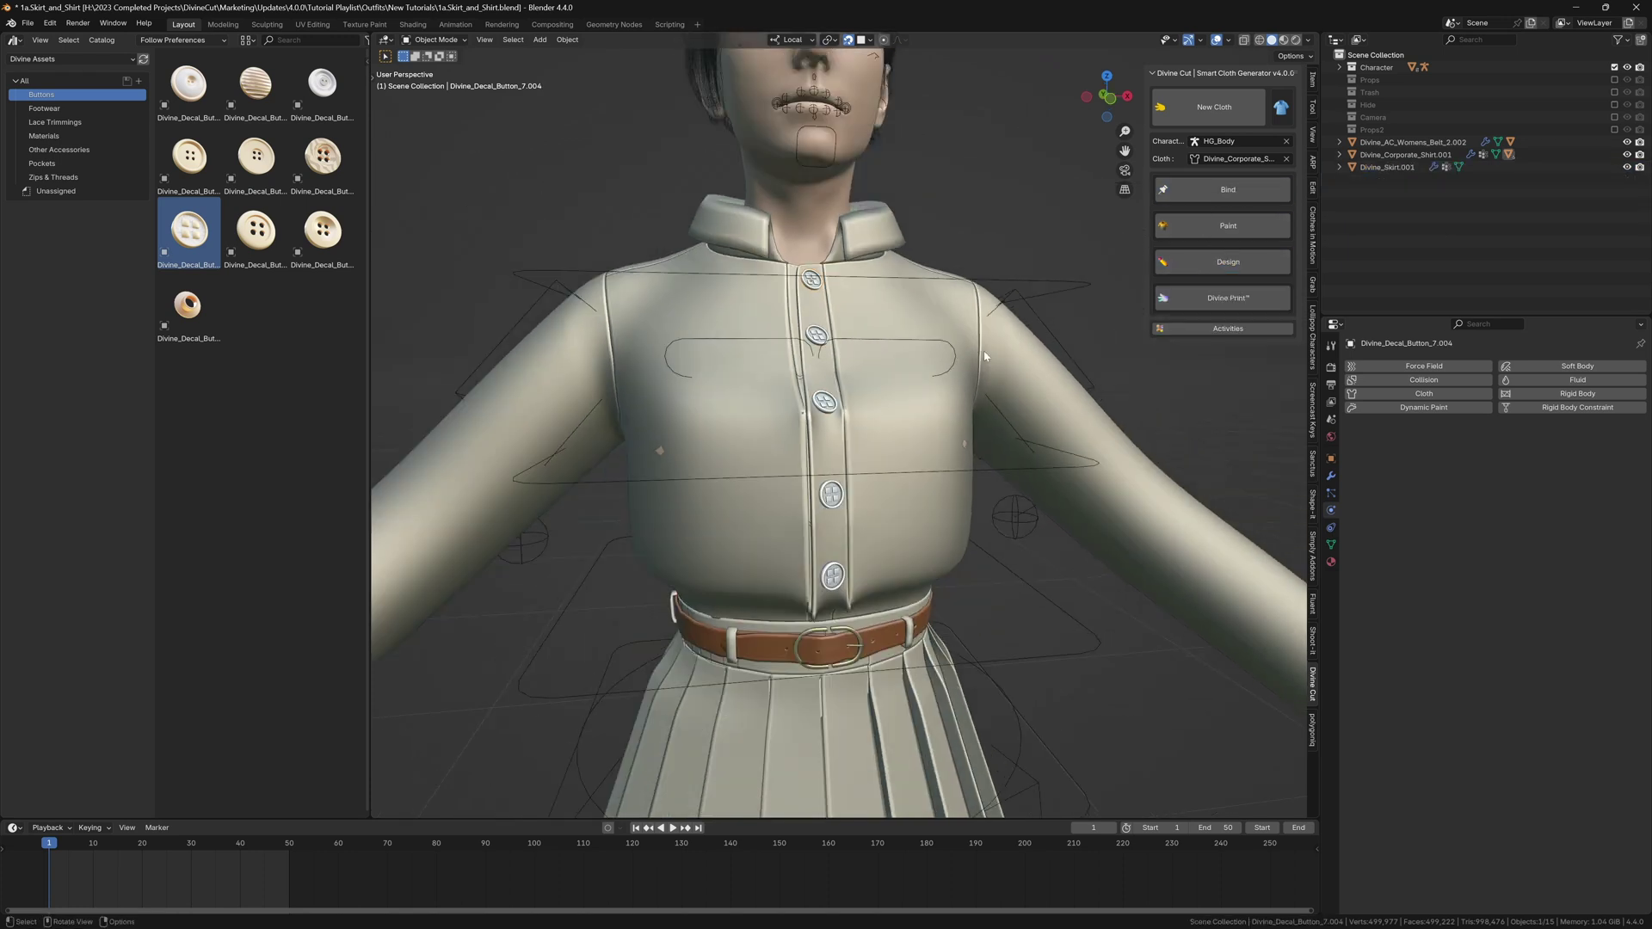
Step: Play the simulation to frame 9 and examine how the buttons follow the draping placket with overlays hidden
scroll(985, 355, "down", 5)
middle_click_drag(940, 385, 916, 389)
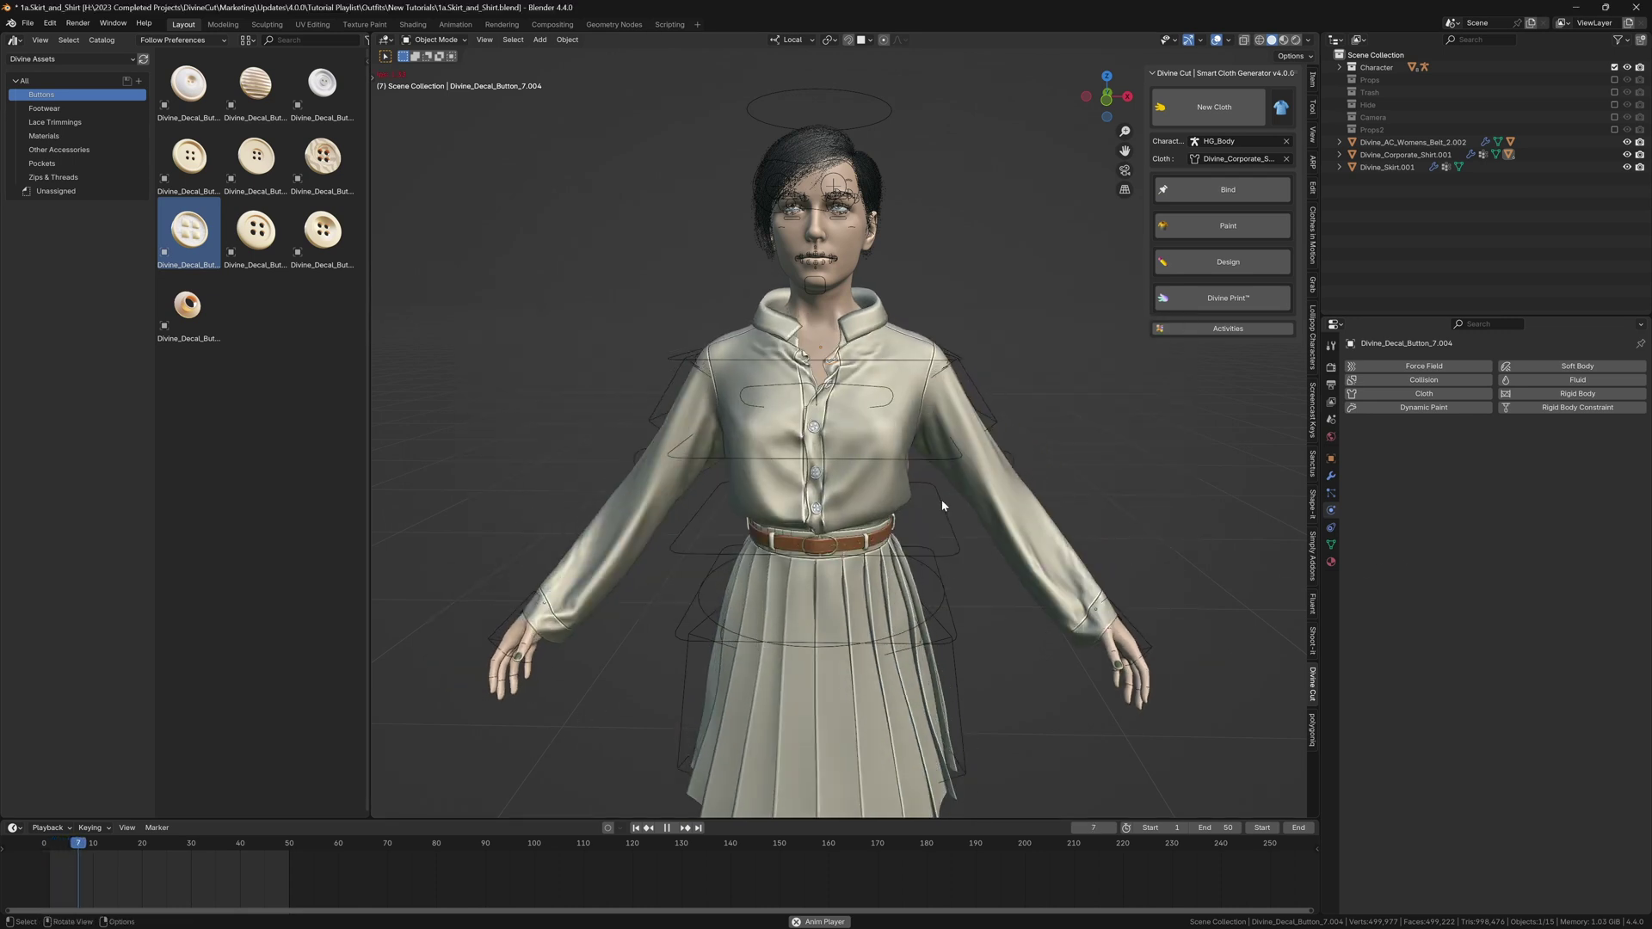
key("shift+alt+z")
key("space")
scroll(892, 484, "up", 2)
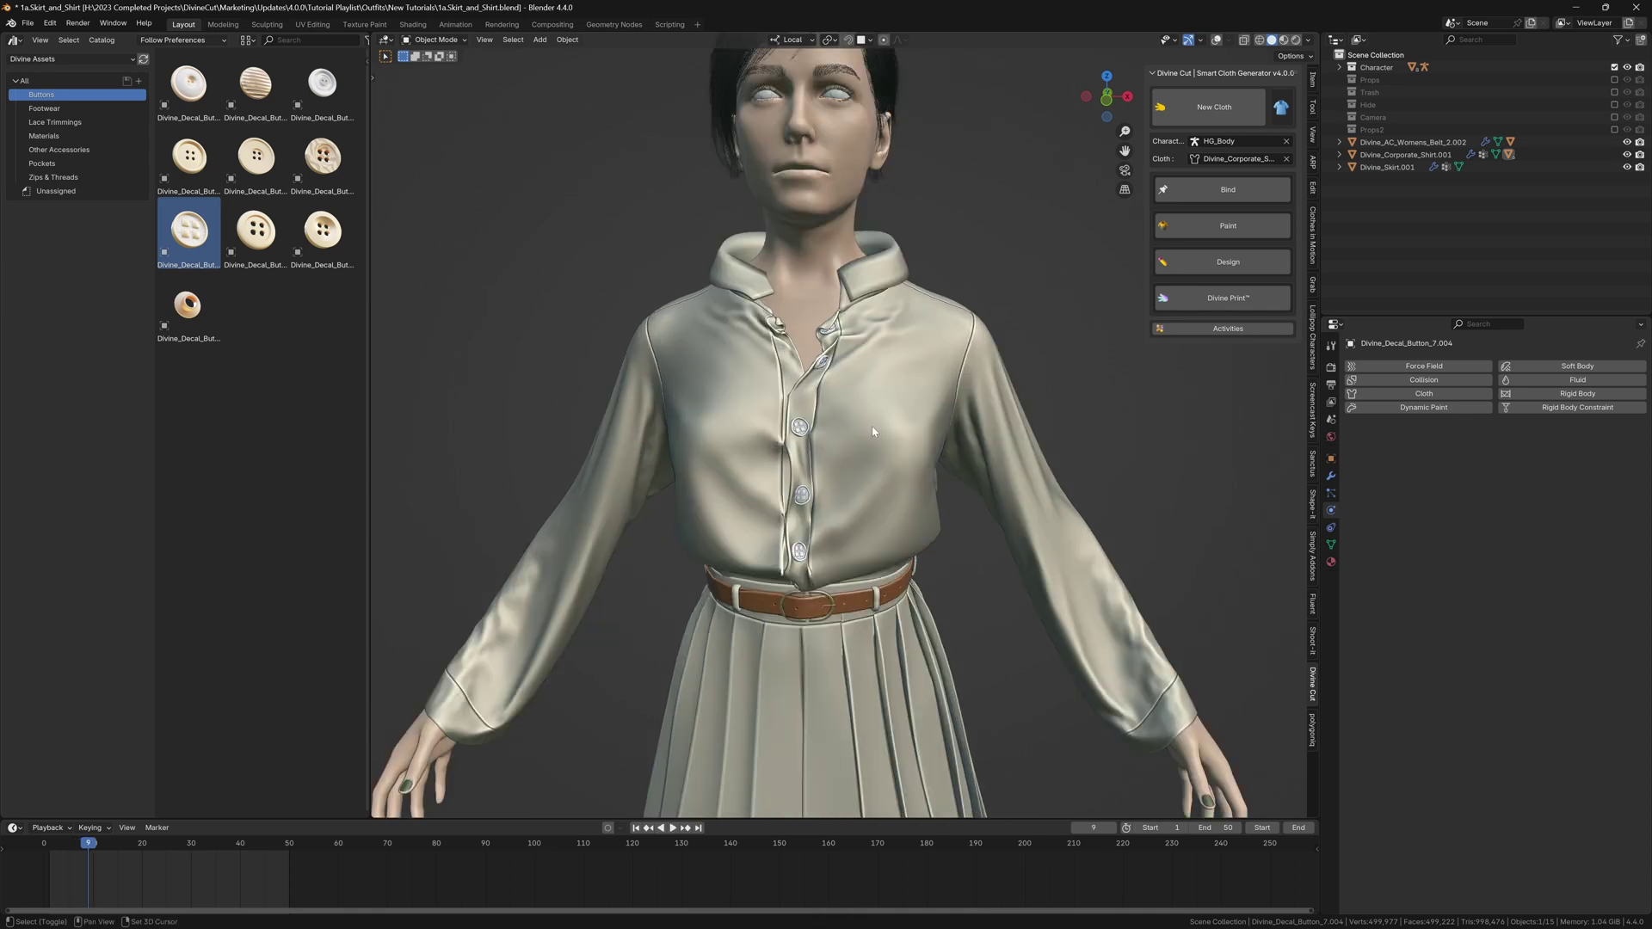
middle_click_drag(778, 486, 869, 587)
scroll(869, 587, "up", 4)
Step: Restore the overlays, select the collar, and examine up close how it meets the folded neckline
key("shift+alt+z")
middle_click_drag(602, 542, 765, 454)
left_click(667, 477)
scroll(667, 477, "up", 2)
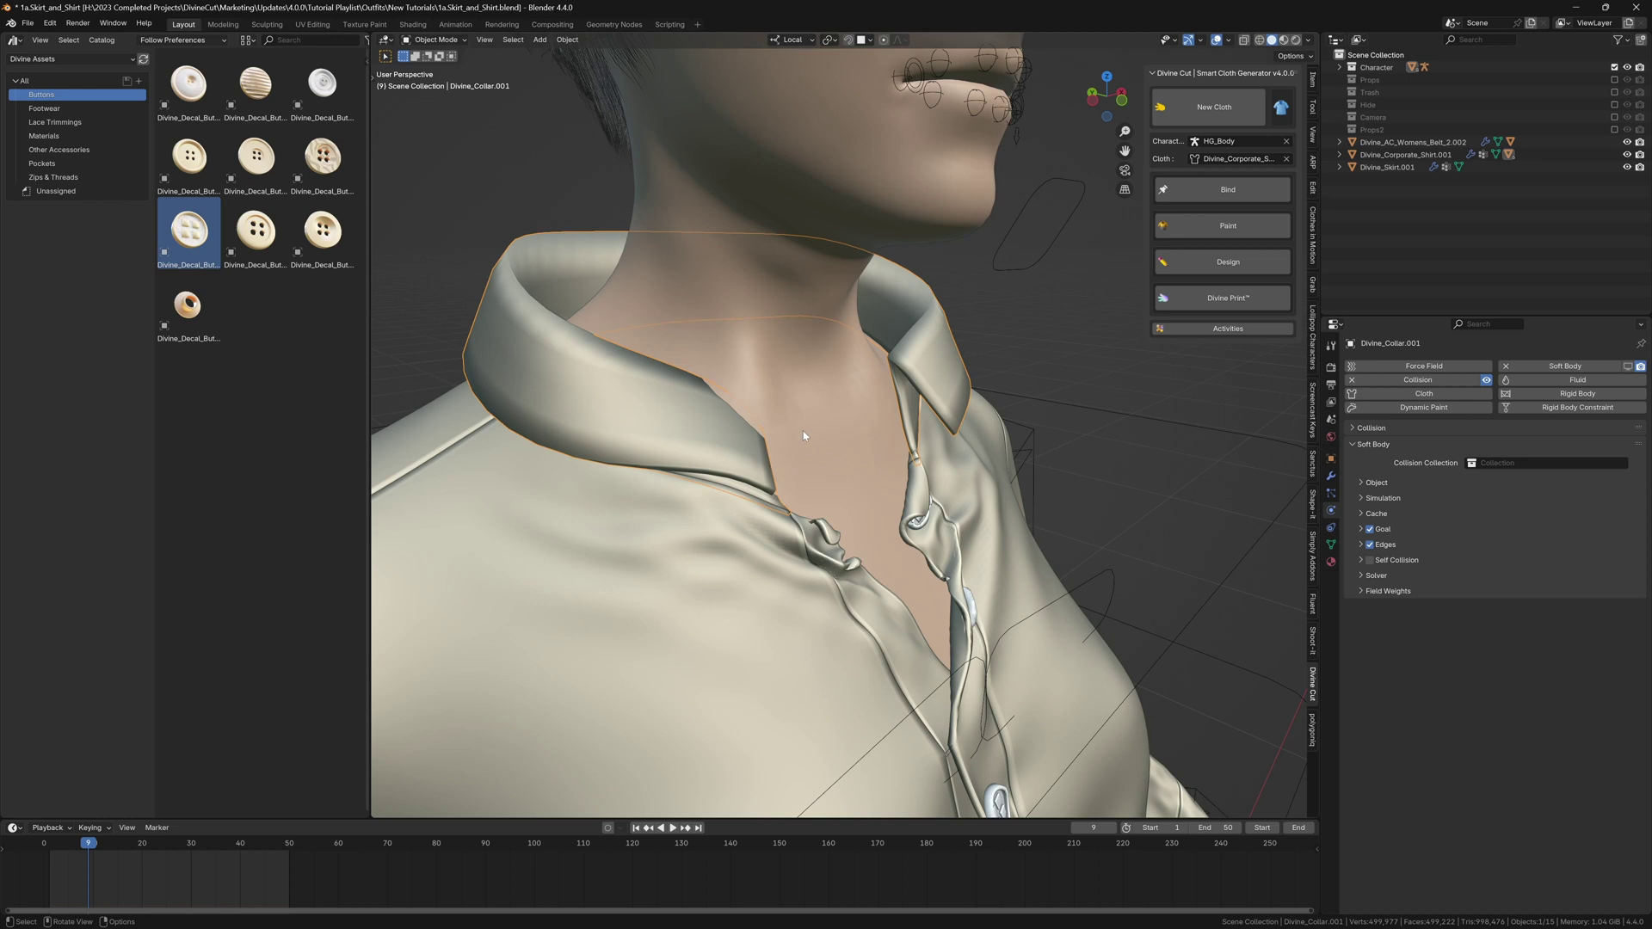
scroll(727, 410, "down", 3)
middle_click_drag(843, 360, 761, 402)
Step: Select the shirt and play its cloth simulation through to frame 50
left_click(756, 497)
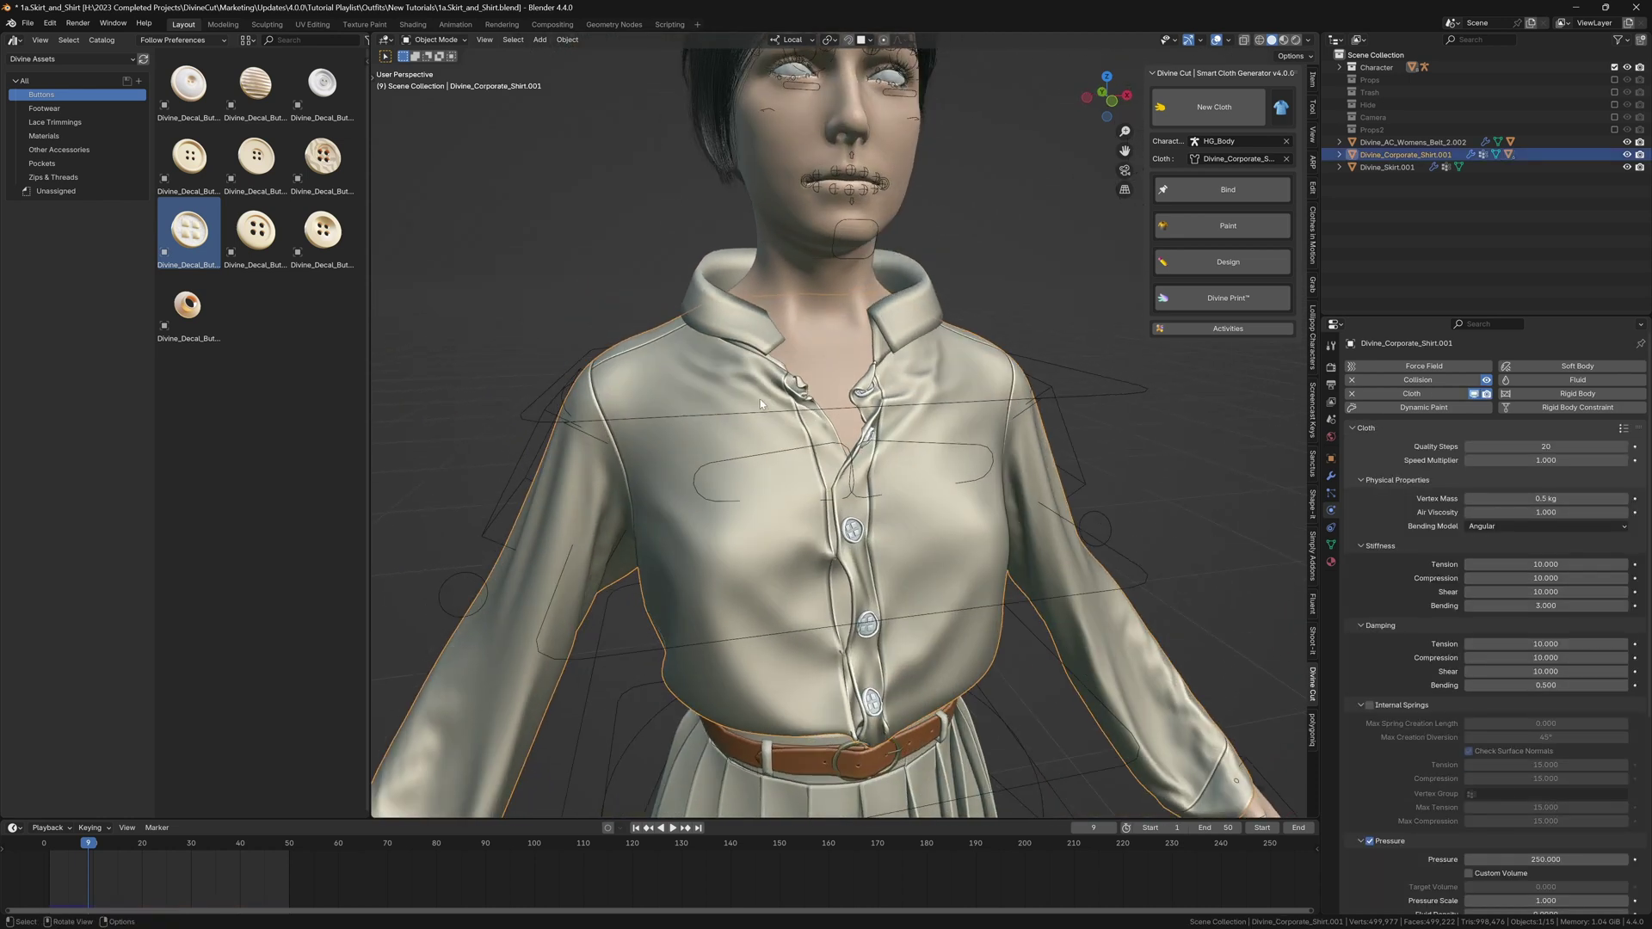
scroll(724, 455, "down", 2)
key("space")
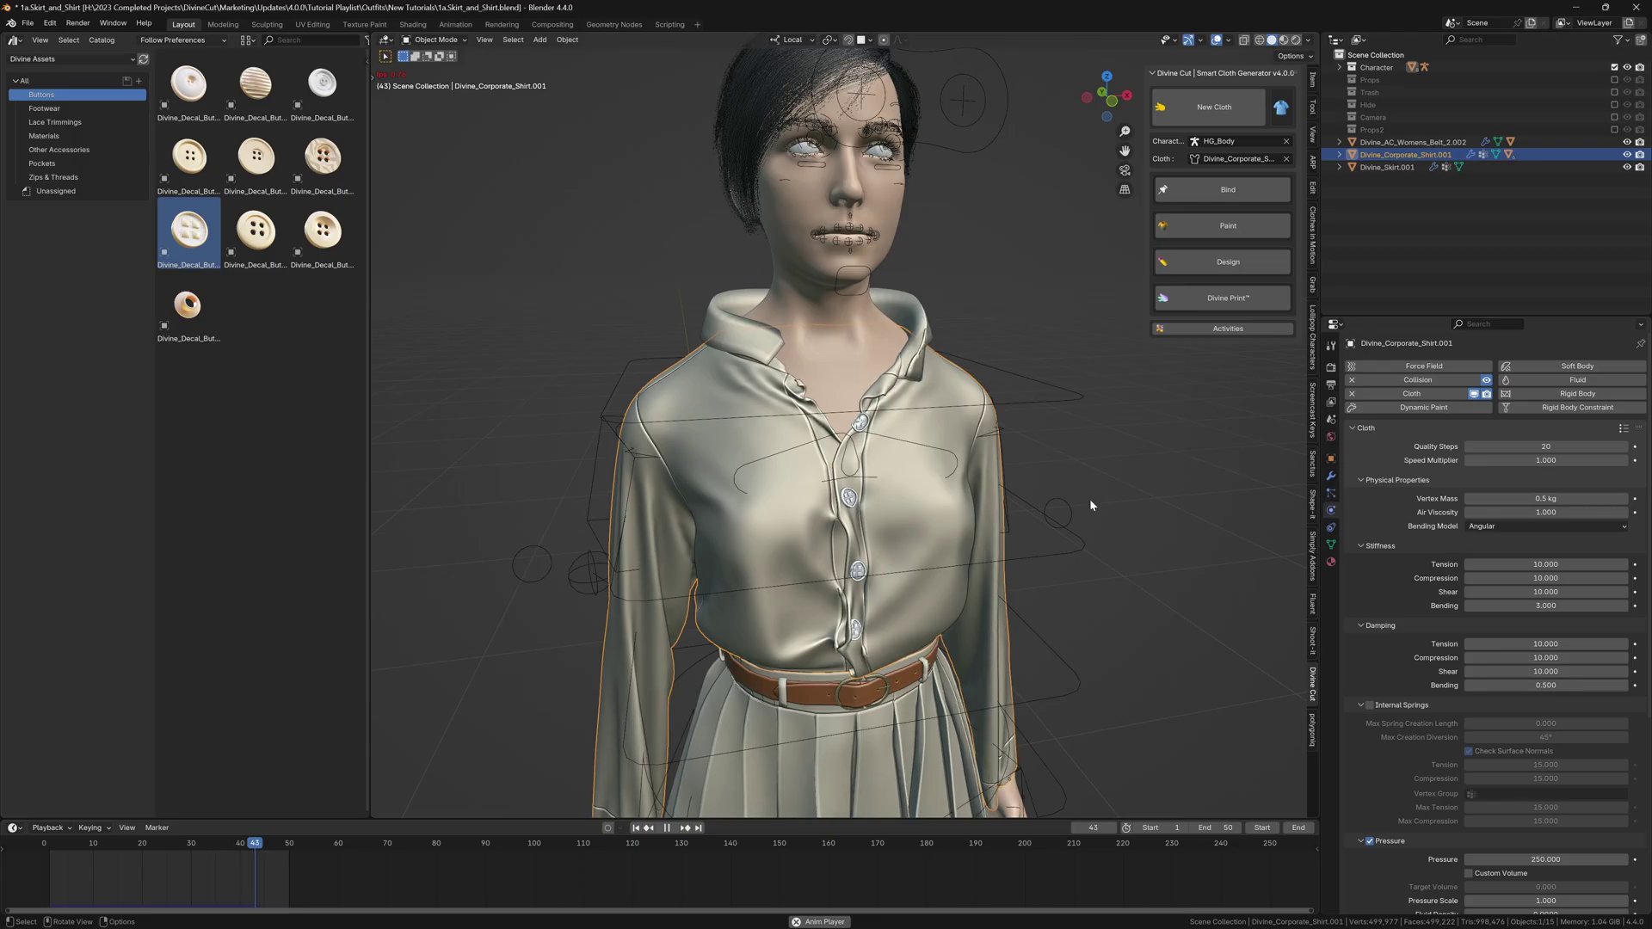
key("space")
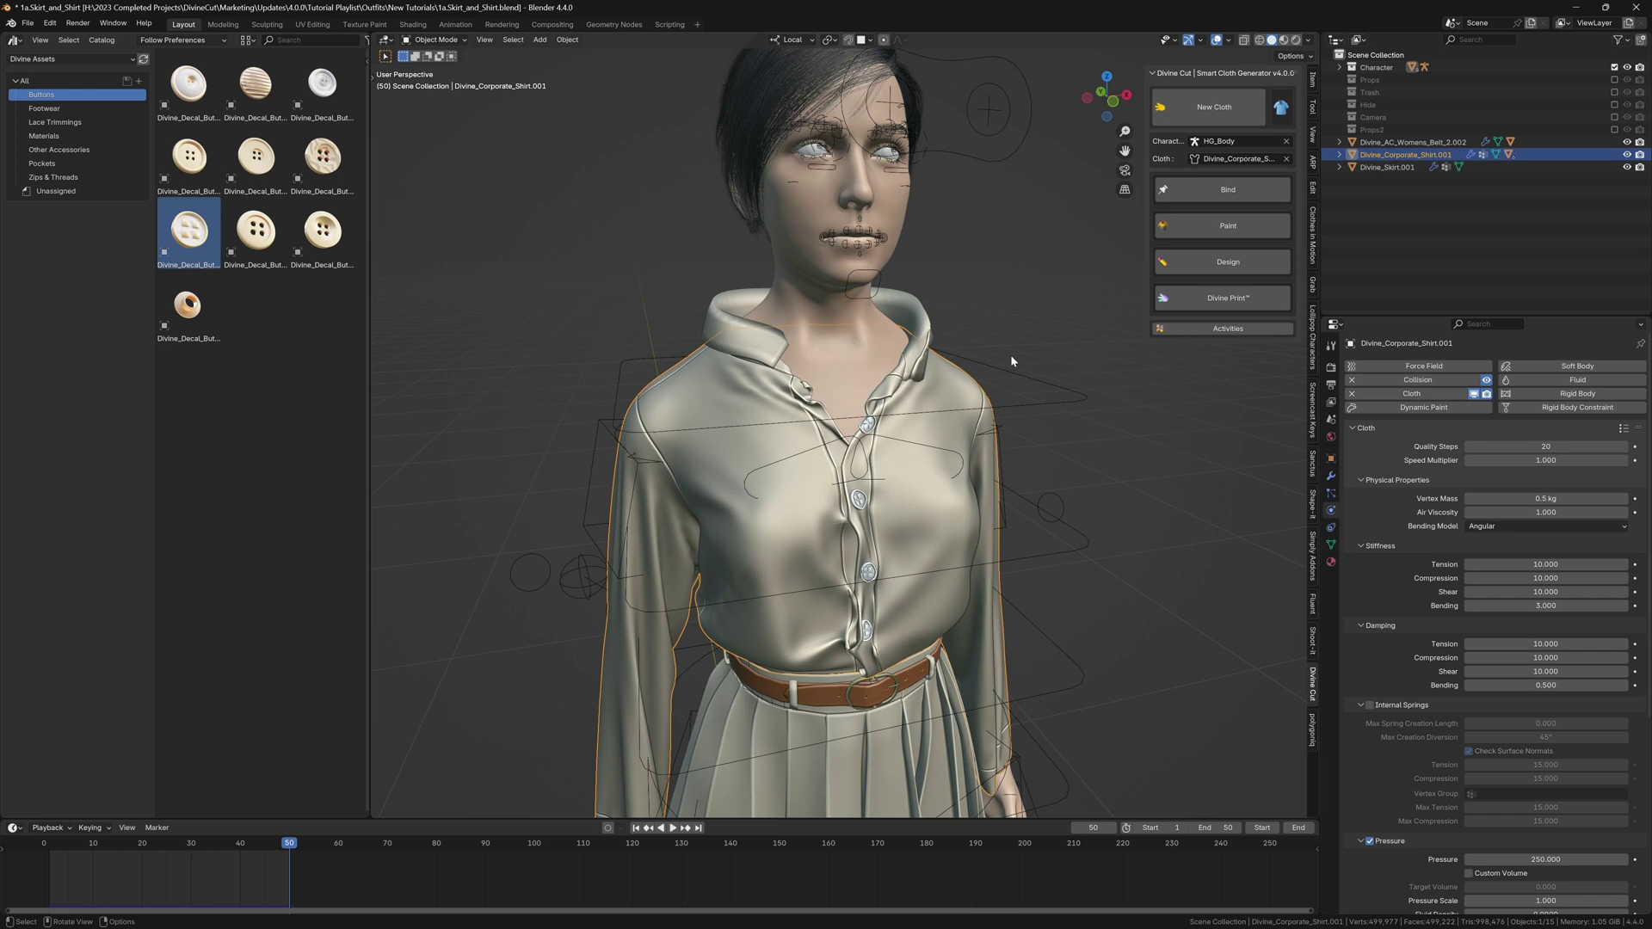
Step: Check the draped shirt without overlays and cache its simulation with Divine Cut's Cache Cloth design tool
key("alt+shift+z")
middle_click_drag(978, 361, 957, 360)
key("alt+shift+z")
left_click(1199, 263)
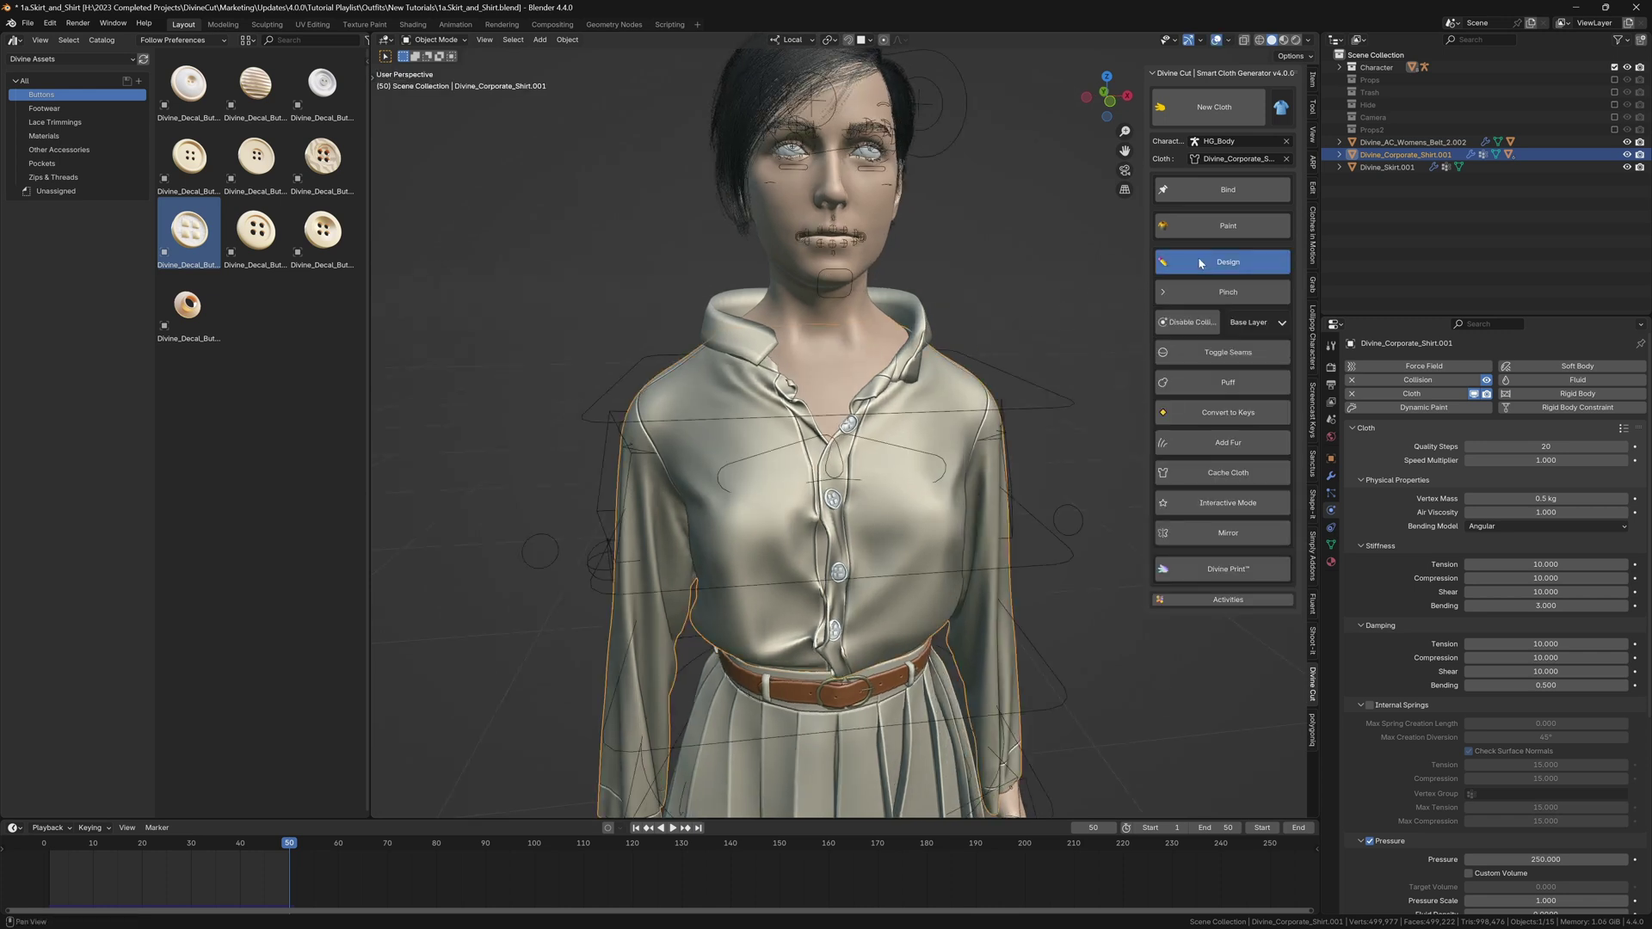
left_click(1201, 476)
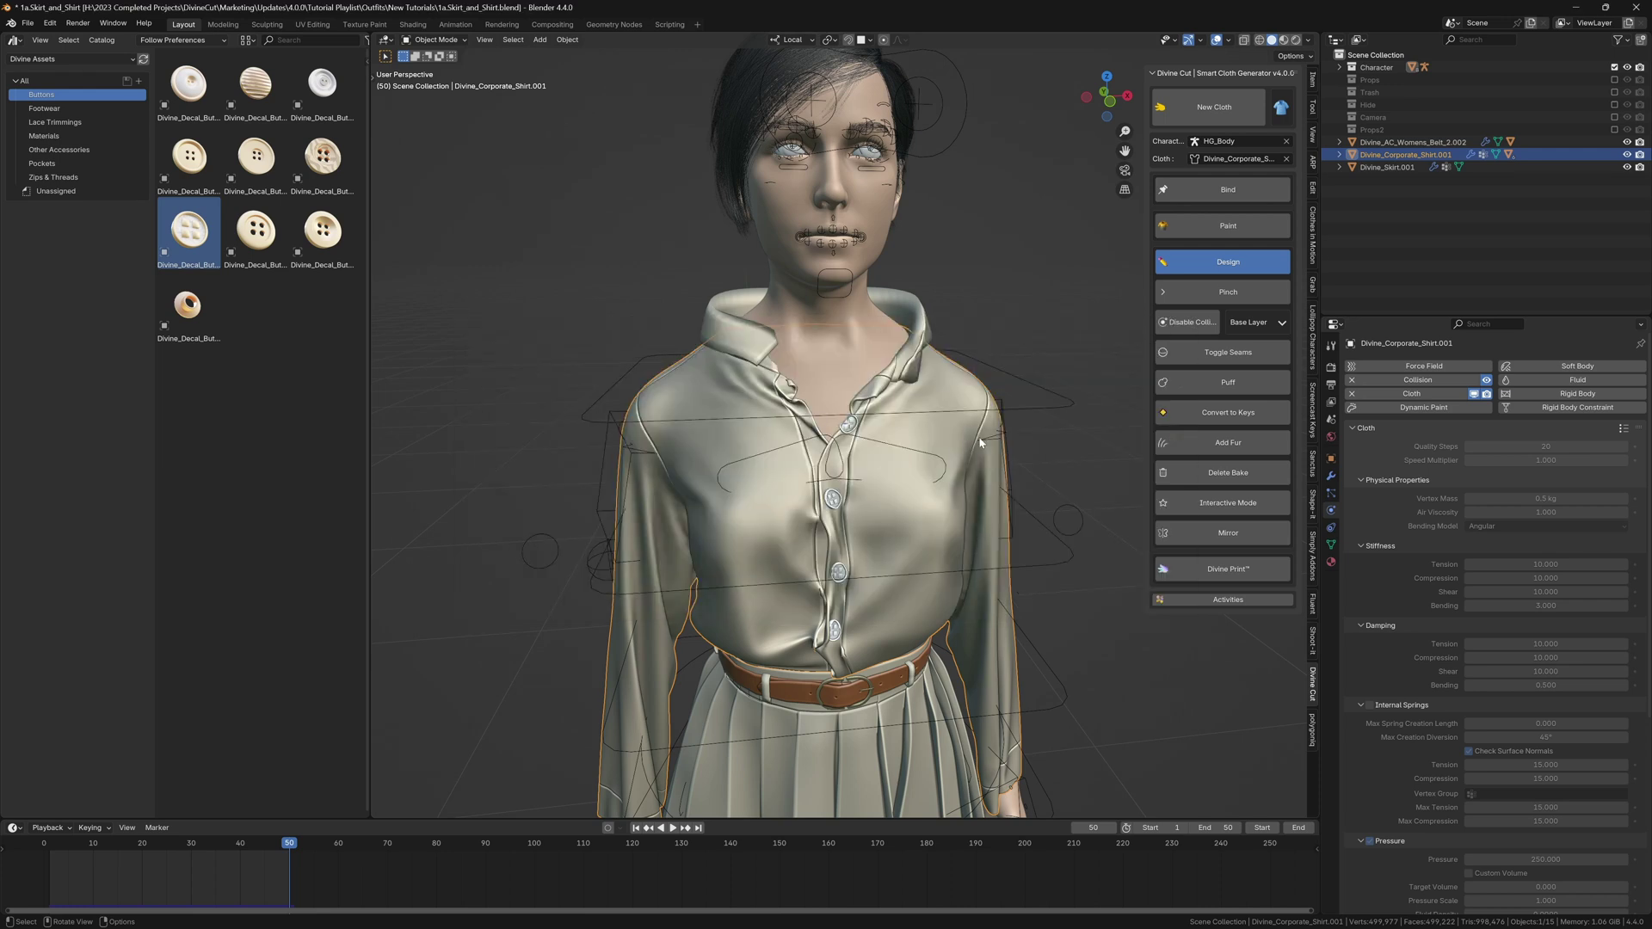
Step: From frame 1, activate the collar's soft body with Divine Cut and play the simulation to frame 50
middle_click_drag(980, 442, 819, 437)
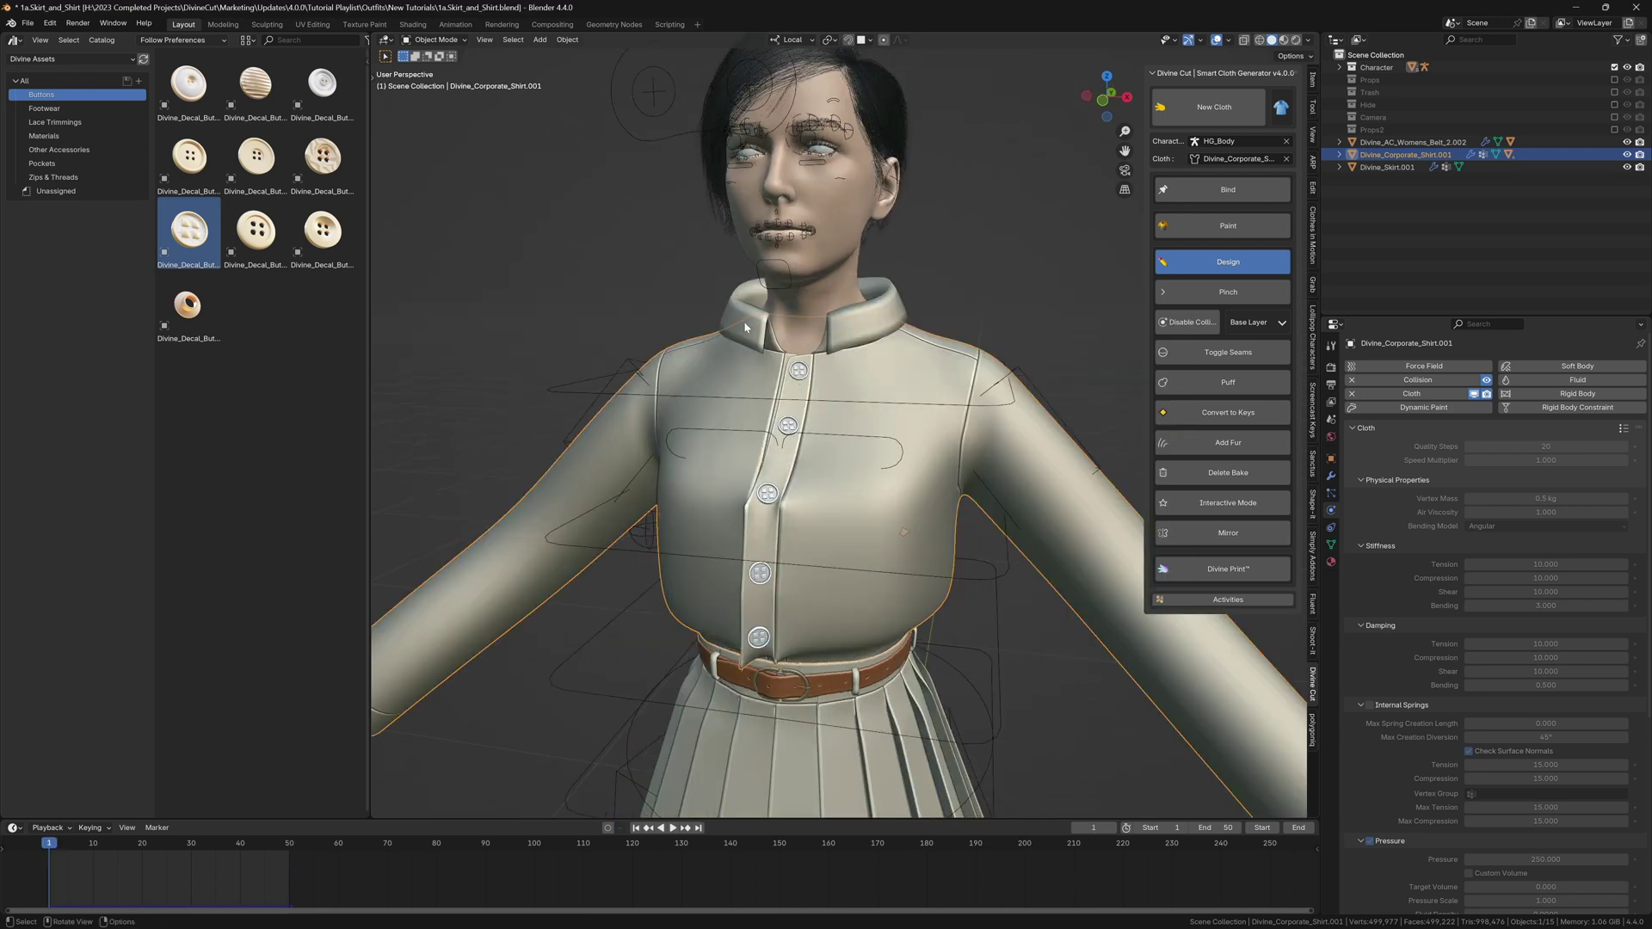
left_click(746, 325)
left_click(1191, 323)
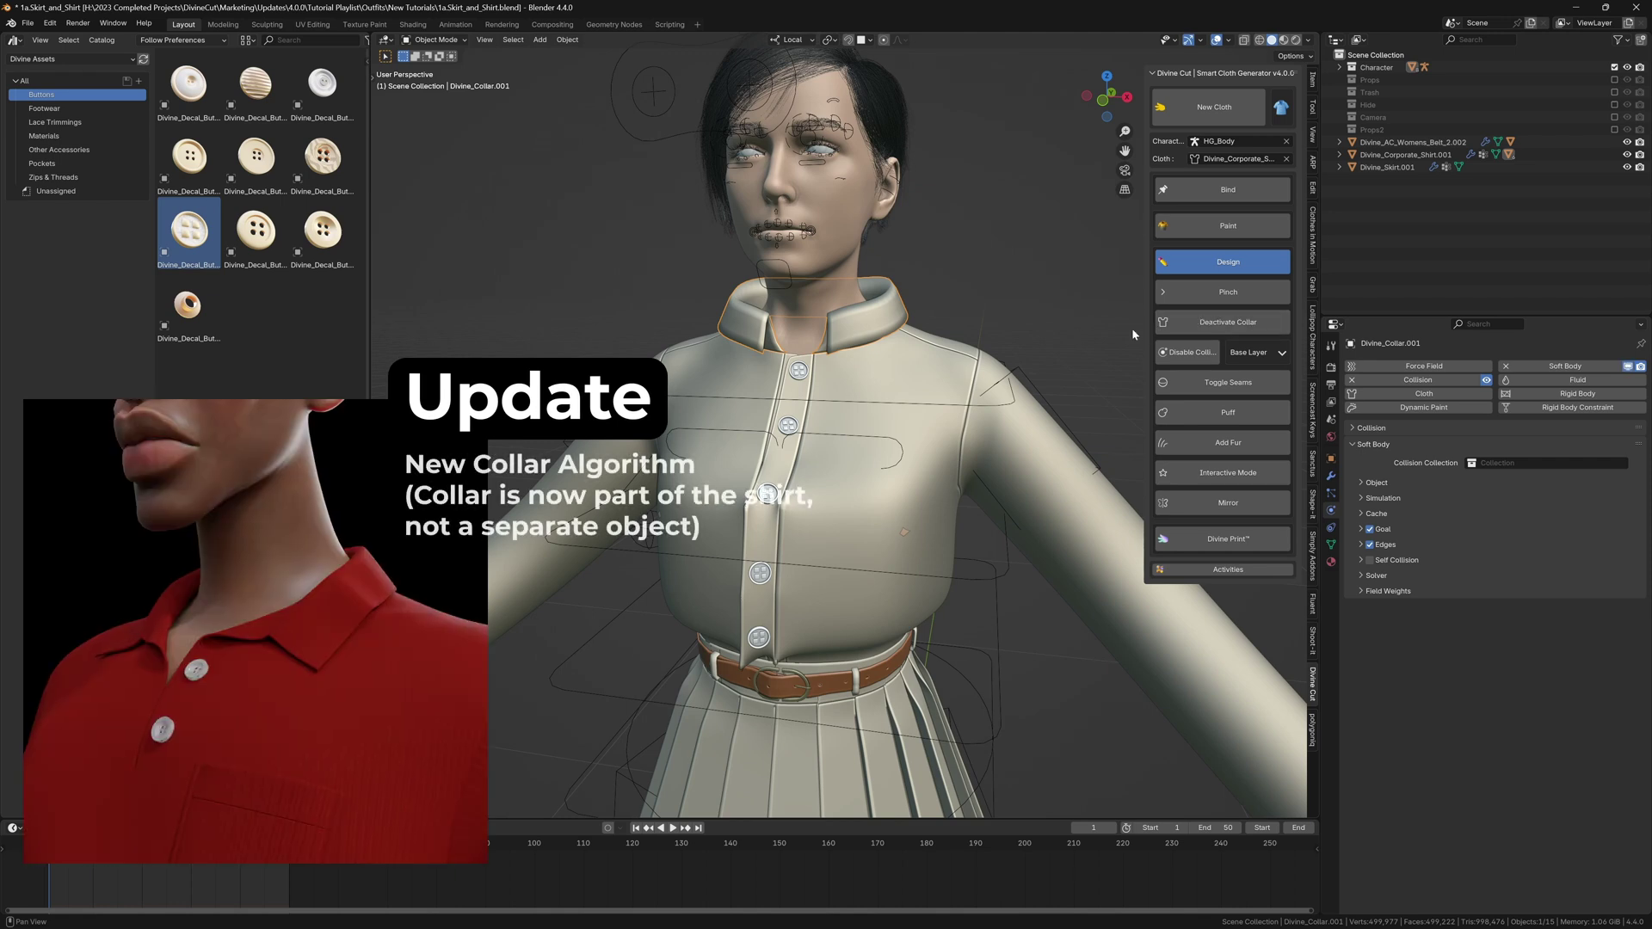
middle_click_drag(1132, 328, 970, 359)
key("shift+space")
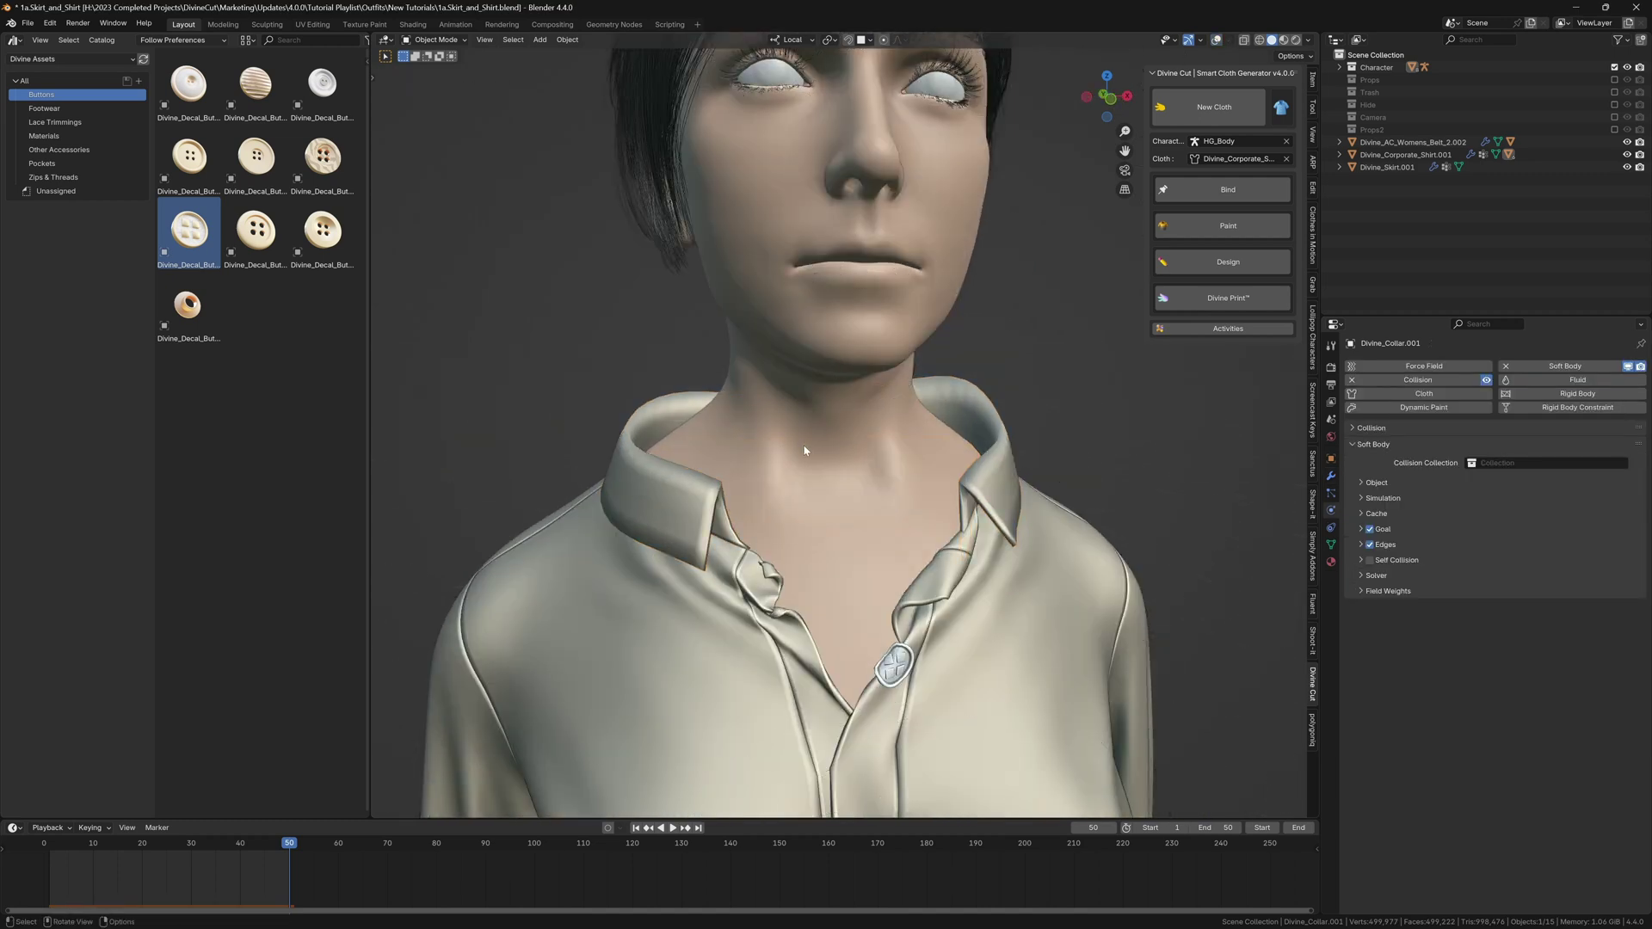
Step: Bake the collar's soft body simulation from its current cache
key("shift+alt+z")
left_click(1377, 513)
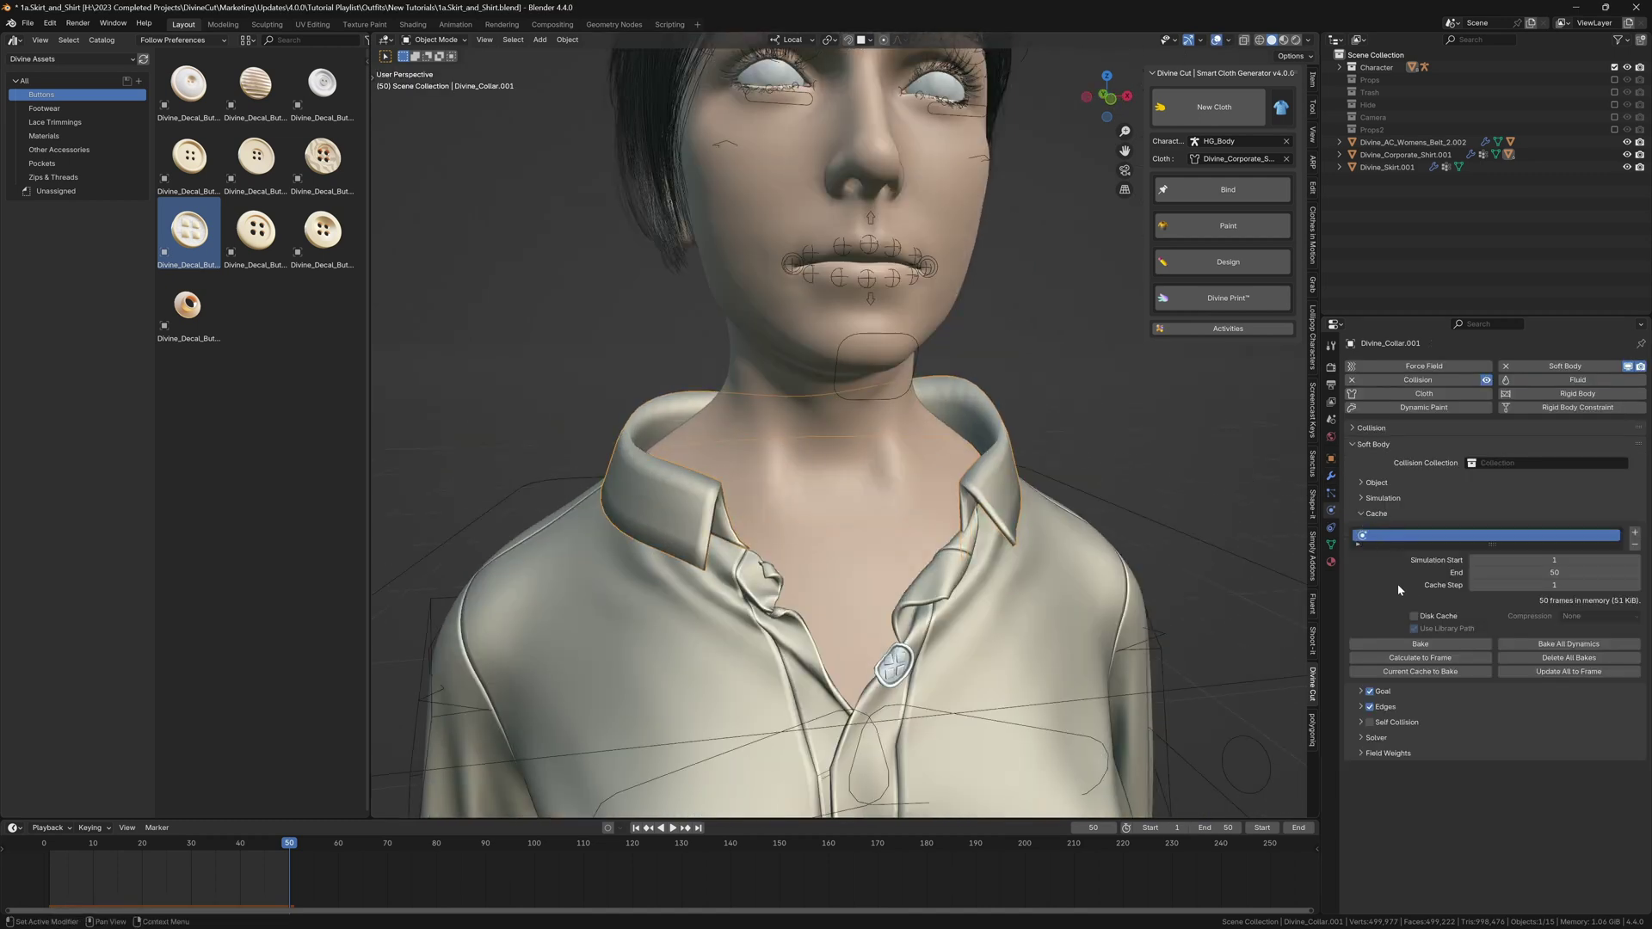
left_click(1420, 671)
scroll(1051, 508, "down", 4)
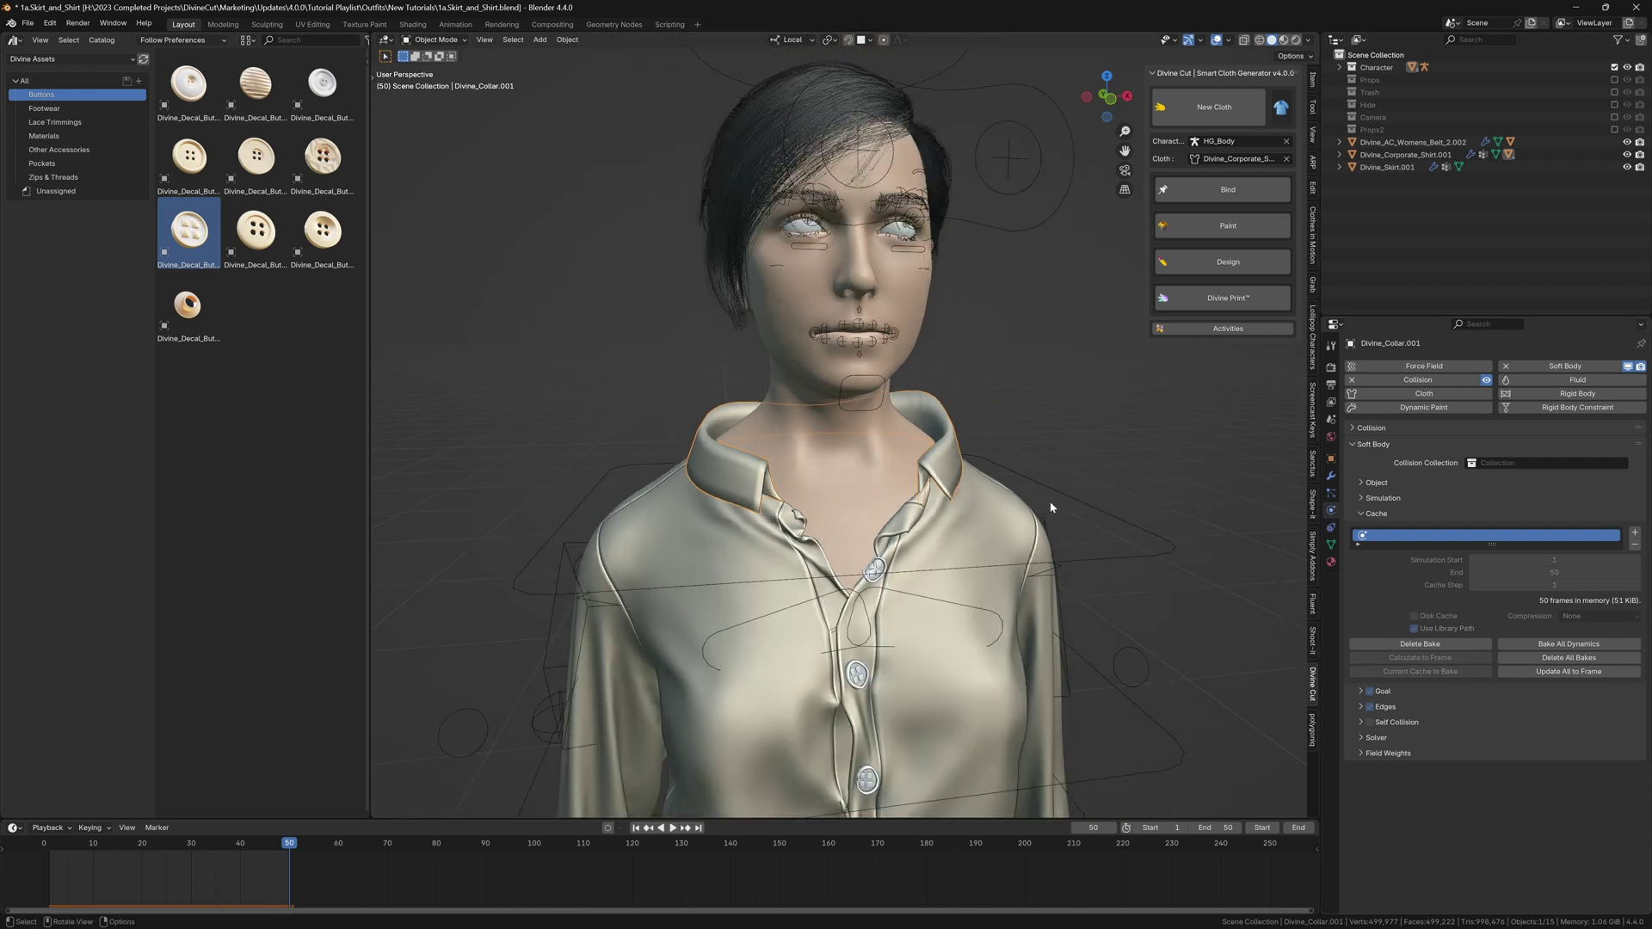
Step: Collapse the collar's modifier stack, enable Subdivision.001 in the viewport, and check the smoothed collar with overlays hidden
left_click(1331, 475)
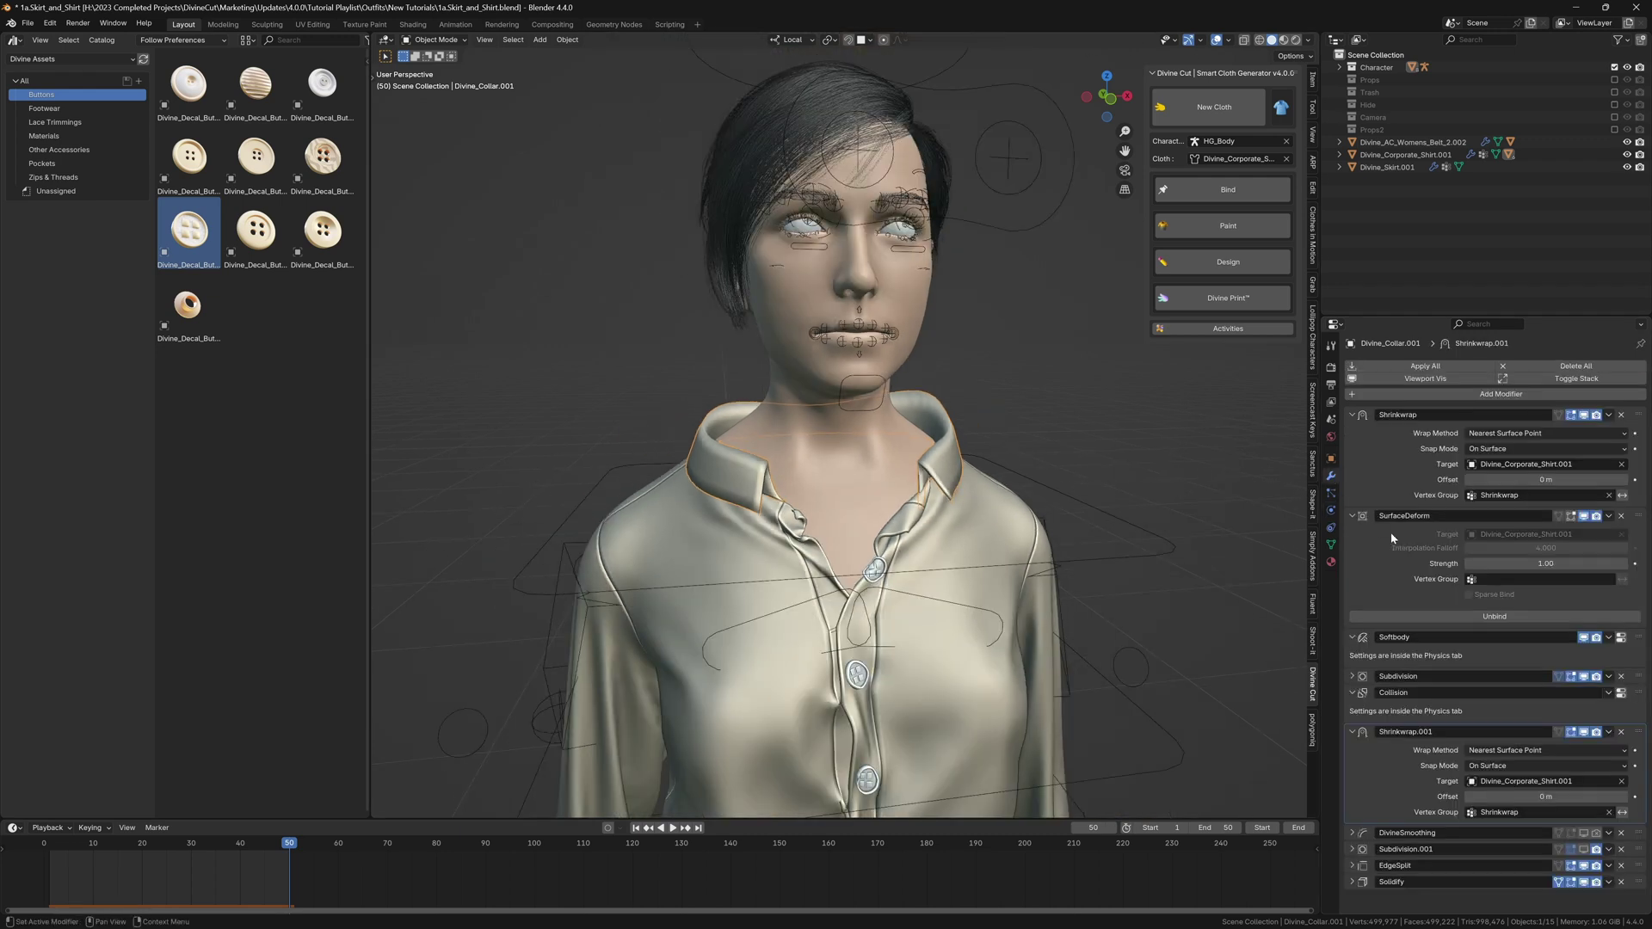
left_click(1351, 415, "ctrl")
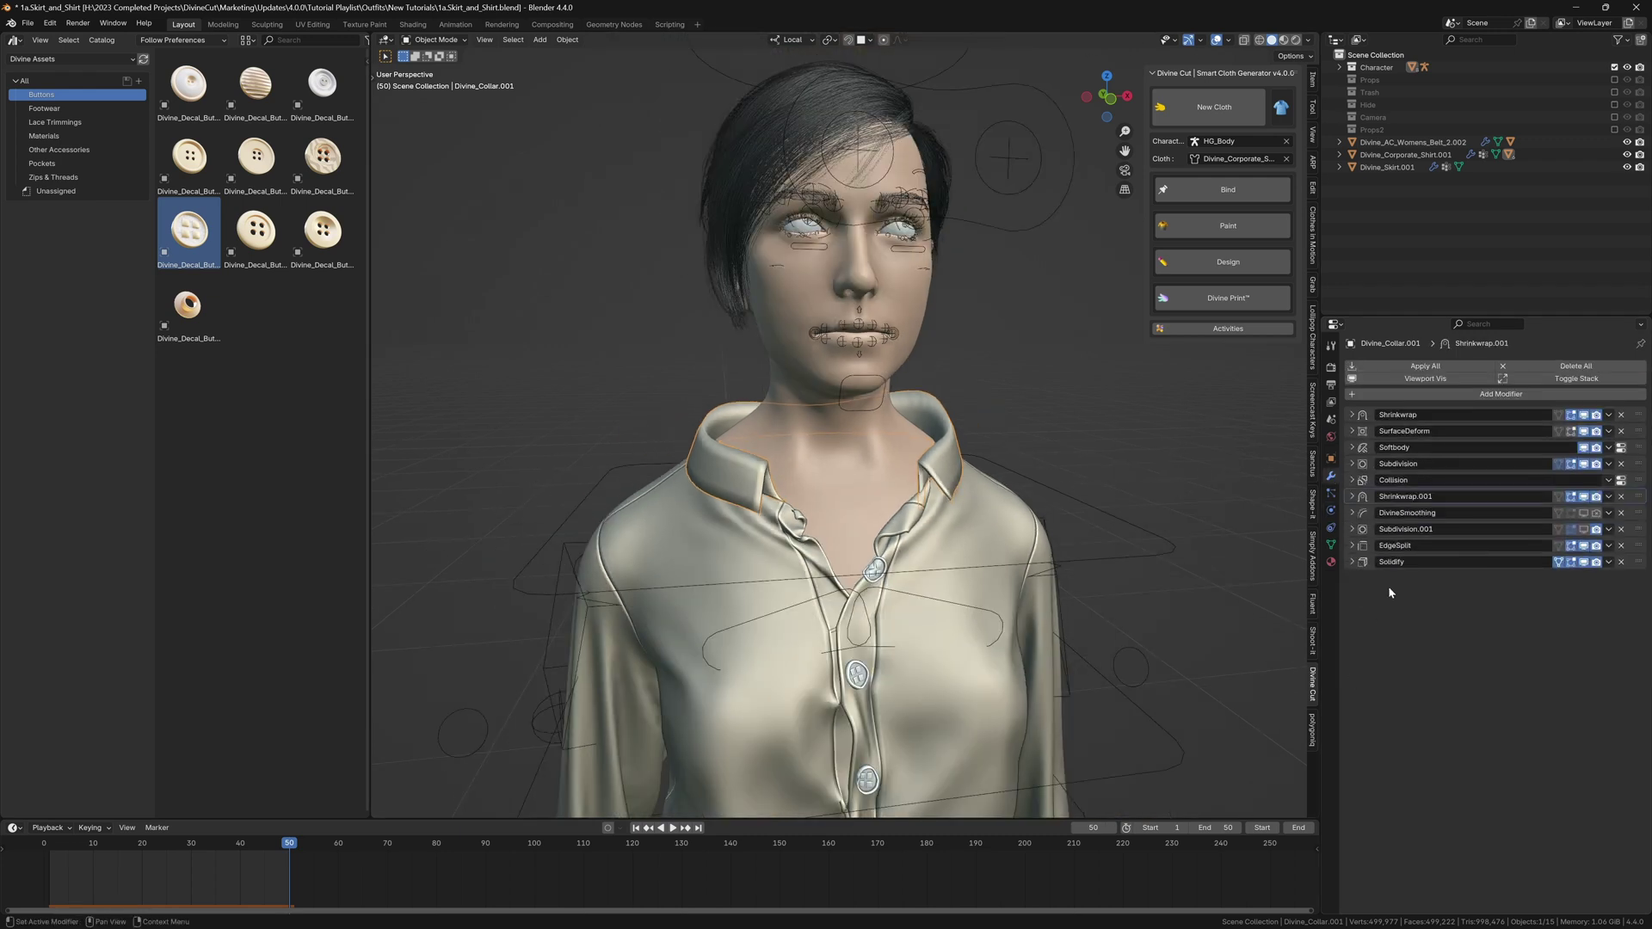
left_click(1584, 529)
scroll(839, 426, "up", 3)
middle_click_drag(839, 426, 978, 479)
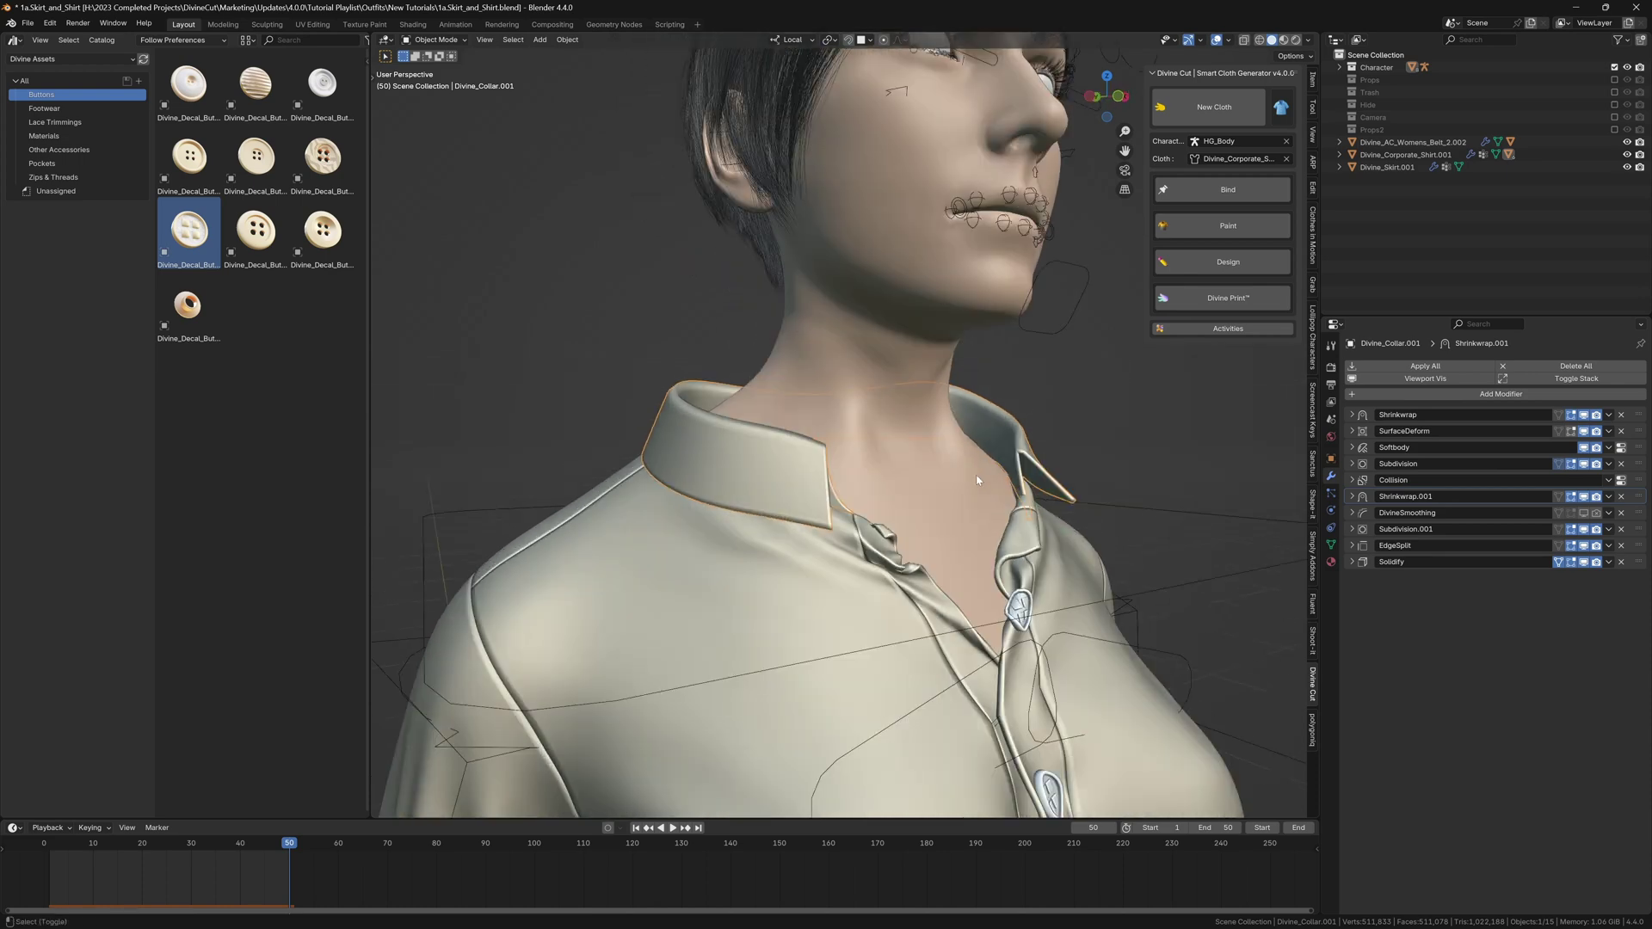
key("shift+alt+z")
scroll(782, 458, "down", 3)
scroll(847, 438, "down", 3)
middle_click_drag(895, 443, 841, 433)
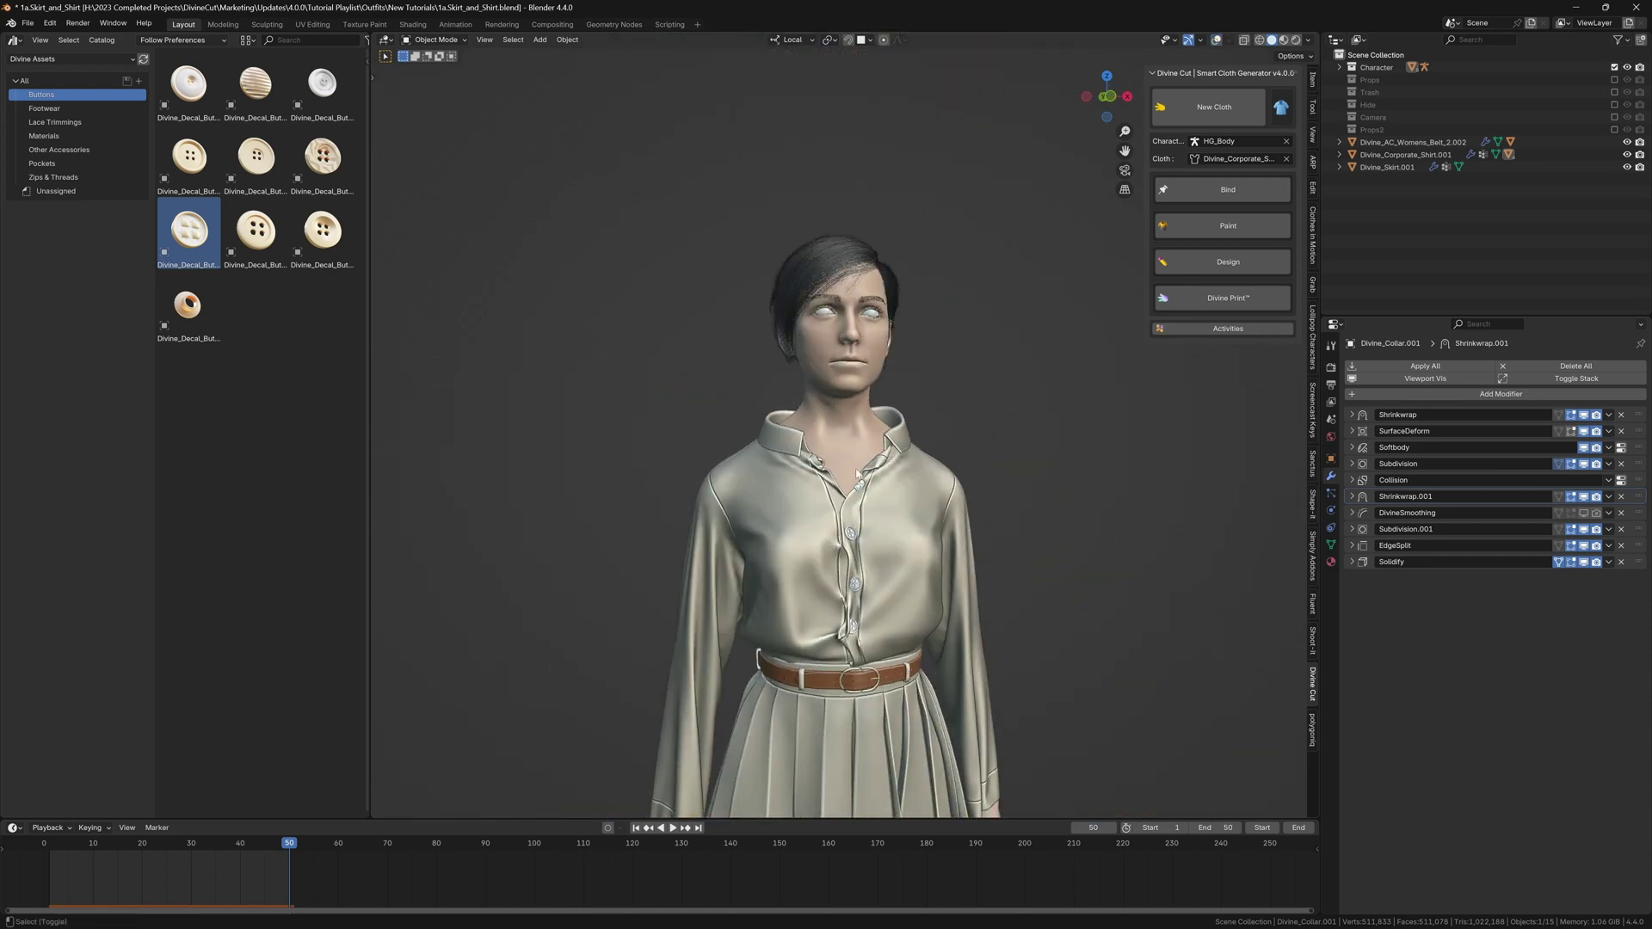